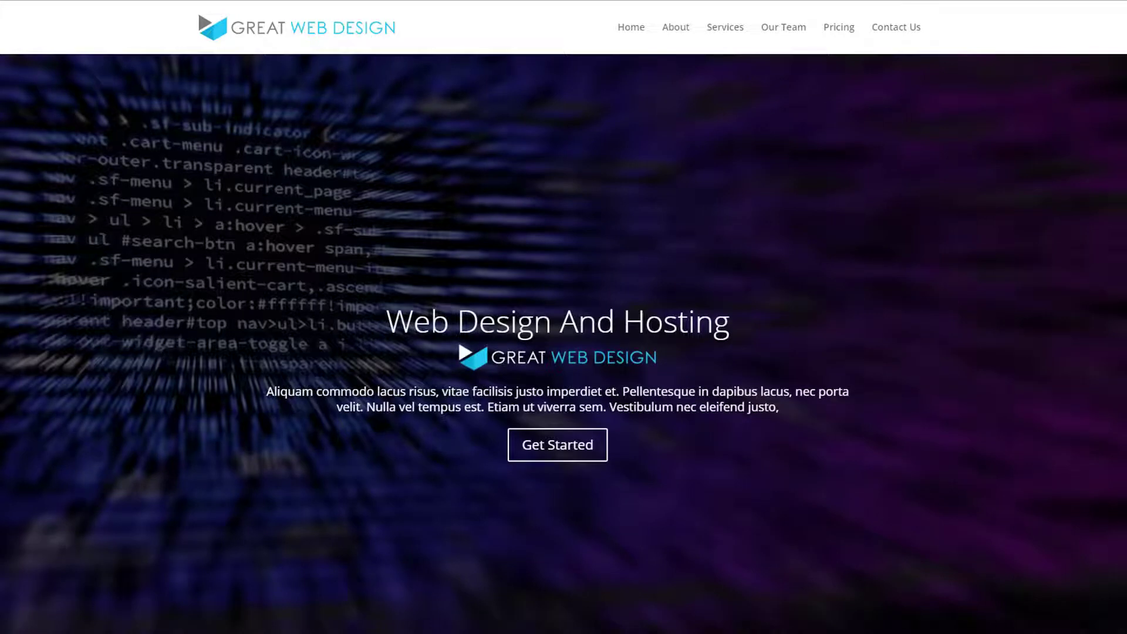
# - Examine the finished one-page site's sections, from the header slider down to the contact form, map and footer
pyautogui.scroll(-5, 769, 317)
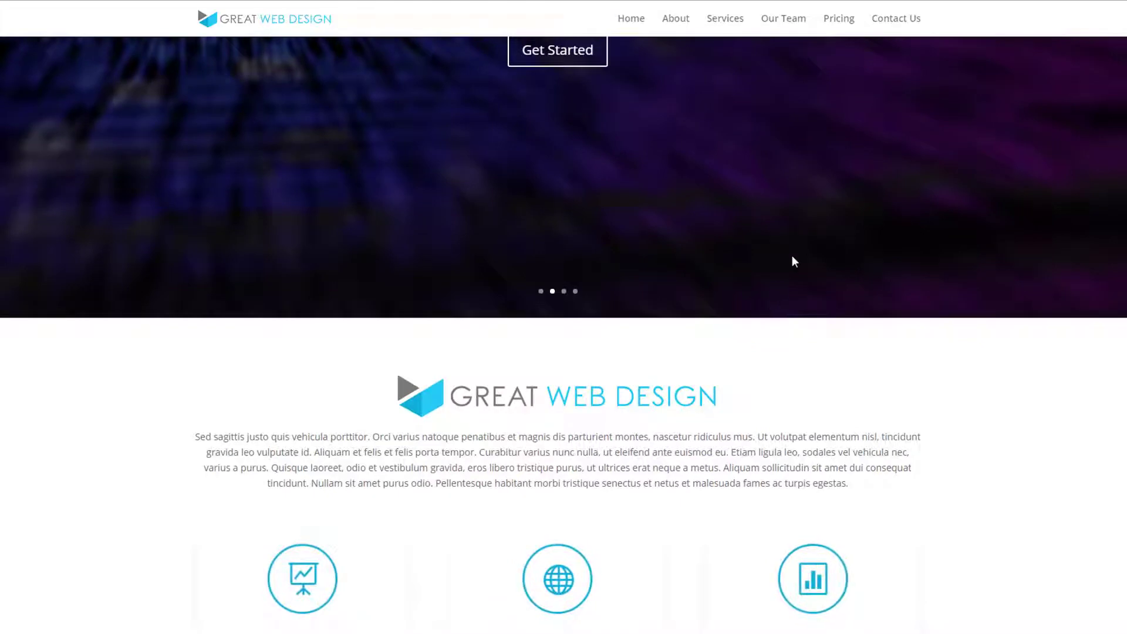
pyautogui.scroll(-2, 797, 296)
pyautogui.scroll(-6, 798, 299)
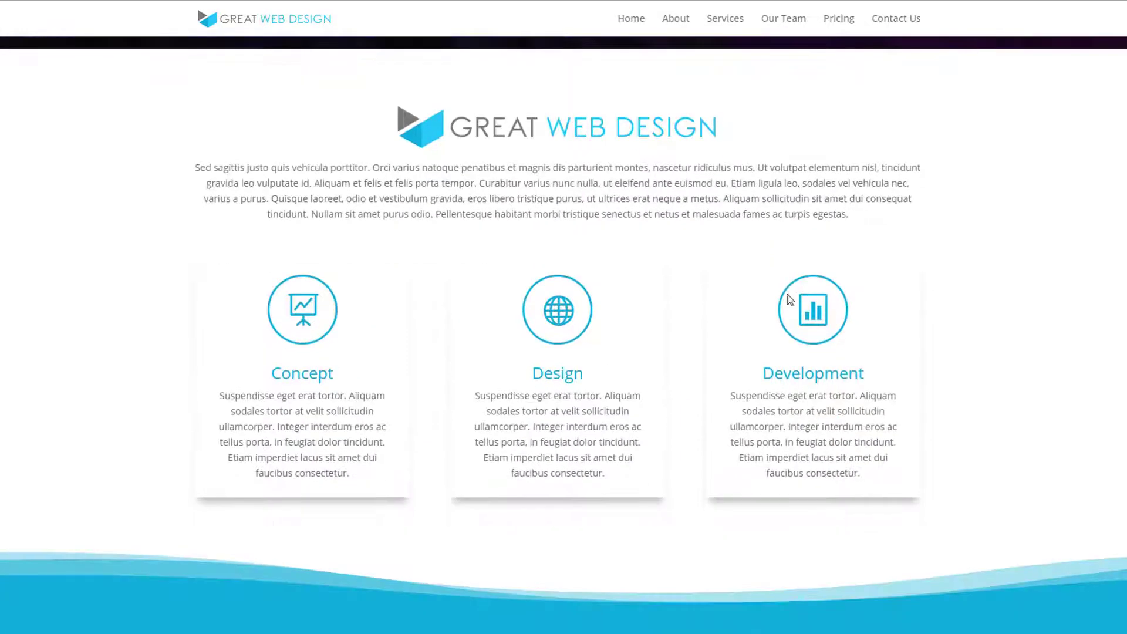
pyautogui.scroll(-5, 788, 299)
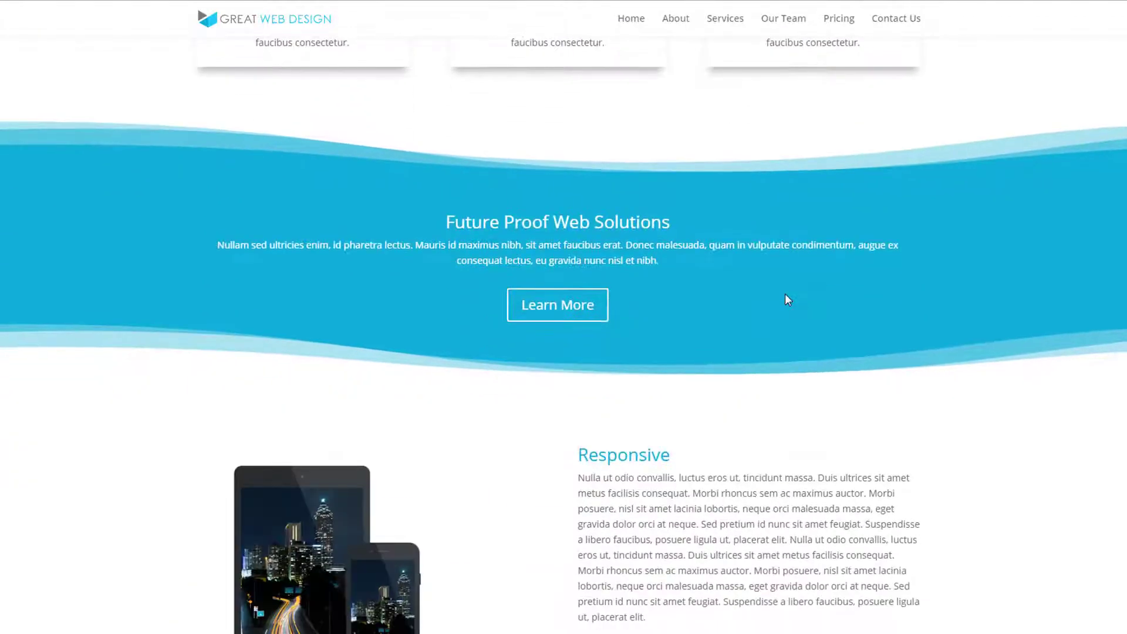
pyautogui.scroll(-6, 787, 299)
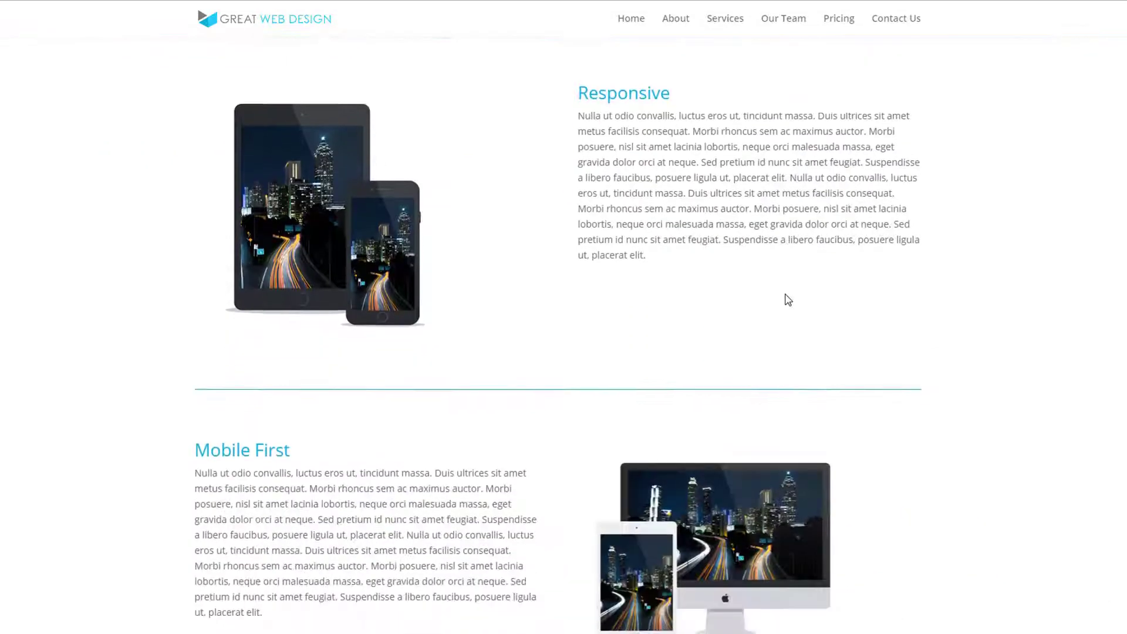
pyautogui.scroll(-5, 787, 299)
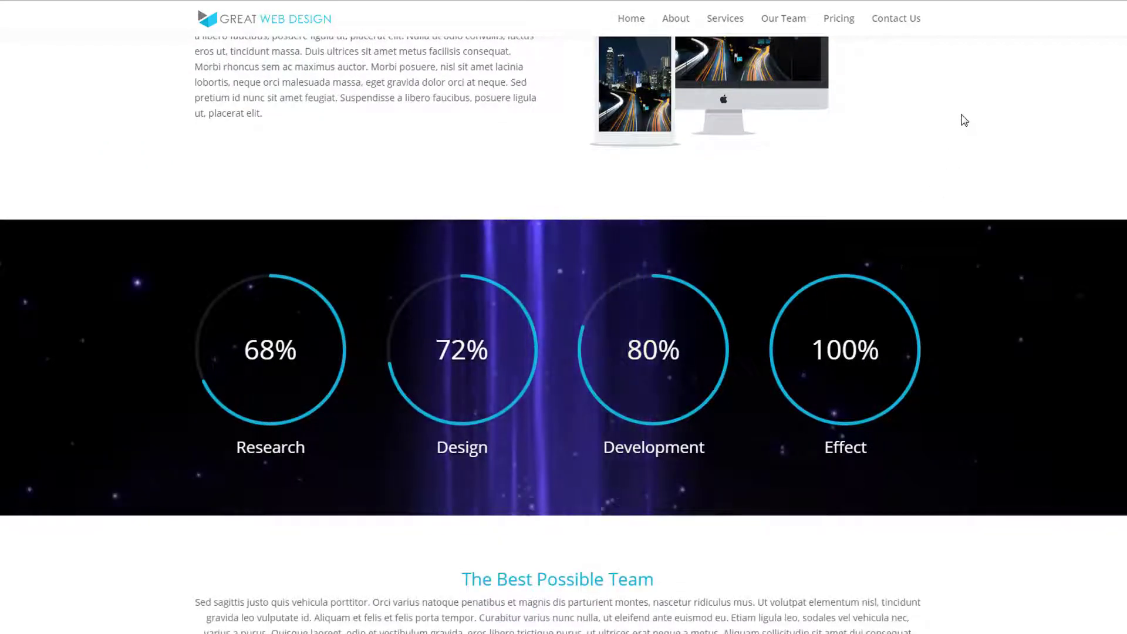
pyautogui.scroll(-3, 962, 120)
pyautogui.scroll(-10, 960, 120)
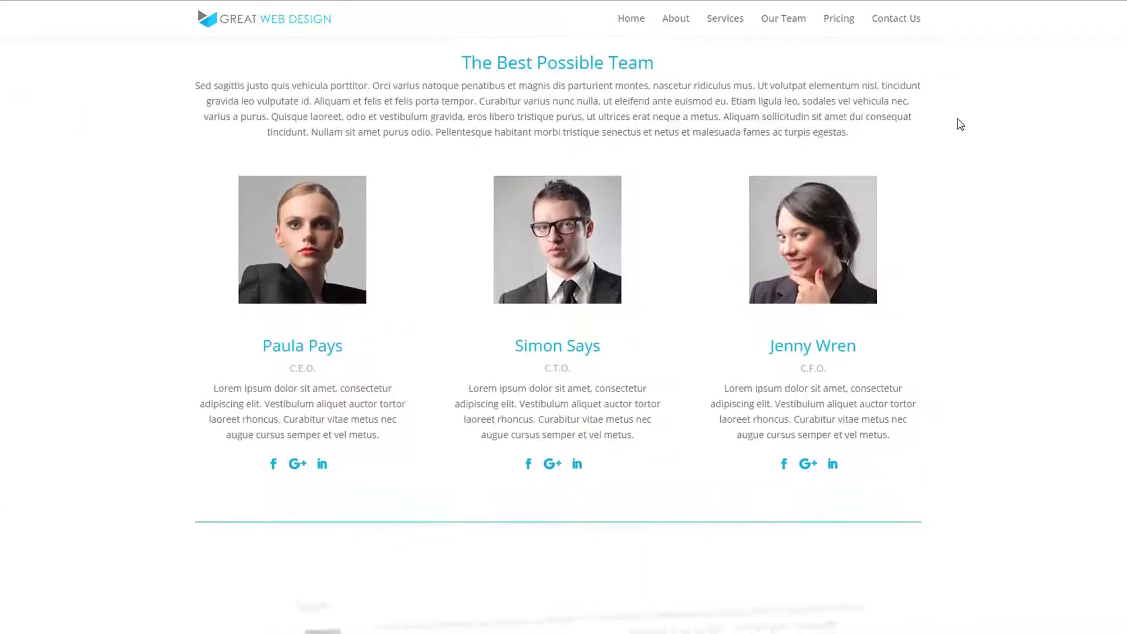
pyautogui.scroll(-8, 959, 125)
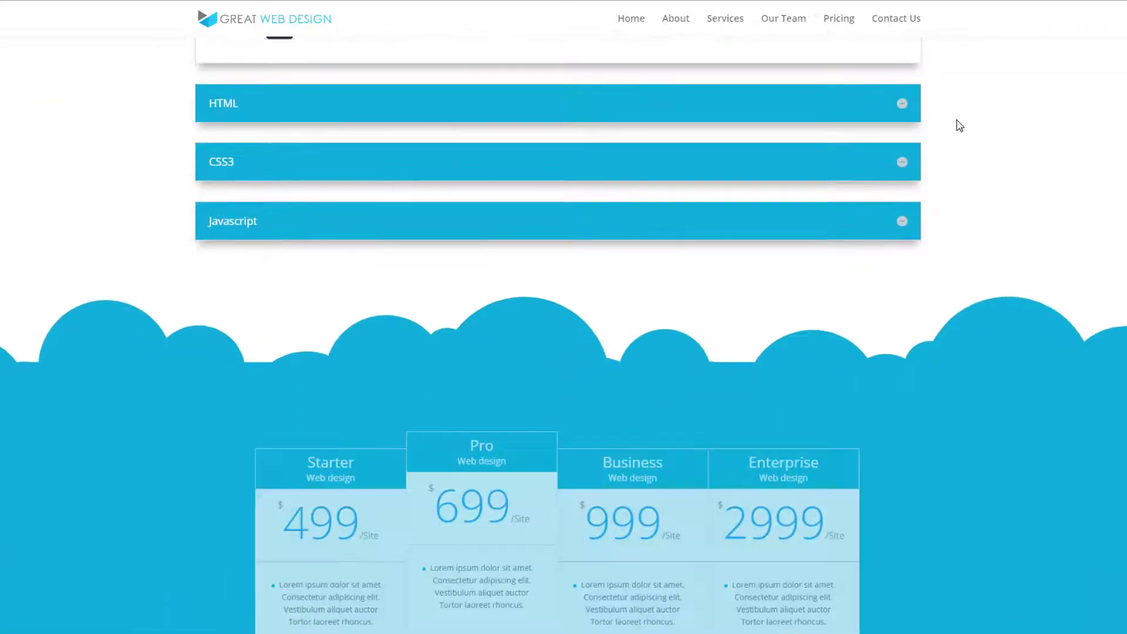
pyautogui.scroll(-8, 957, 121)
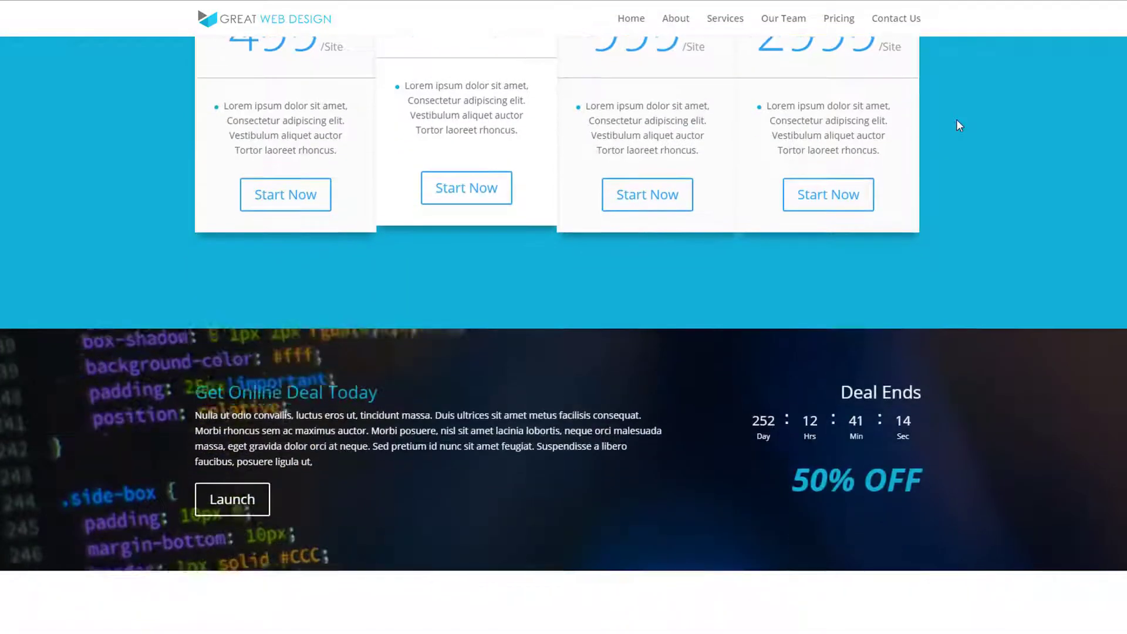
pyautogui.scroll(-7, 956, 121)
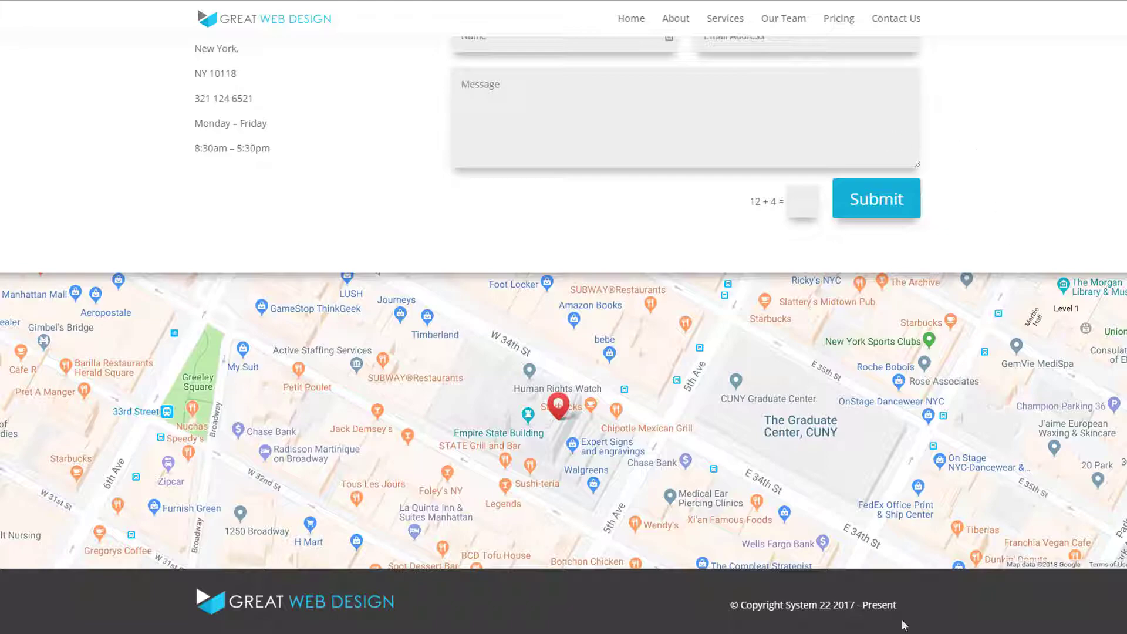
# - Return to the page's start and visit its About, Services, Our Team, Pricing and Contact Us sections through the site navigation
pyautogui.press('Home')
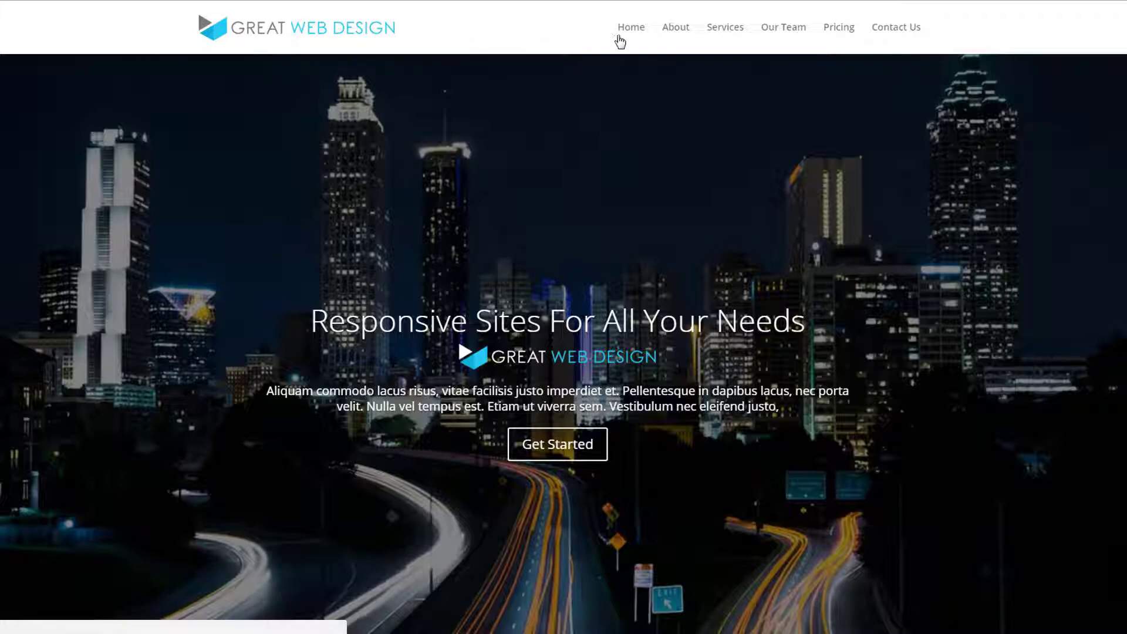
pyautogui.click(676, 27)
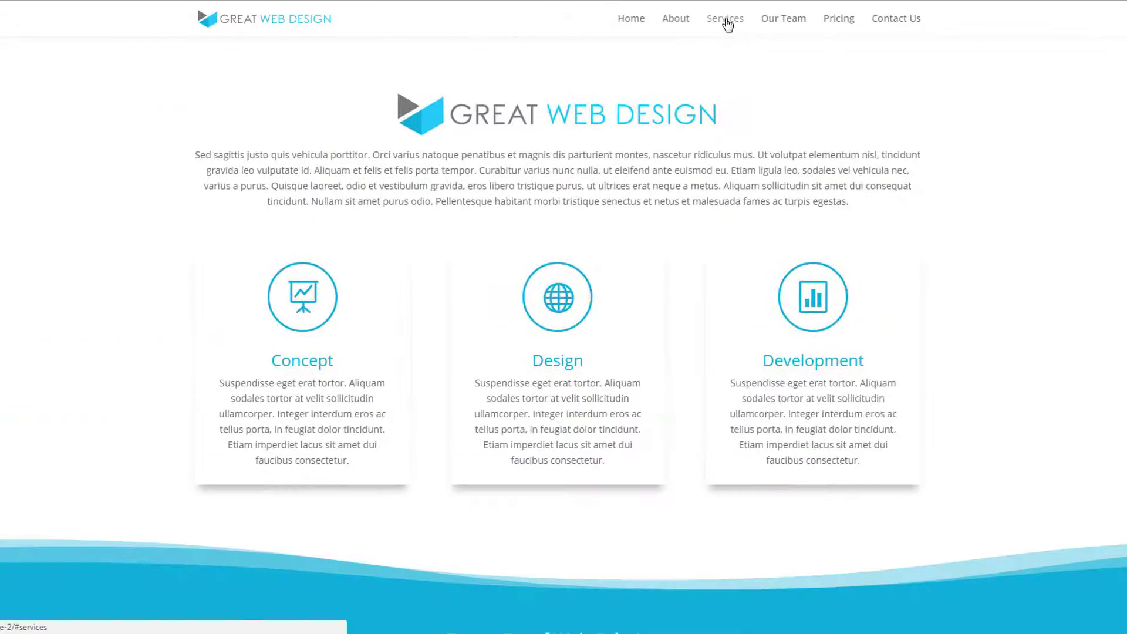
pyautogui.click(726, 23)
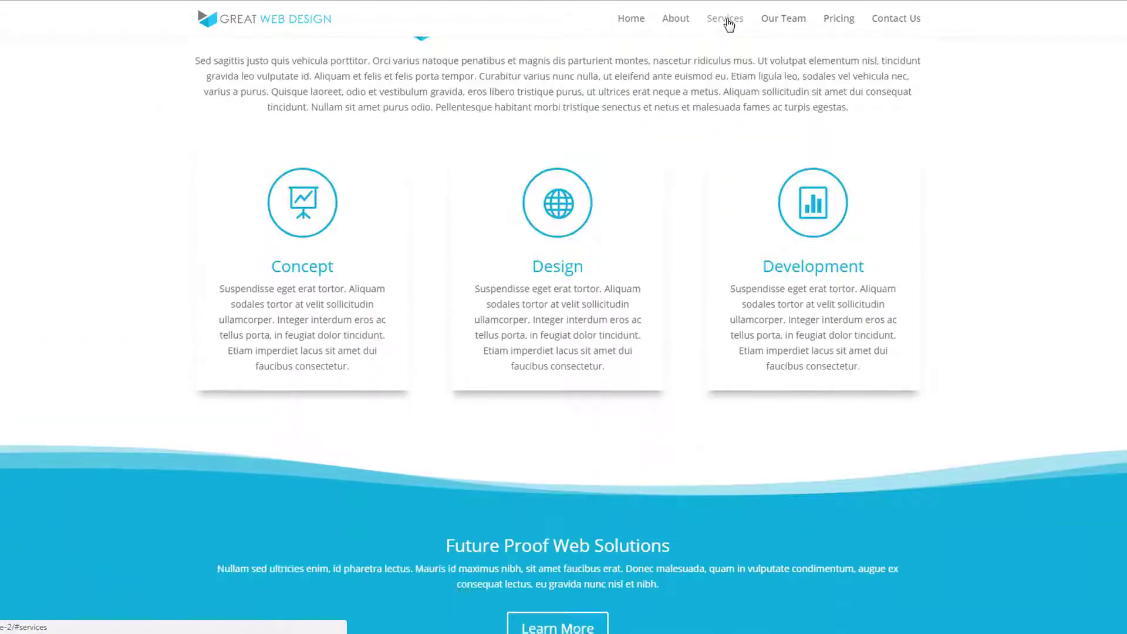
pyautogui.click(781, 25)
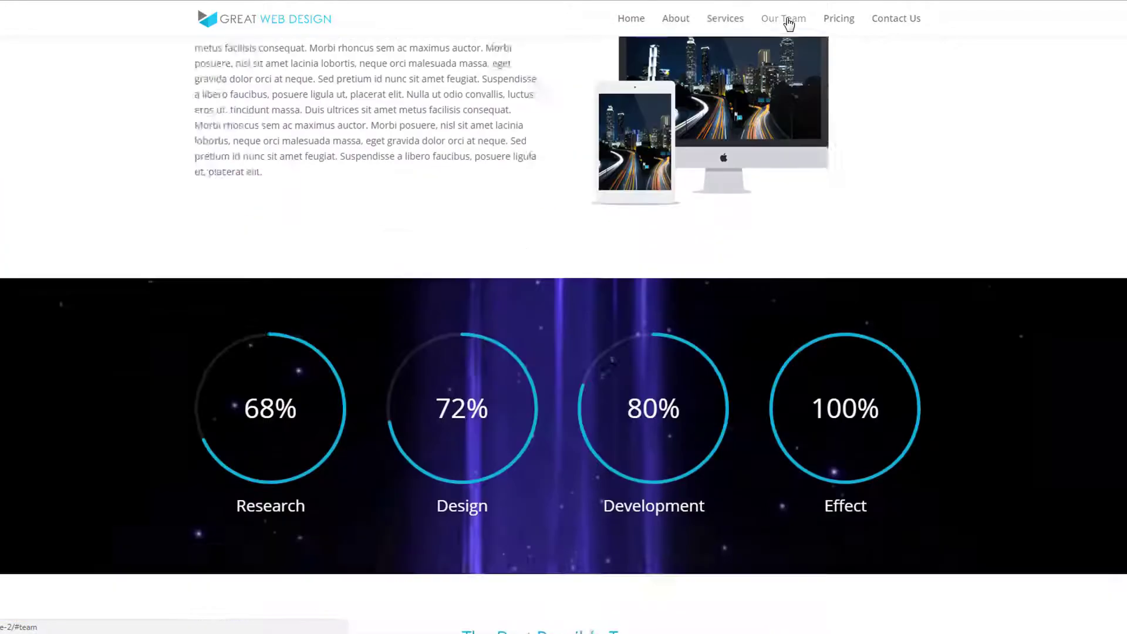
pyautogui.click(850, 25)
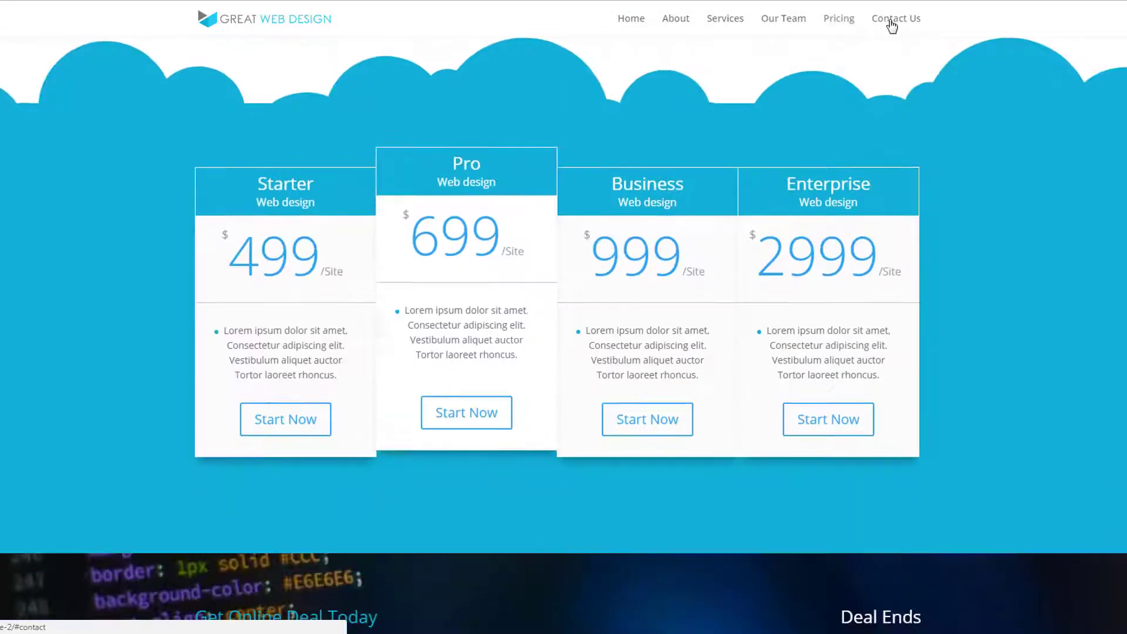
pyautogui.click(891, 25)
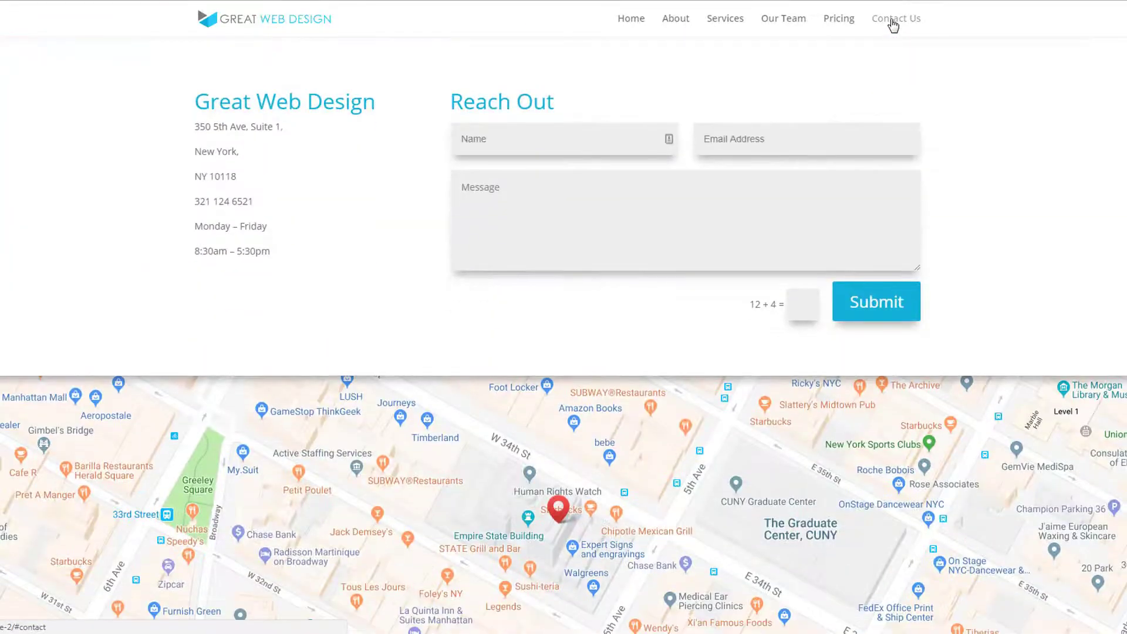
# - In the page's builder layout, add a standard section with a 1/3 + 2/3 row after the Call To Action section
pyautogui.click(1120, 539)
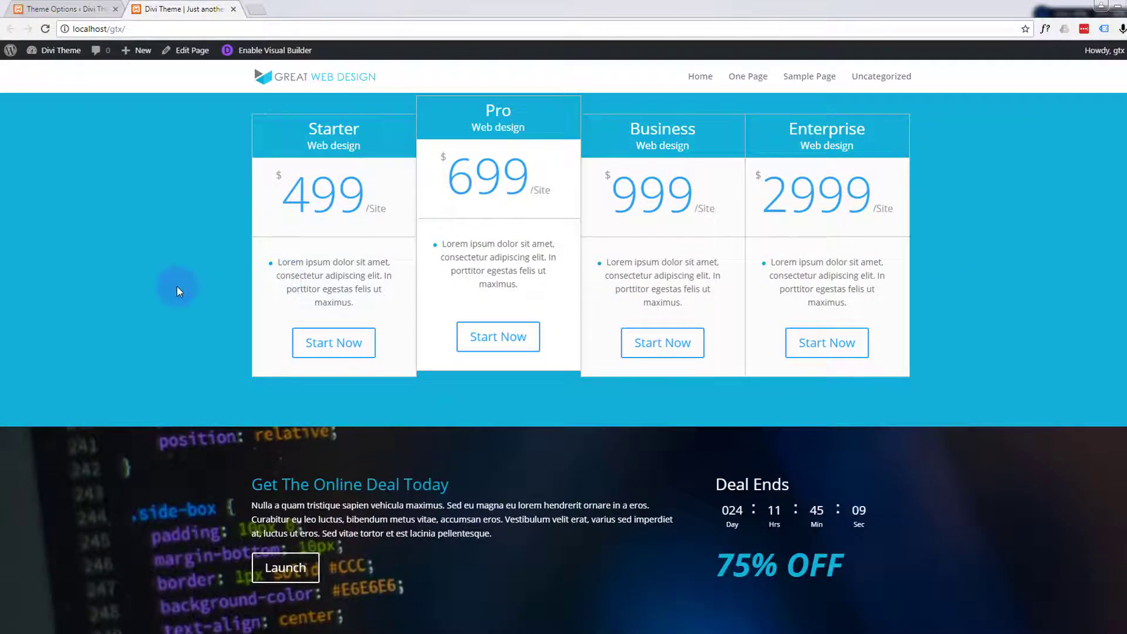
pyautogui.click(62, 10)
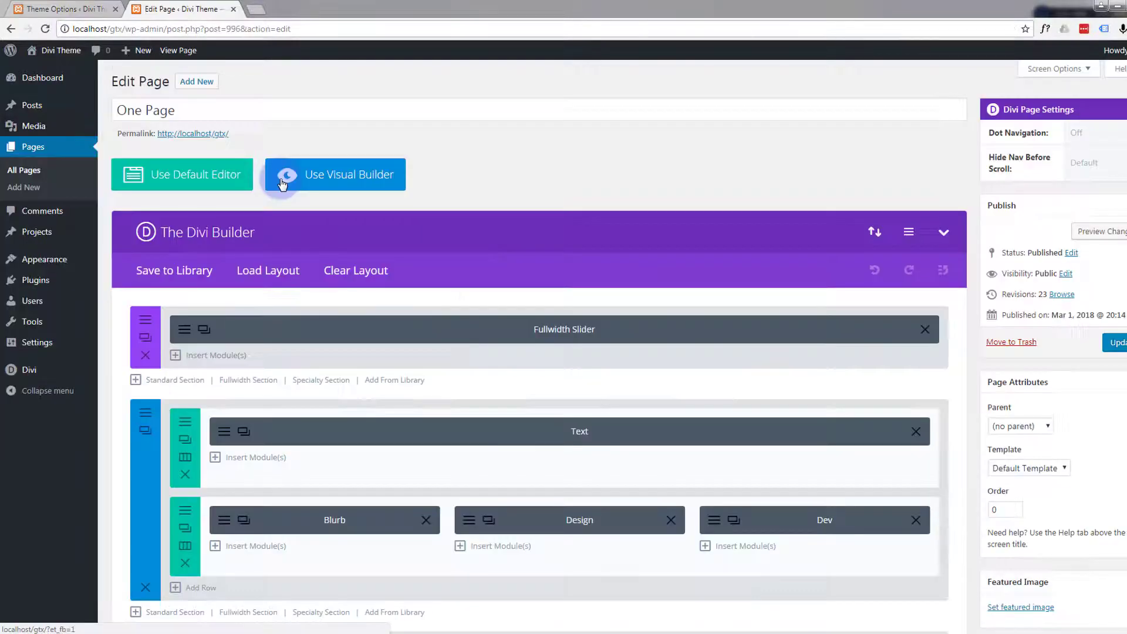
pyautogui.scroll(-6, 282, 184)
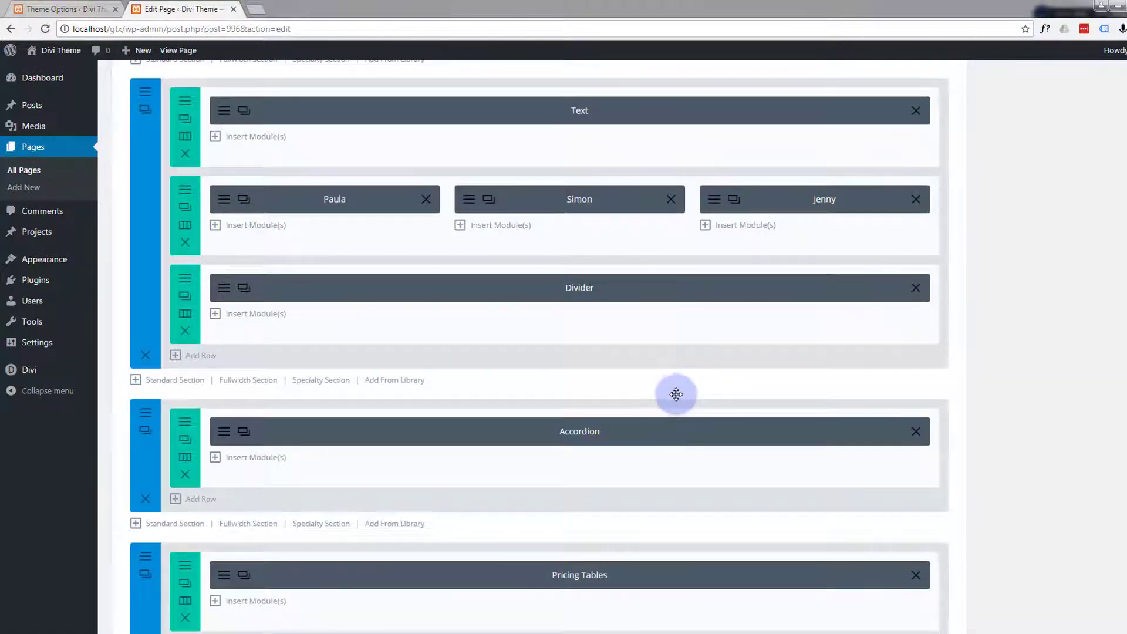
pyautogui.scroll(-8, 1096, 464)
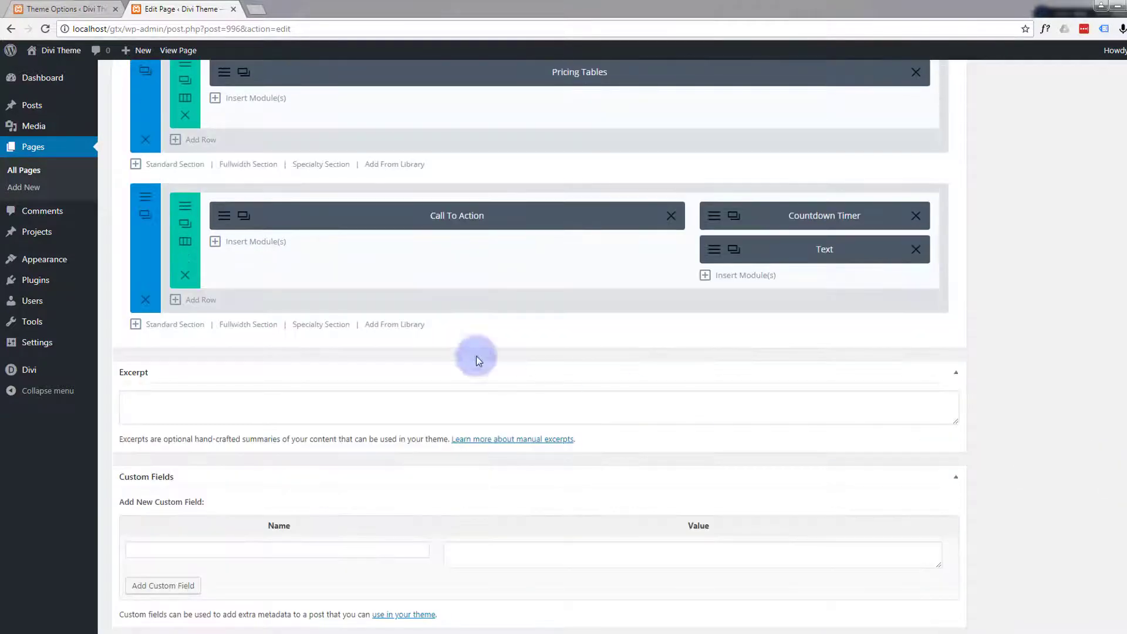
pyautogui.scroll(-1, 165, 323)
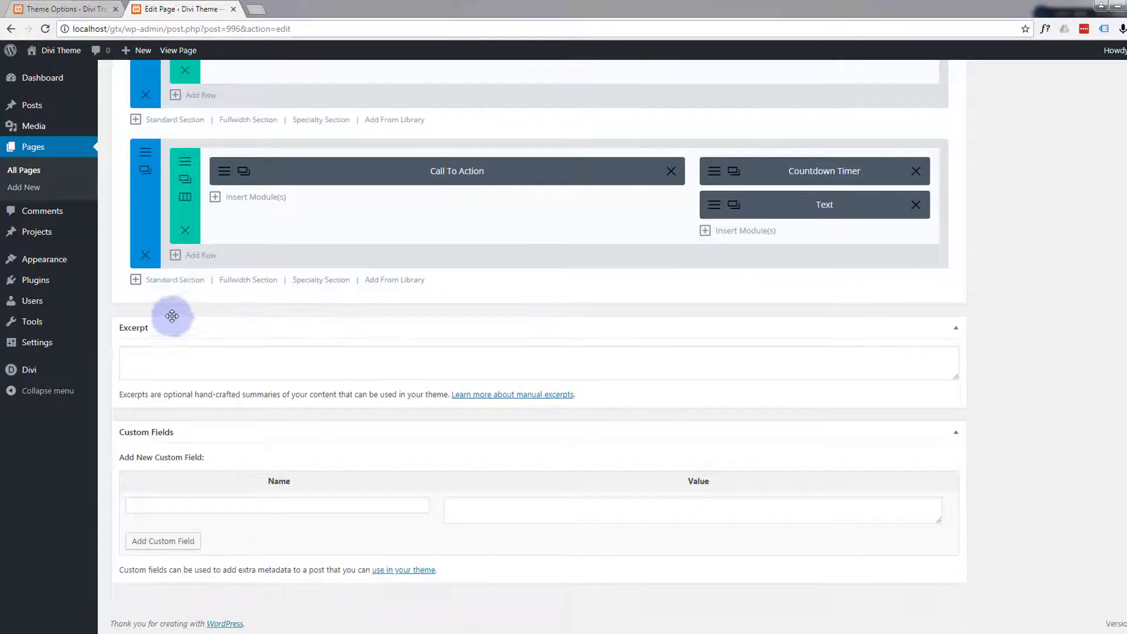
pyautogui.click(173, 282)
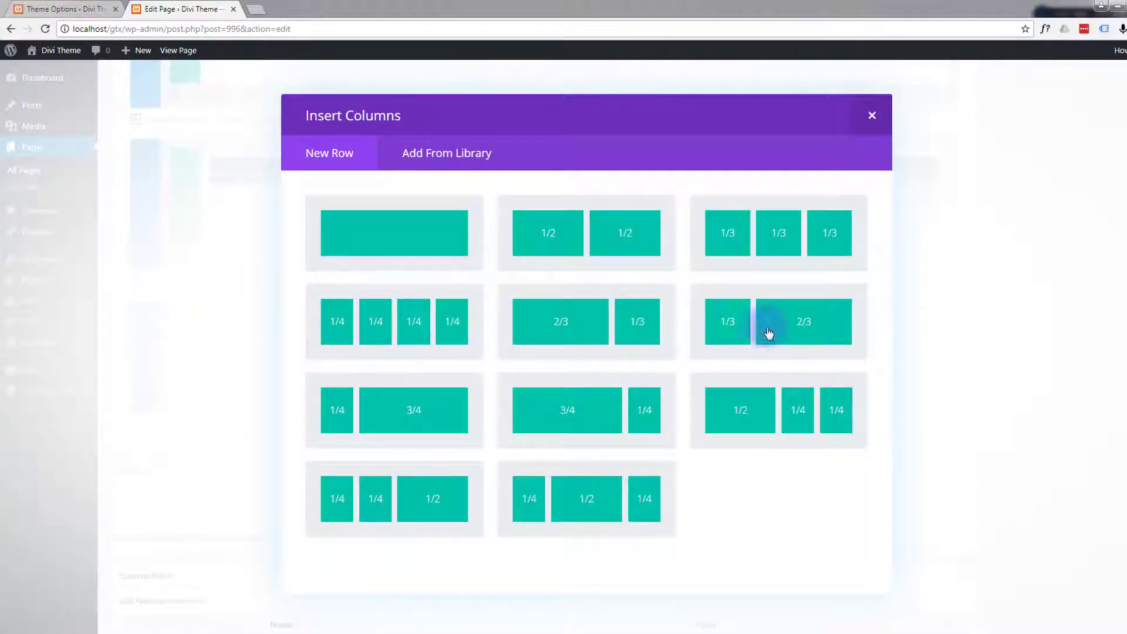
pyautogui.click(819, 332)
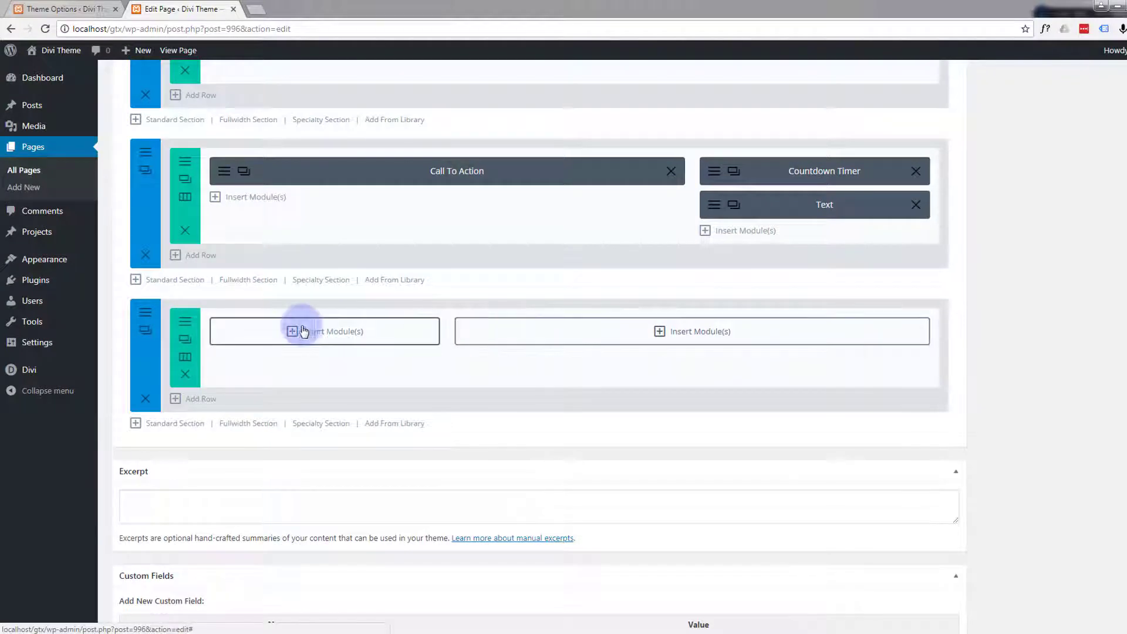
# - Insert a Text module into the one-third column of the new row
pyautogui.click(294, 332)
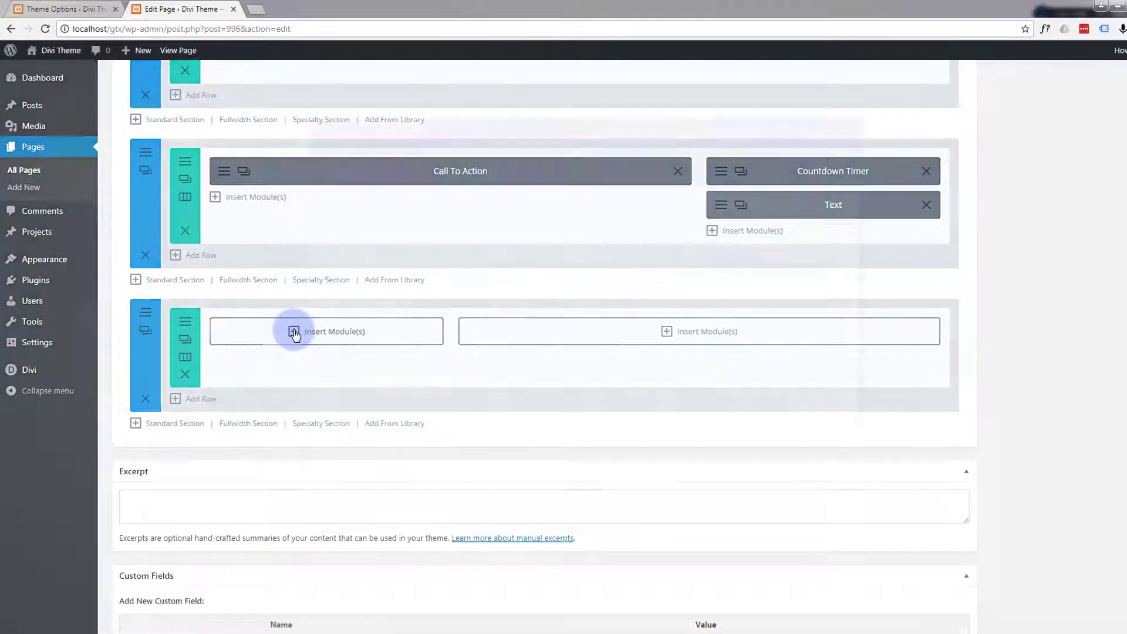
pyautogui.scroll(-3, 411, 330)
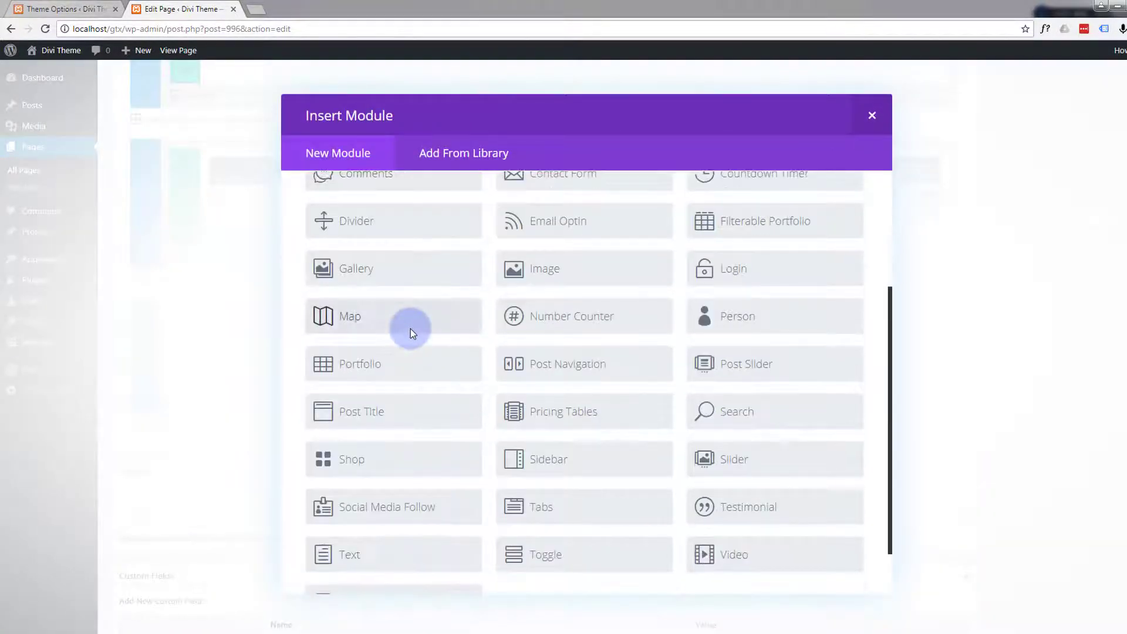
pyautogui.scroll(-1, 411, 329)
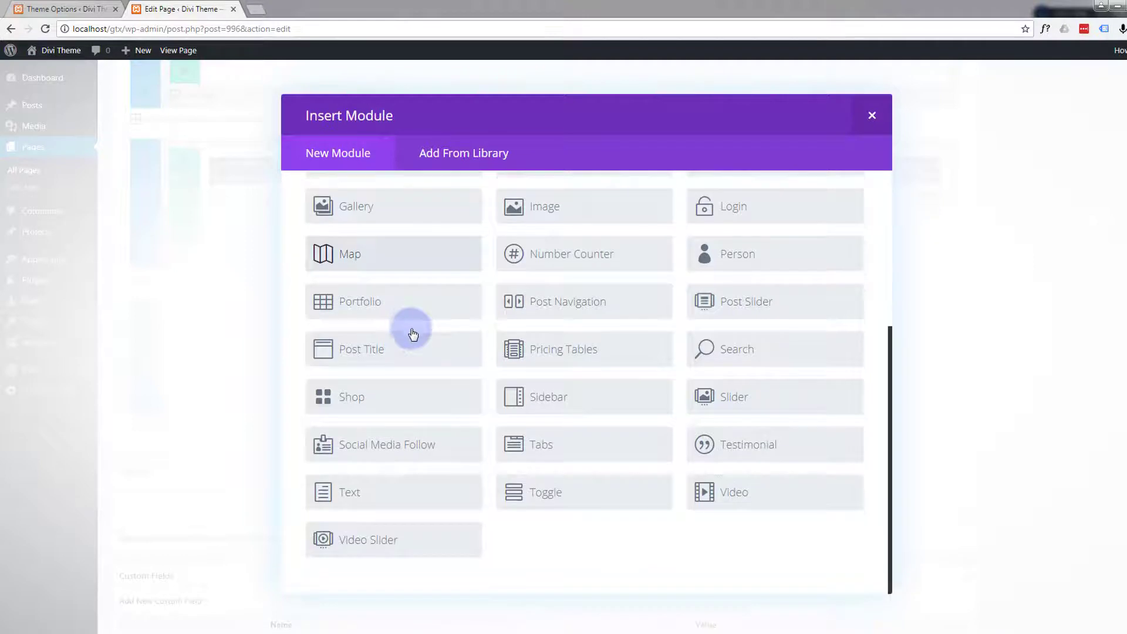
pyautogui.click(389, 488)
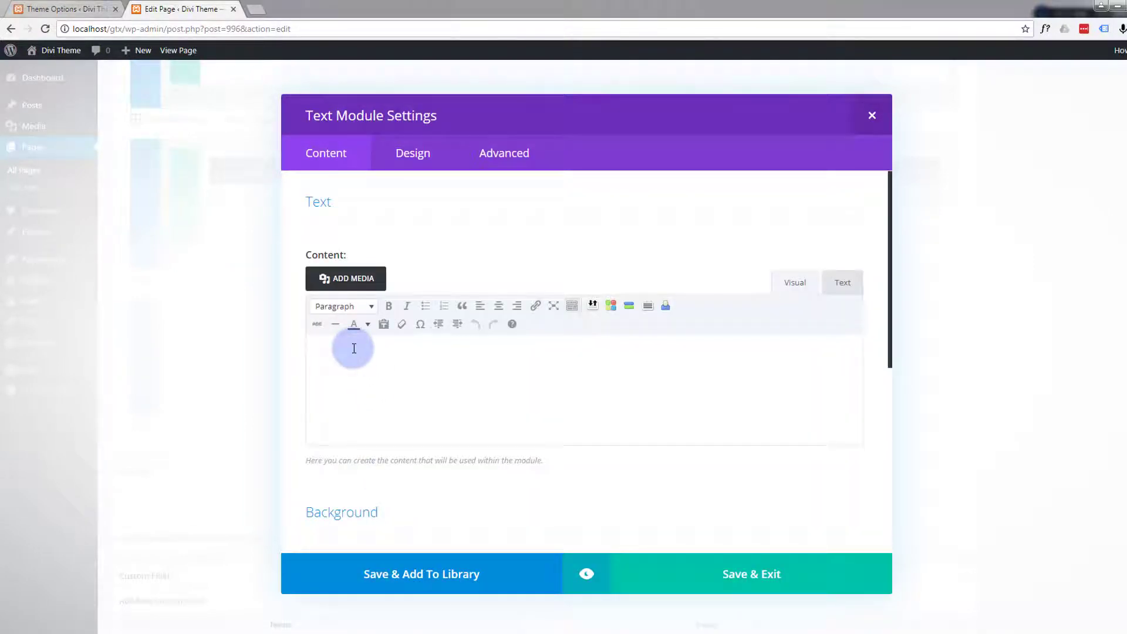
# - Enter the company name Great Web Design as the first line of the text module's content
pyautogui.write('G')
pyautogui.write('reat Web ')
pyautogui.write('Des')
pyautogui.write('ign')
# - Add the company's postal address below the name, with street, city, and state with ZIP code on separate lines
pyautogui.write('350')
pyautogui.write(' 5th ')
pyautogui.write('Av')
pyautogui.write('e')
pyautogui.write(',')
pyautogui.write(' Suite 1')
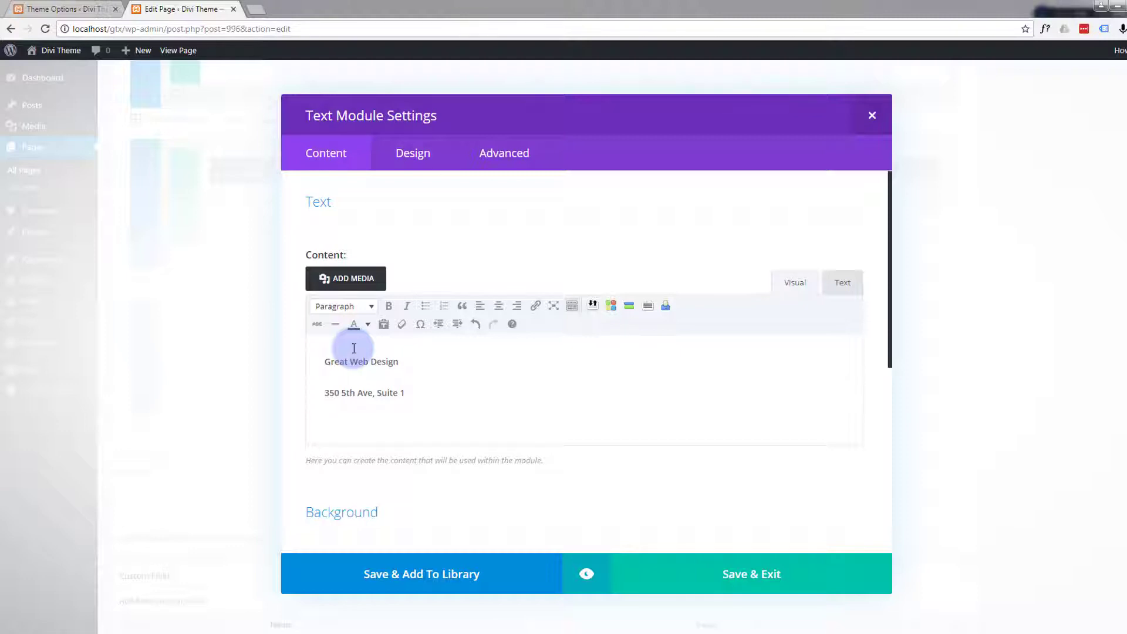
pyautogui.press('Return')
pyautogui.write('Ne')
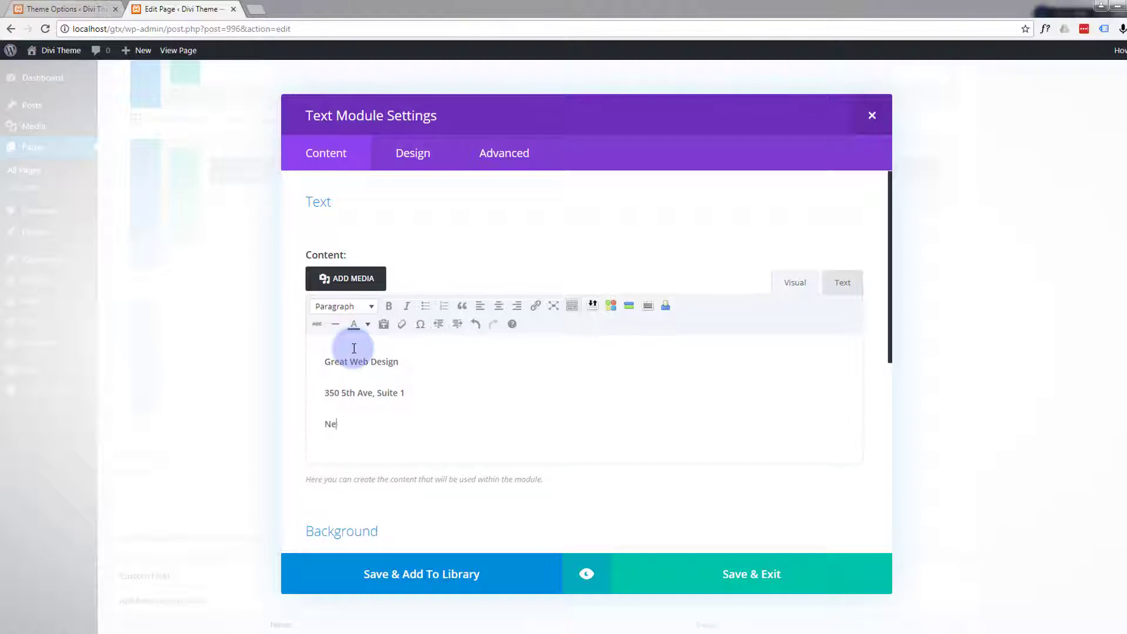
pyautogui.write('w York')
pyautogui.press('Return')
pyautogui.write('NY')
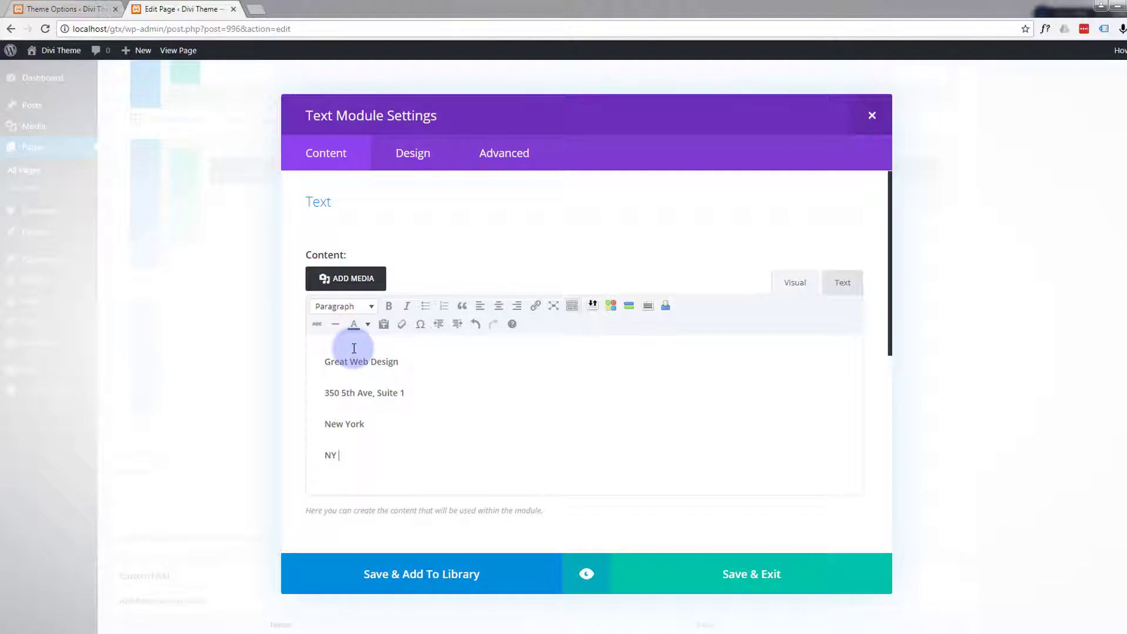
pyautogui.write('10118')
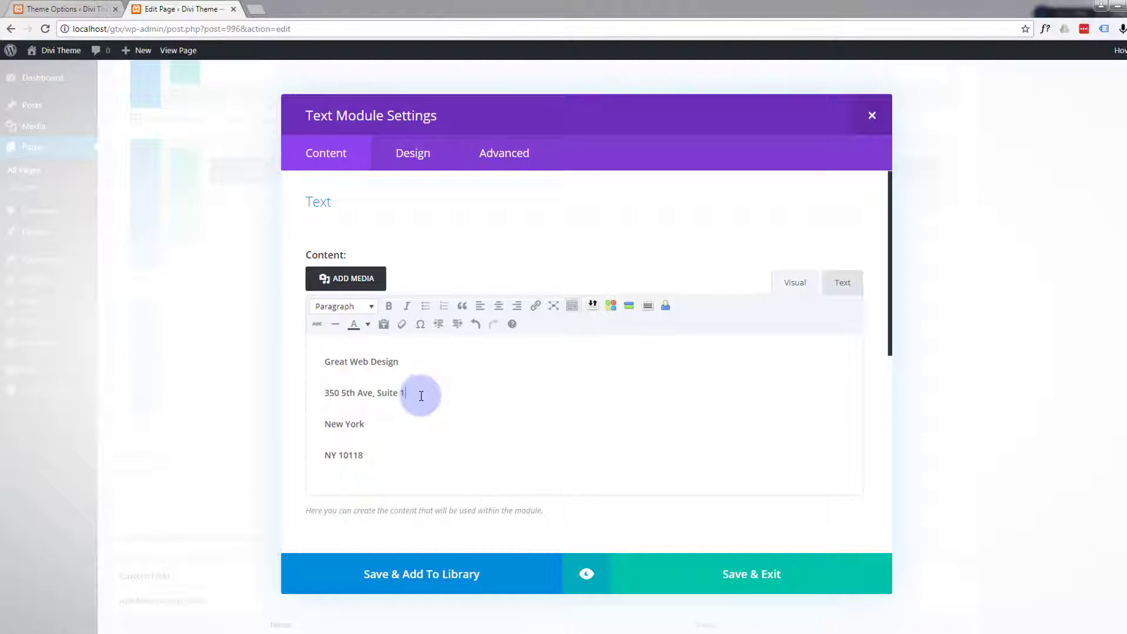
pyautogui.write('.')
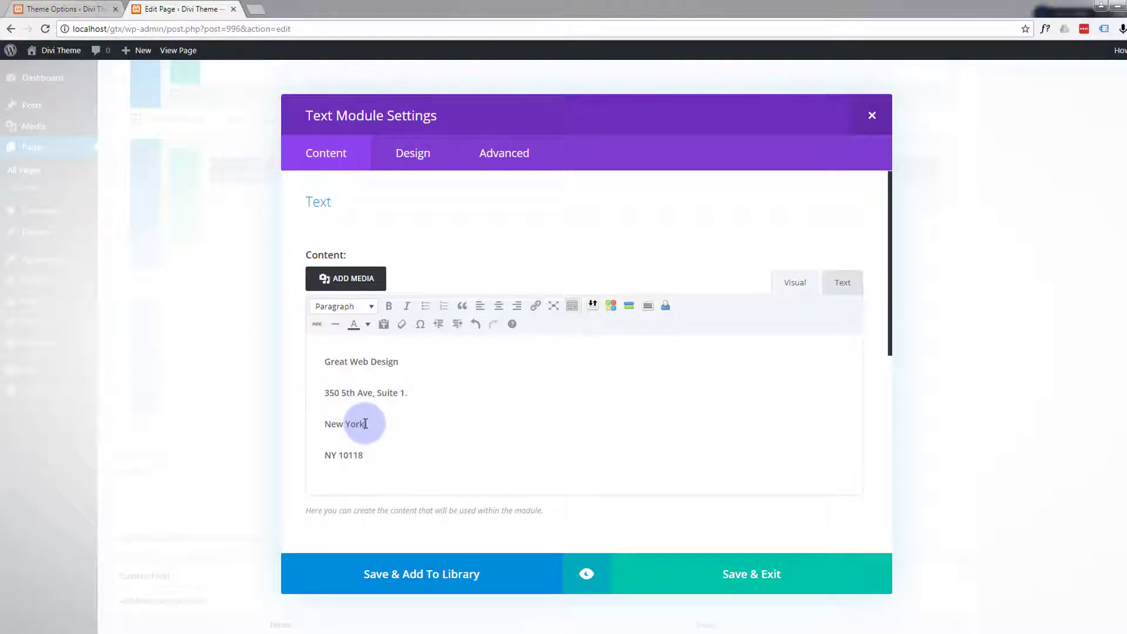
pyautogui.write(',')
# - Punctuate the address with a period after the street line and commas after the city and ZIP code, and start a new line
pyautogui.click(369, 457)
pyautogui.write(',')
pyautogui.press('Return')
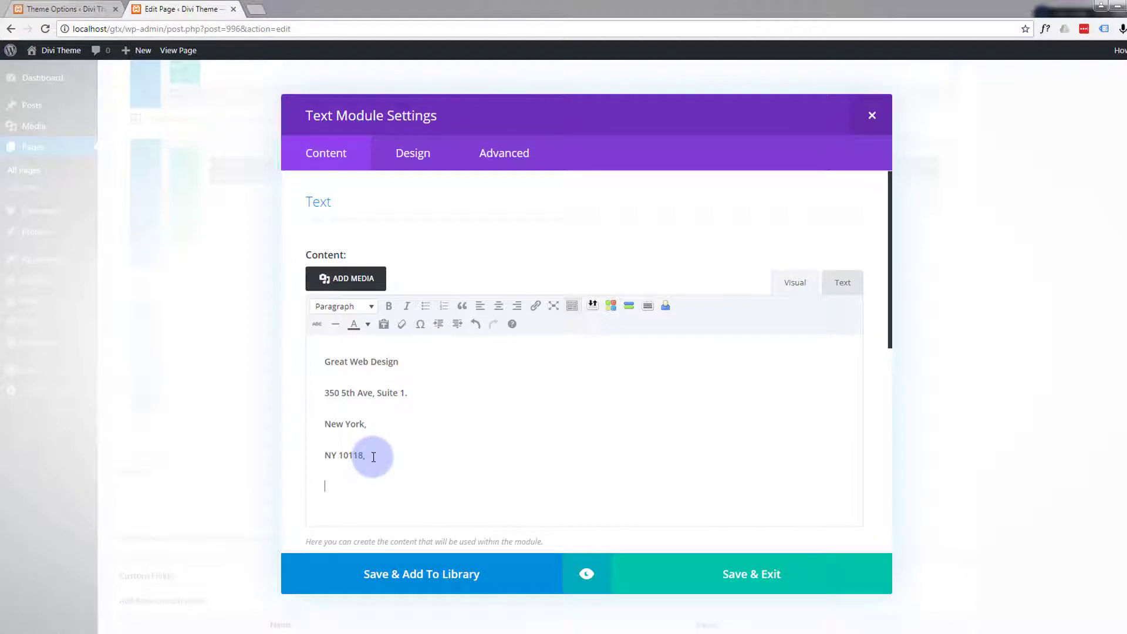
# - Add the company's phone number on its own line below the address
pyautogui.write('321 123 4321')
pyautogui.press('Return')
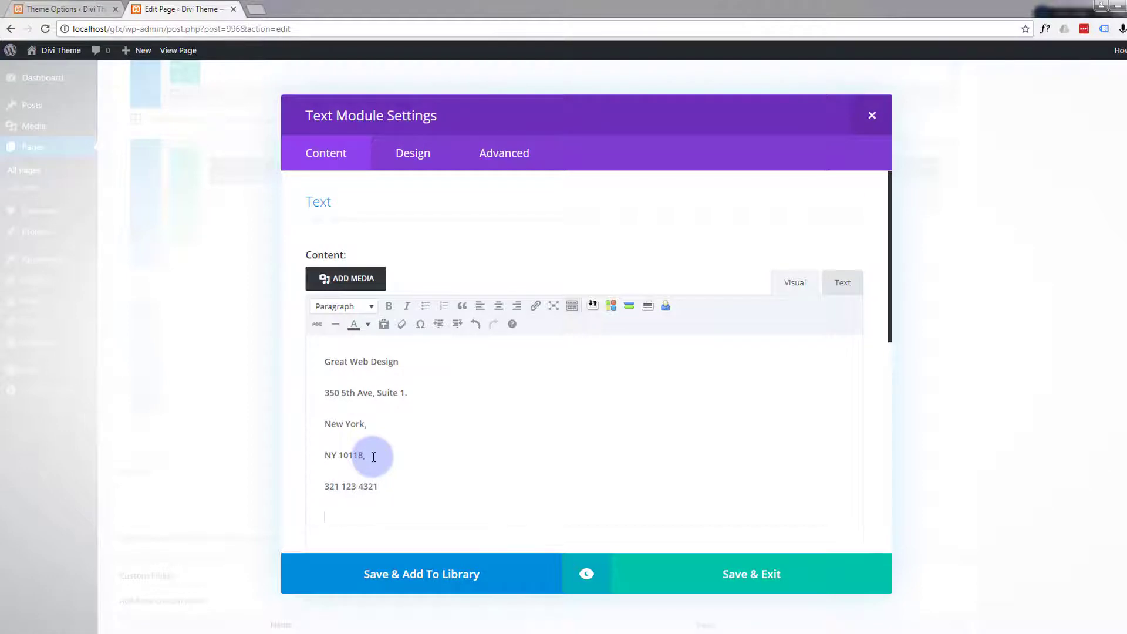
# - Add the opening hours below the phone number as two lines: "Monday - Friday" and "8:30 - 5:30pm"
pyautogui.write('Monday - Friday')
pyautogui.press('Return')
pyautogui.write('8:')
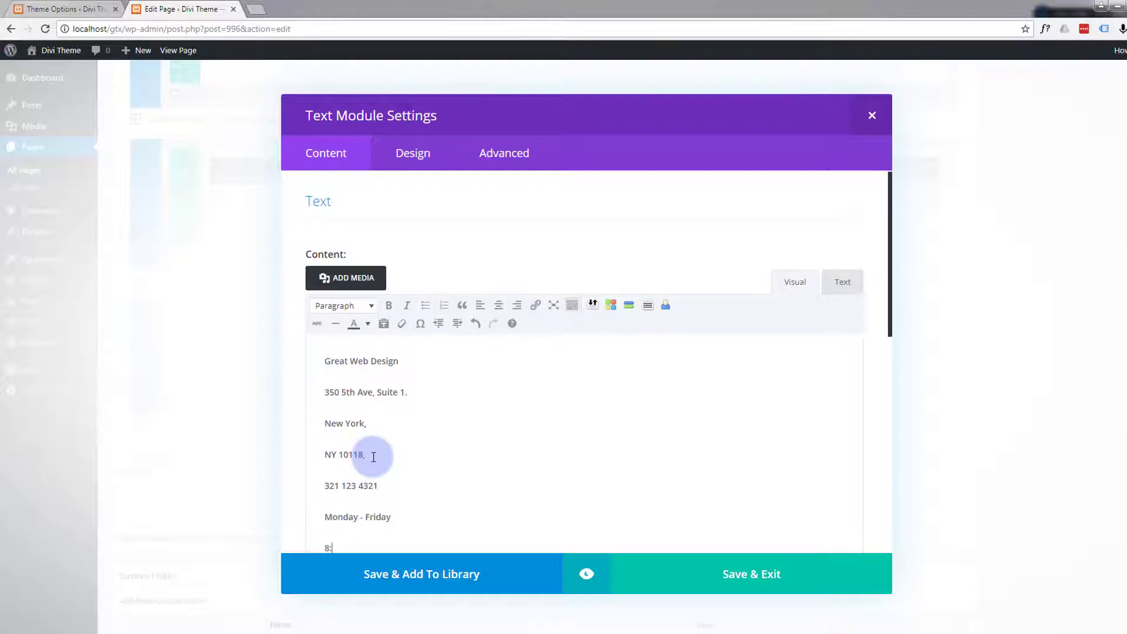
pyautogui.write('30 - 5:30pm')
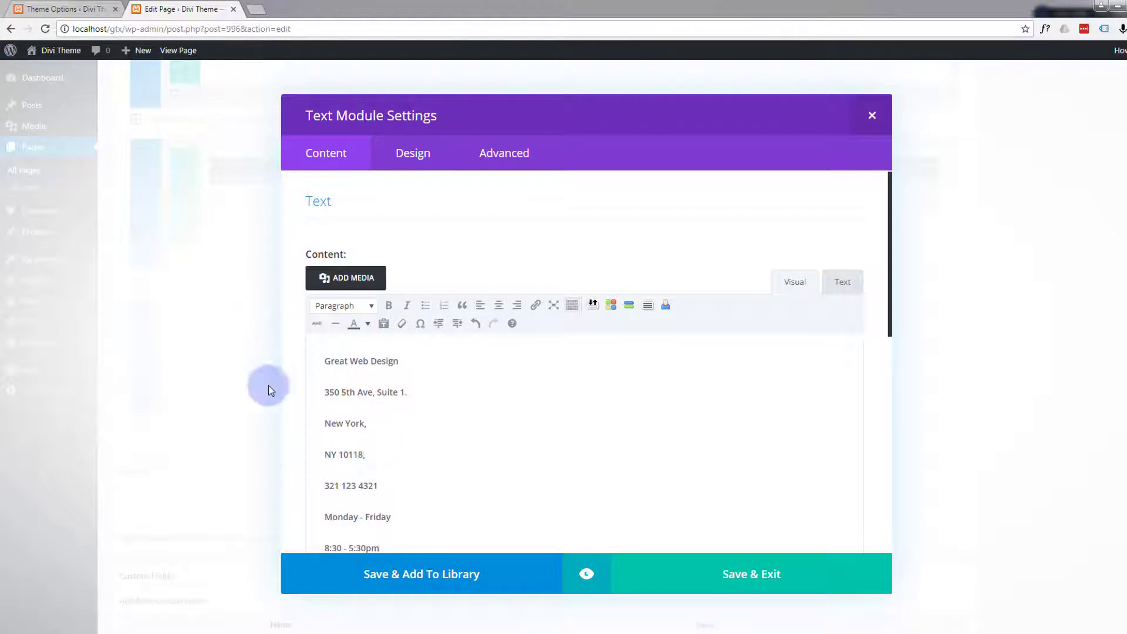
# - Add "am" to the opening time so the hours line reads "8:30am - 5:30pm"
pyautogui.click(343, 547)
pyautogui.write('a')
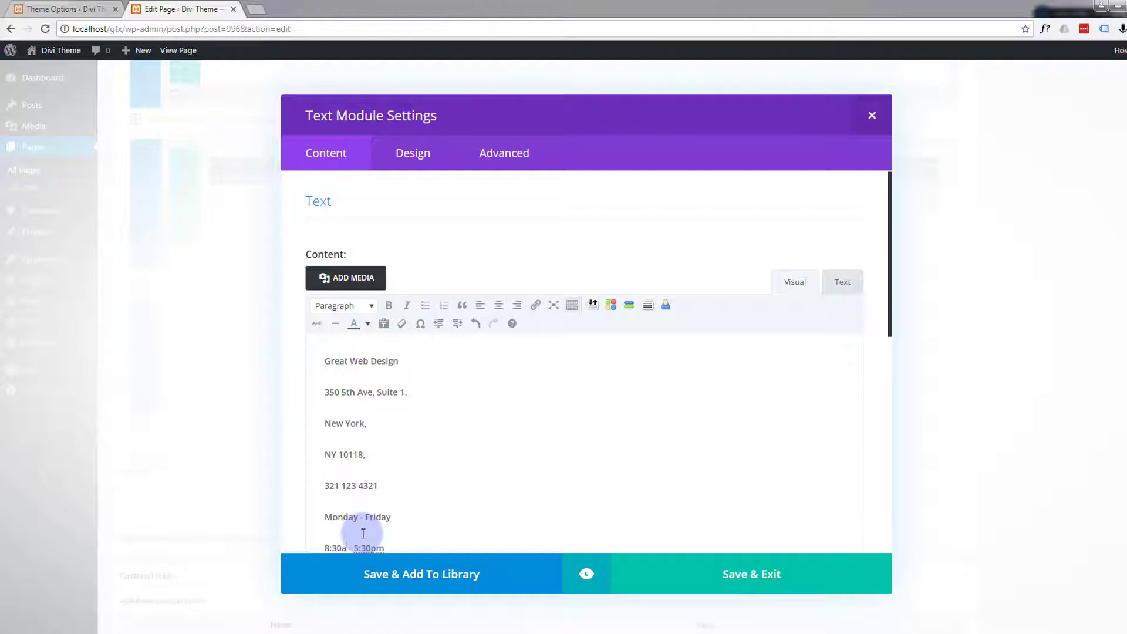
pyautogui.write('m')
pyautogui.scroll(-2, 449, 424)
pyautogui.scroll(2, 448, 414)
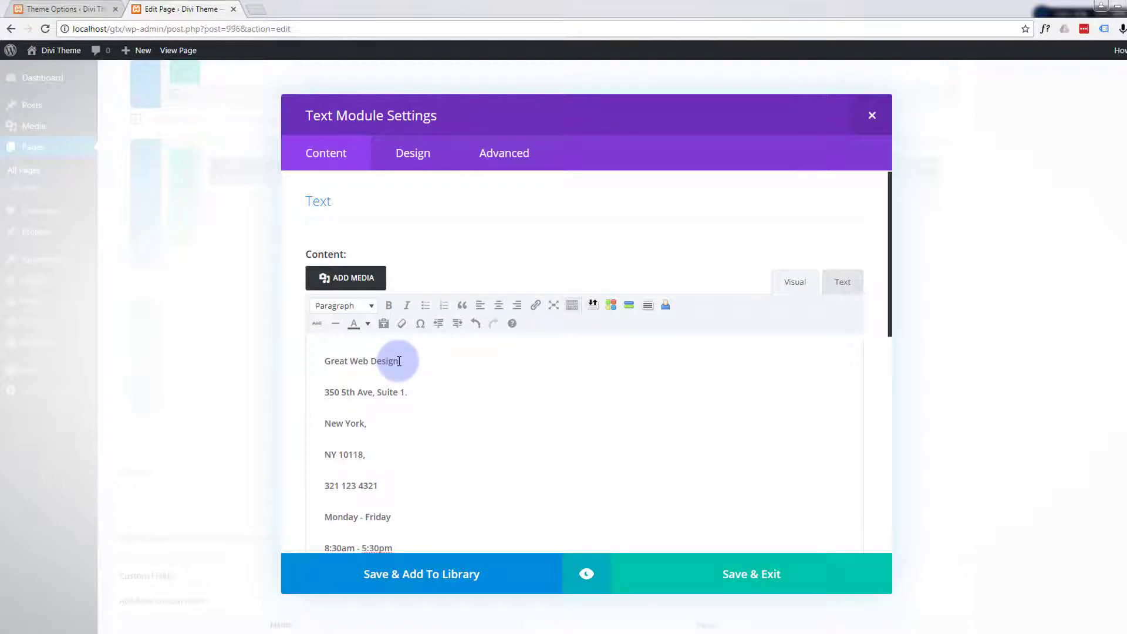
# - Format the "Great Web Design" line as Heading 2
pyautogui.moveTo(401, 360); pyautogui.dragTo(324, 360)
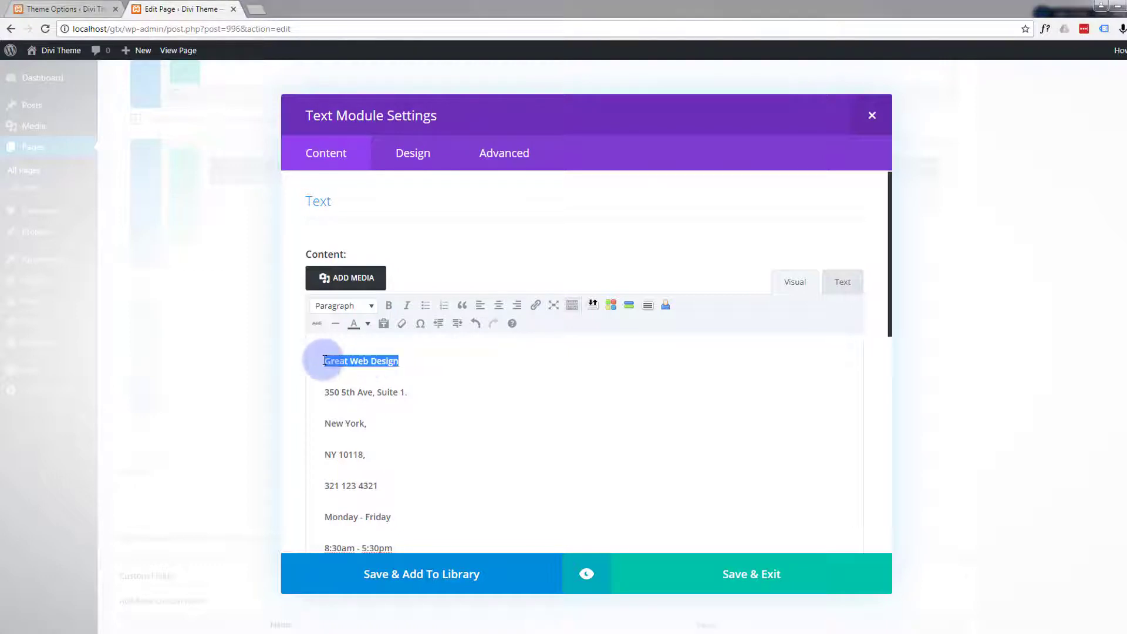
pyautogui.click(371, 306)
pyautogui.click(373, 386)
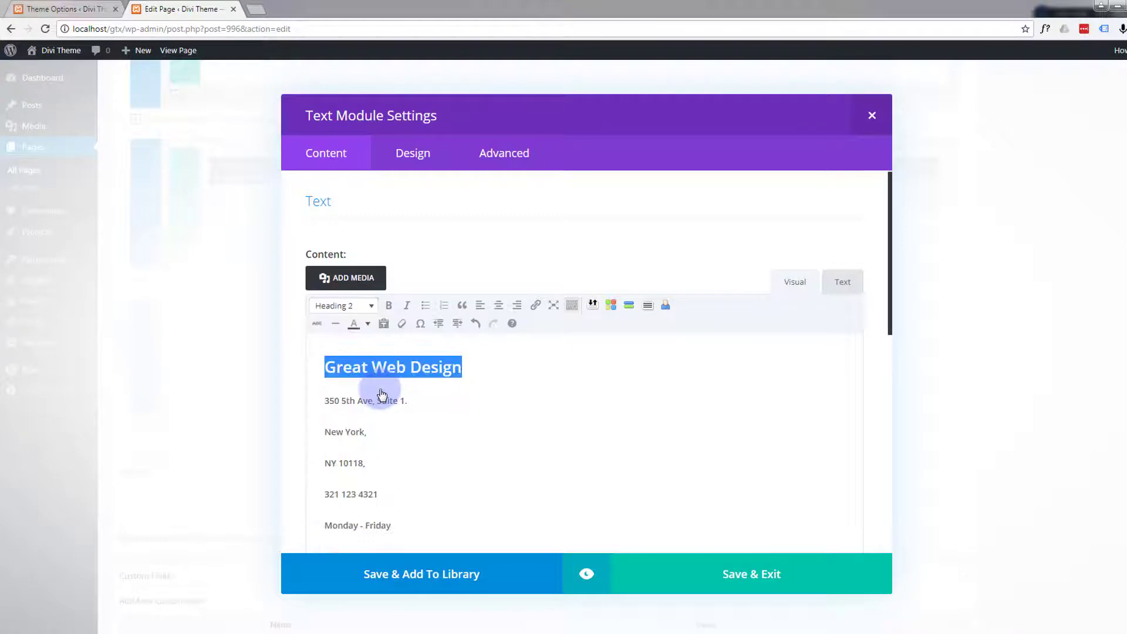
# - Give the "Great Web Design" heading the custom text color #12b1d6
pyautogui.click(369, 323)
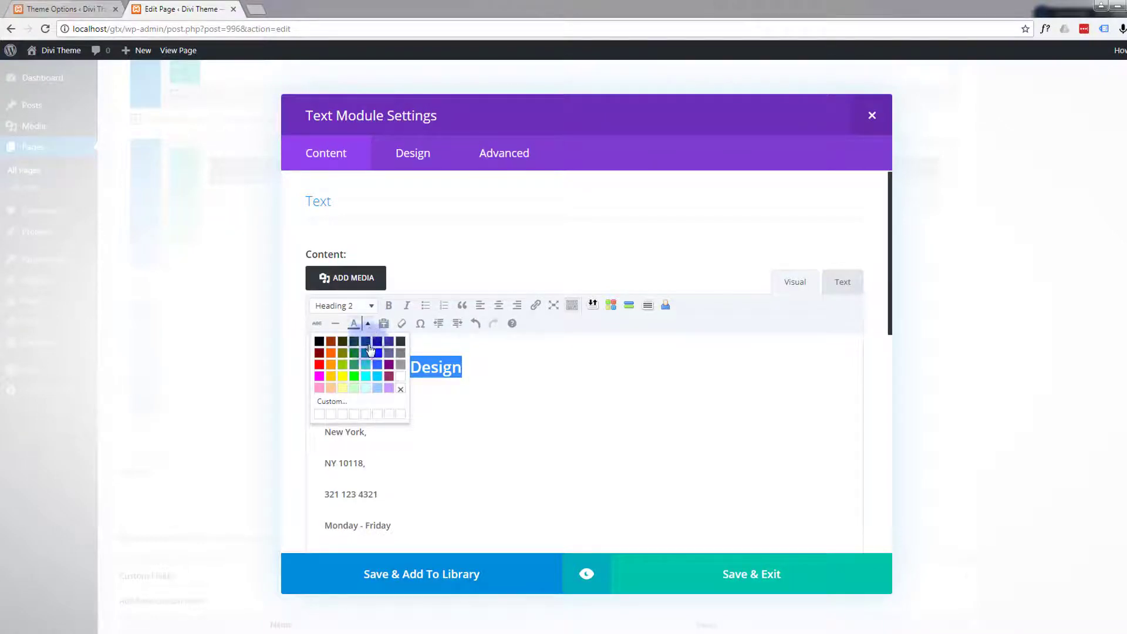
pyautogui.click(339, 401)
pyautogui.moveTo(681, 347); pyautogui.dragTo(610, 342)
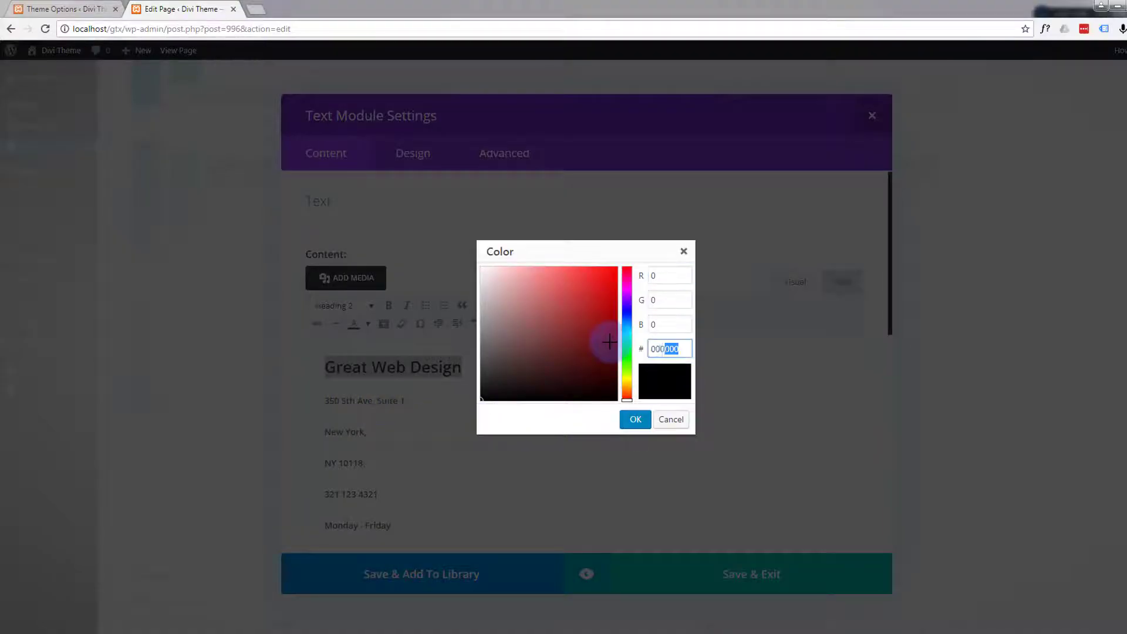
pyautogui.write('12b1d6')
pyautogui.click(671, 327)
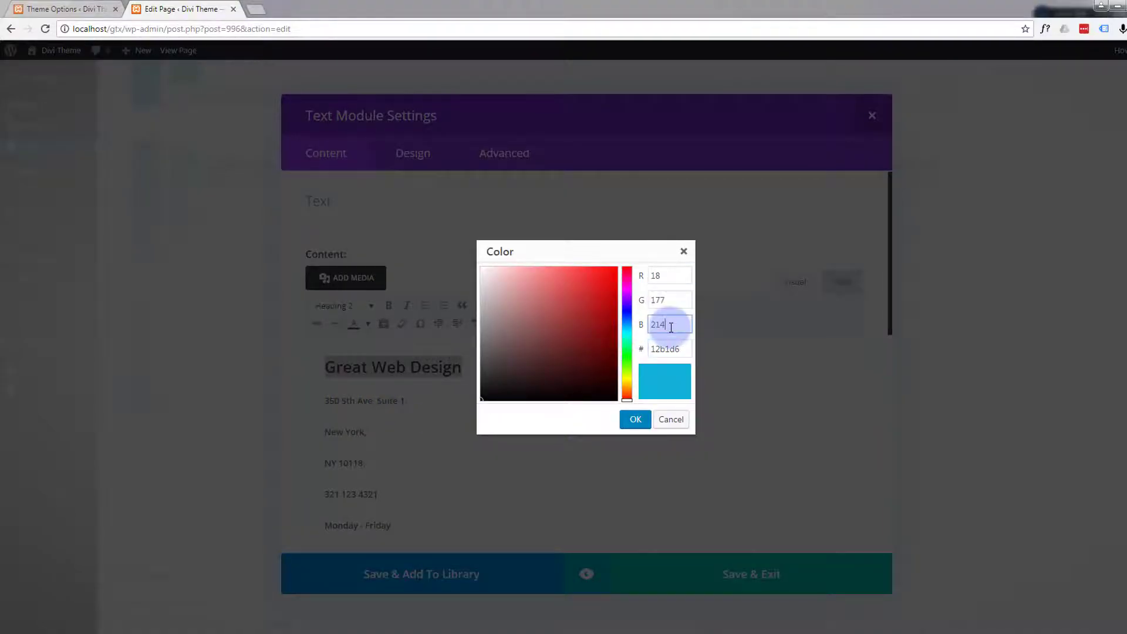
pyautogui.click(634, 419)
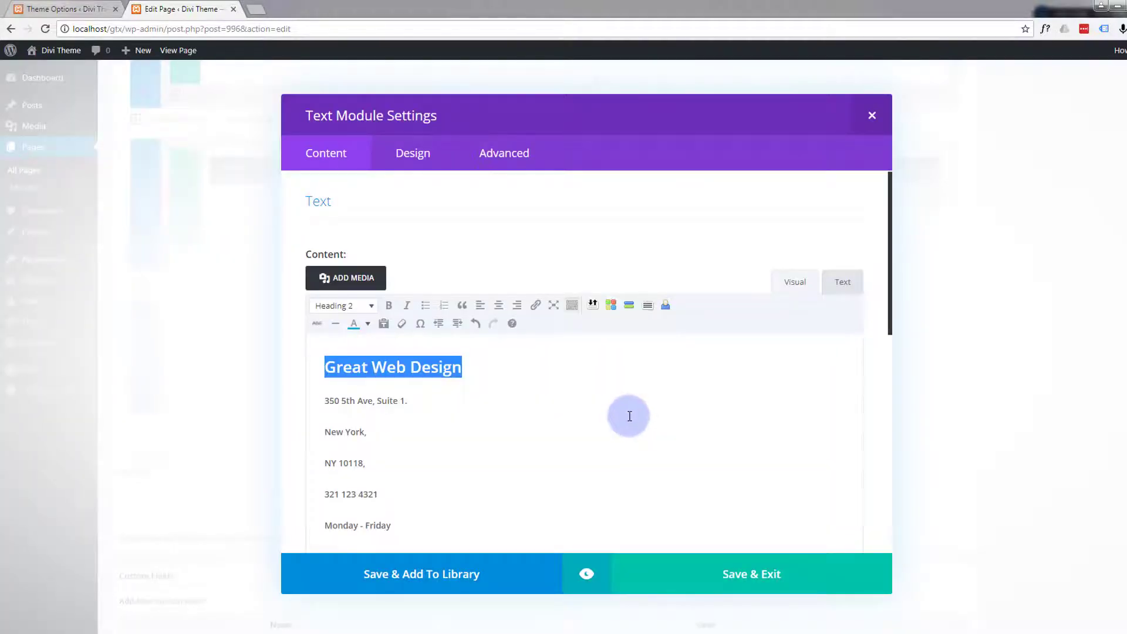
# - Preview the text module's formatted contact details and return to editing
pyautogui.scroll(-2, 628, 514)
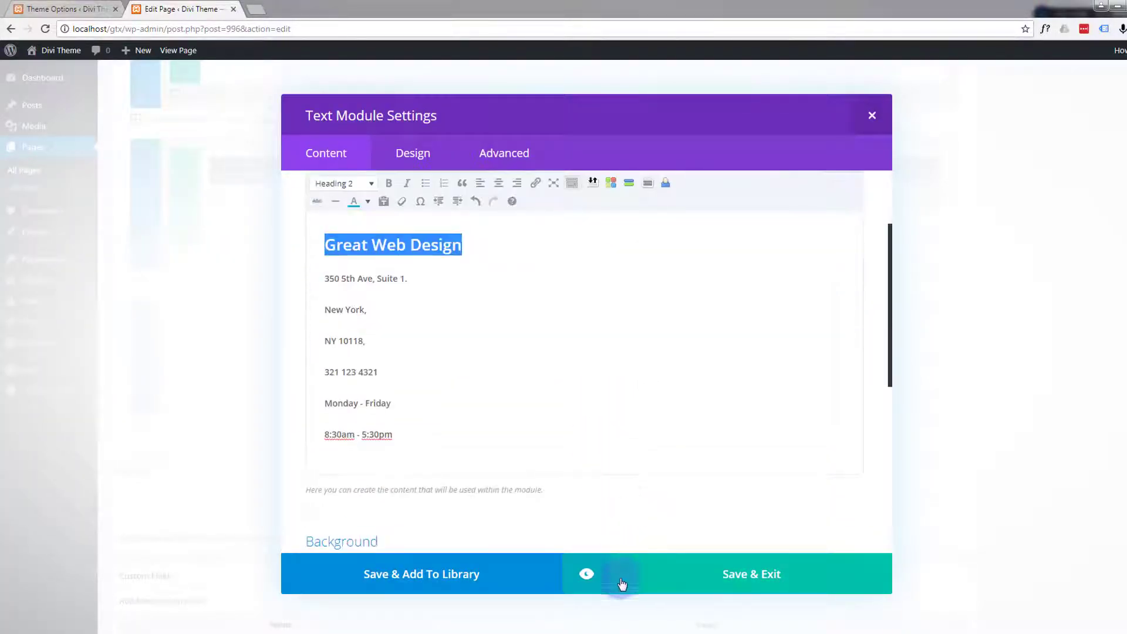
pyautogui.click(586, 574)
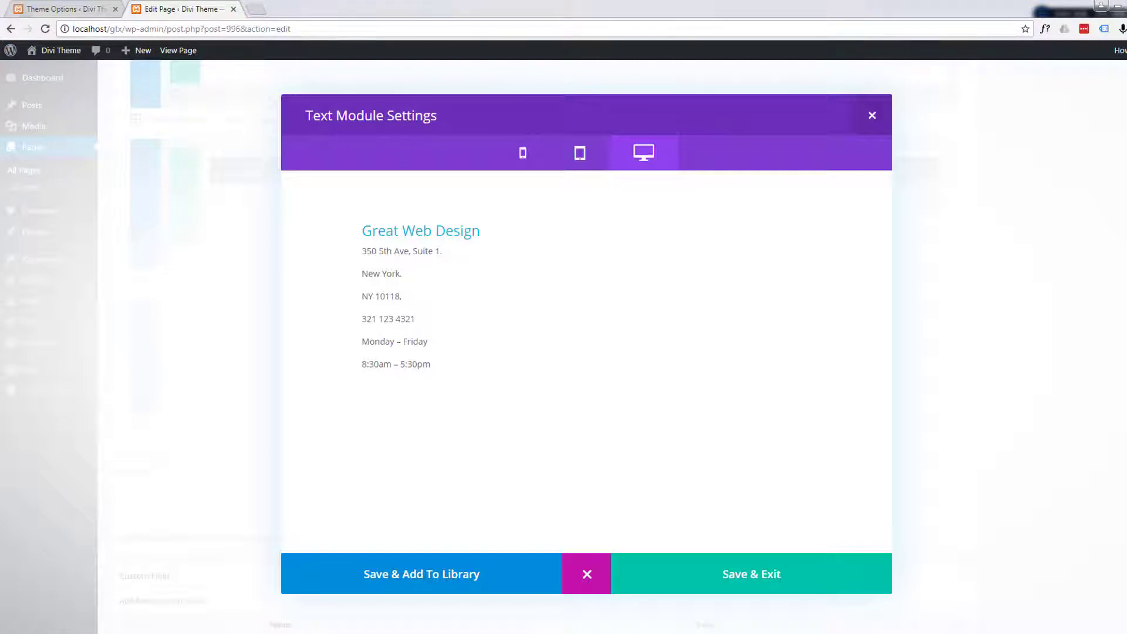
pyautogui.click(586, 574)
# - Add an empty line between the "Great Web Design" heading and the address, and save the previewed text module
pyautogui.click(472, 249)
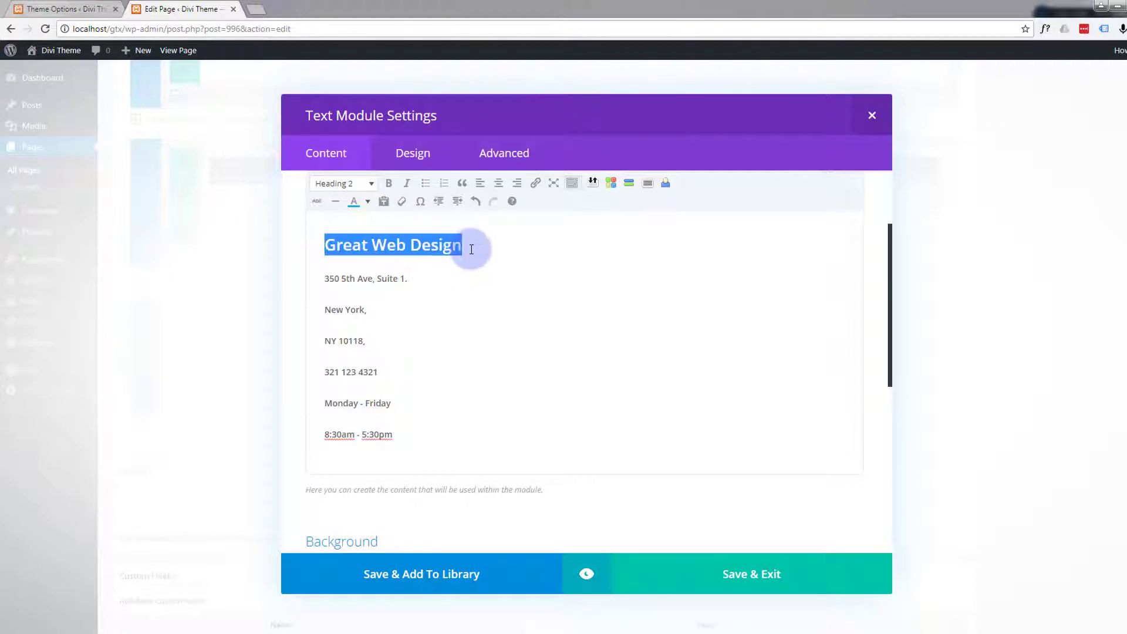
pyautogui.click(470, 249)
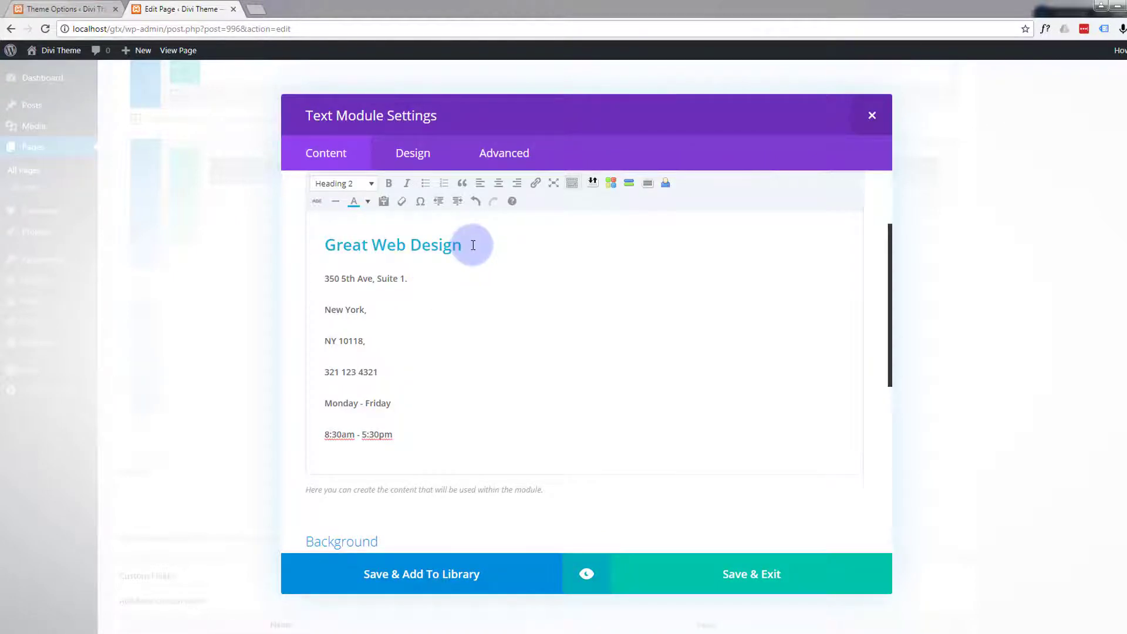
pyautogui.press('Return')
pyautogui.click(586, 574)
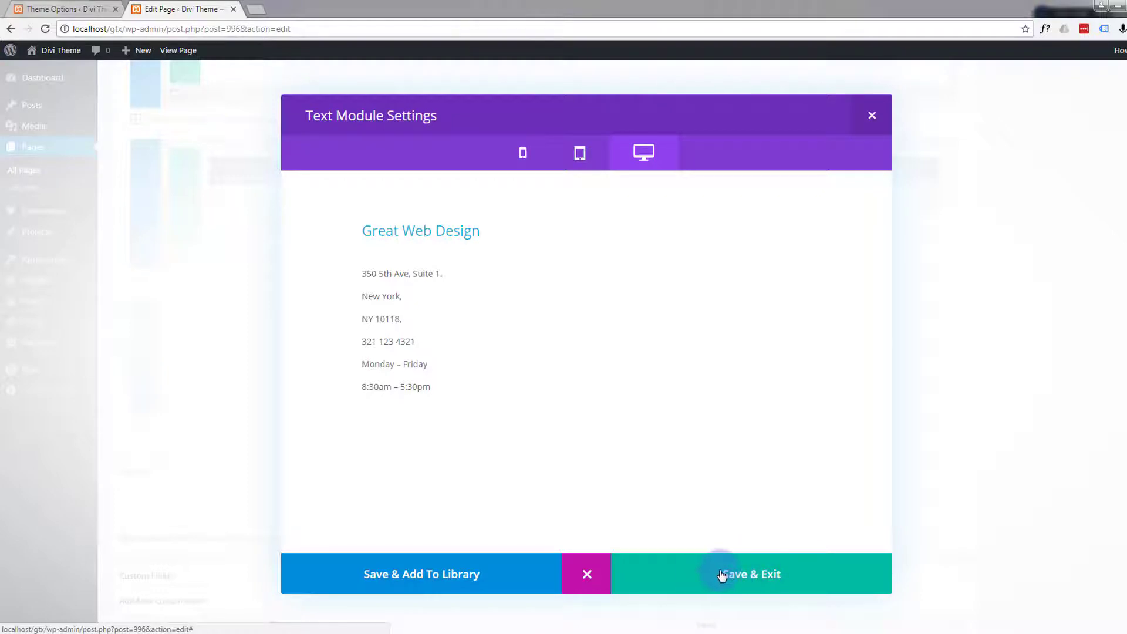
pyautogui.click(751, 578)
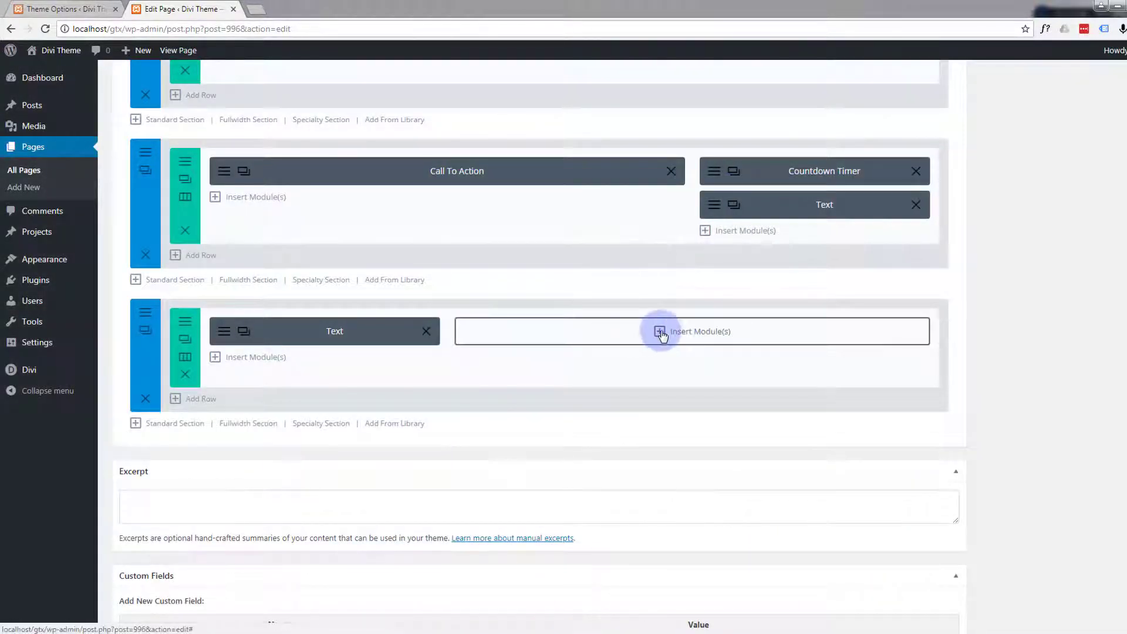
# - Insert a Contact Form module in the empty wide column beside the contact details text module
pyautogui.click(661, 332)
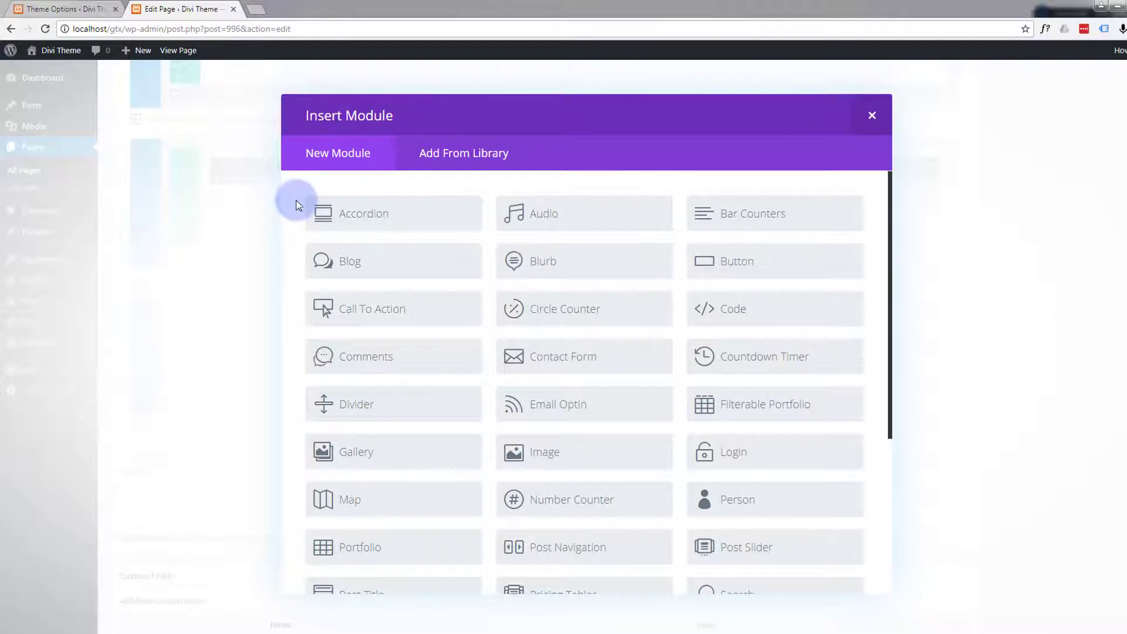
pyautogui.scroll(-2, 295, 199)
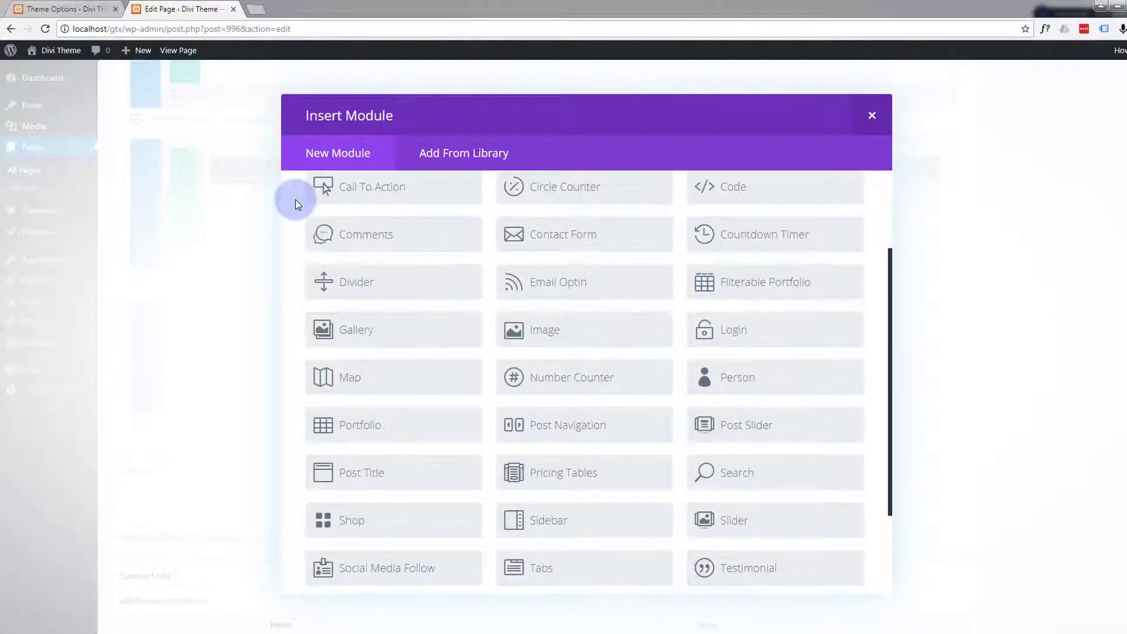
pyautogui.scroll(-1, 295, 199)
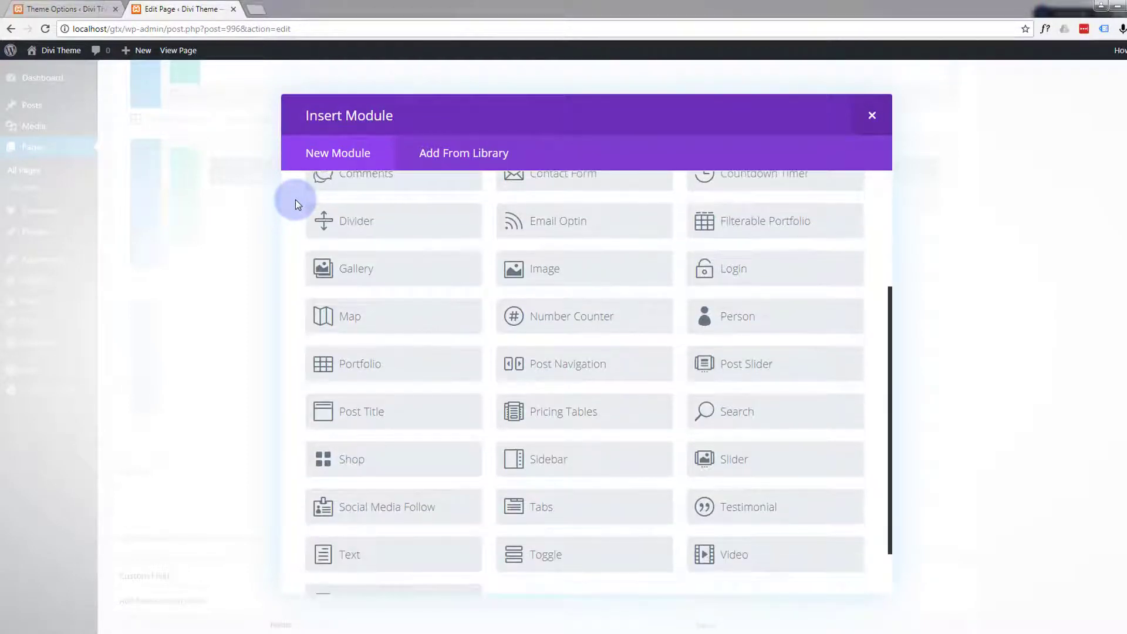
pyautogui.scroll(2, 295, 200)
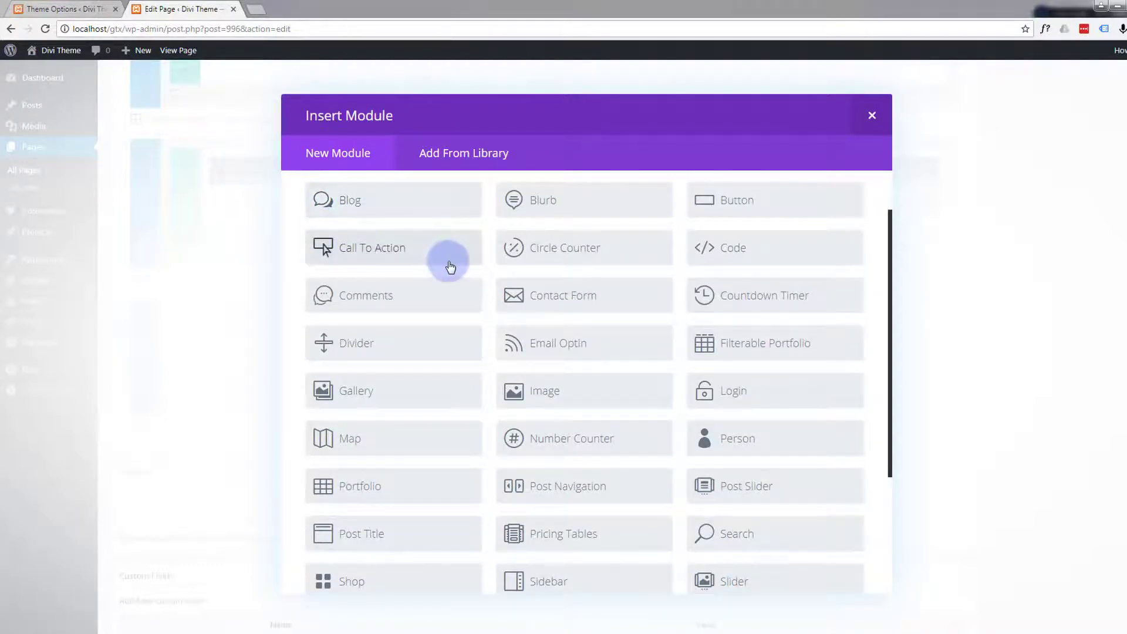
pyautogui.scroll(1, 449, 267)
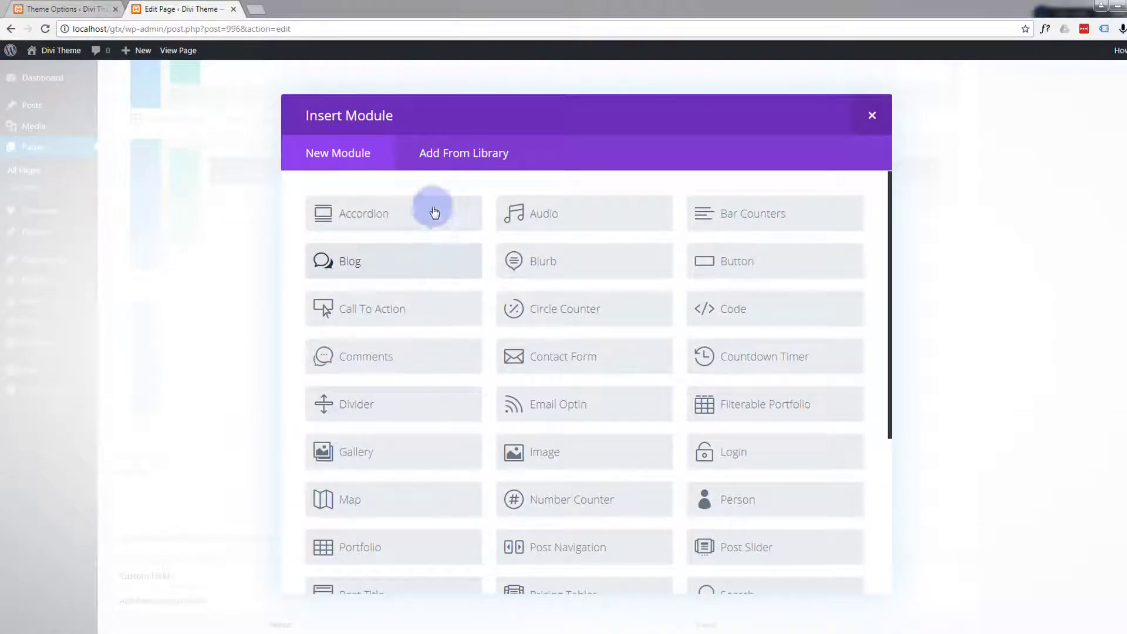
pyautogui.click(576, 368)
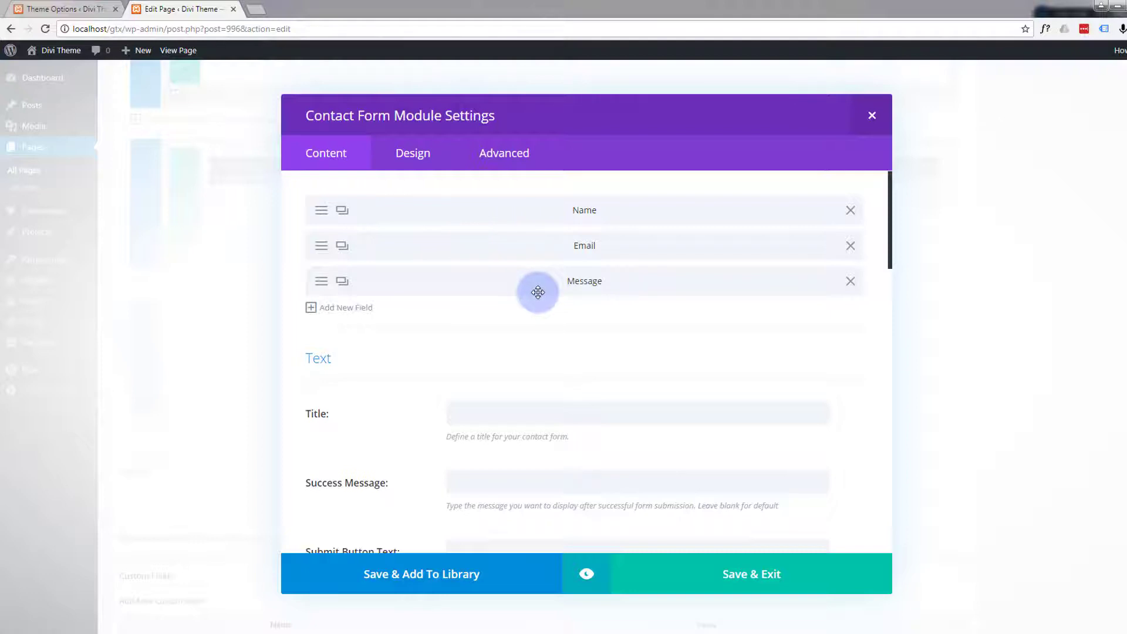
# - Set the contact form's title to "Reach Out"
pyautogui.click(472, 417)
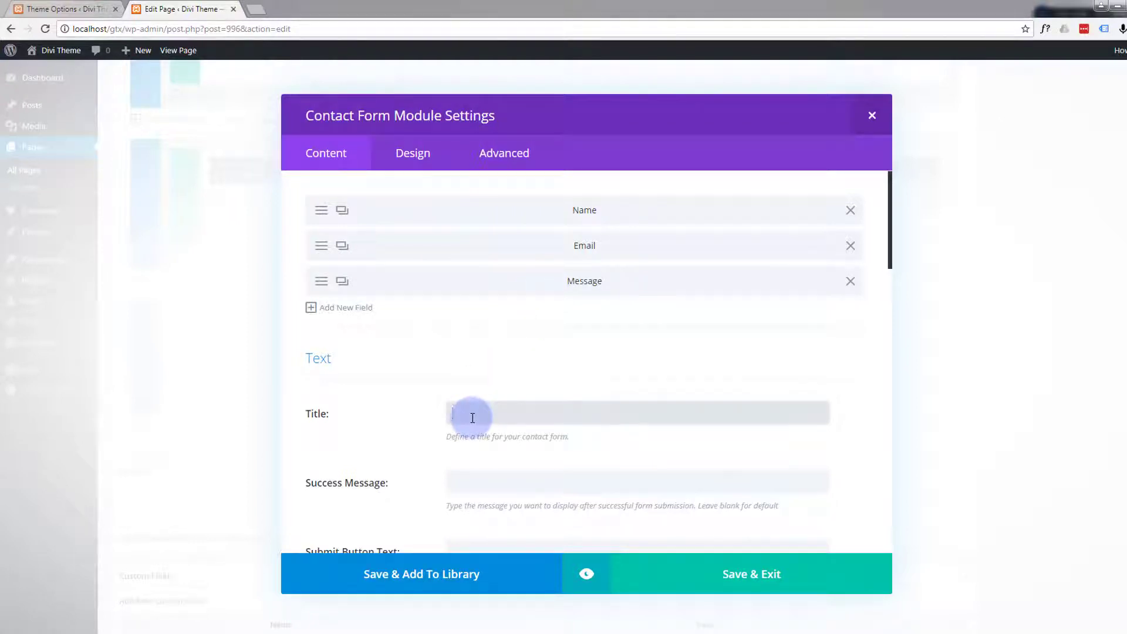
pyautogui.write('Reach Out')
# - Set the contact form's success message to "Thank You Your Message Has Been Sent!"
pyautogui.scroll(-1, 517, 388)
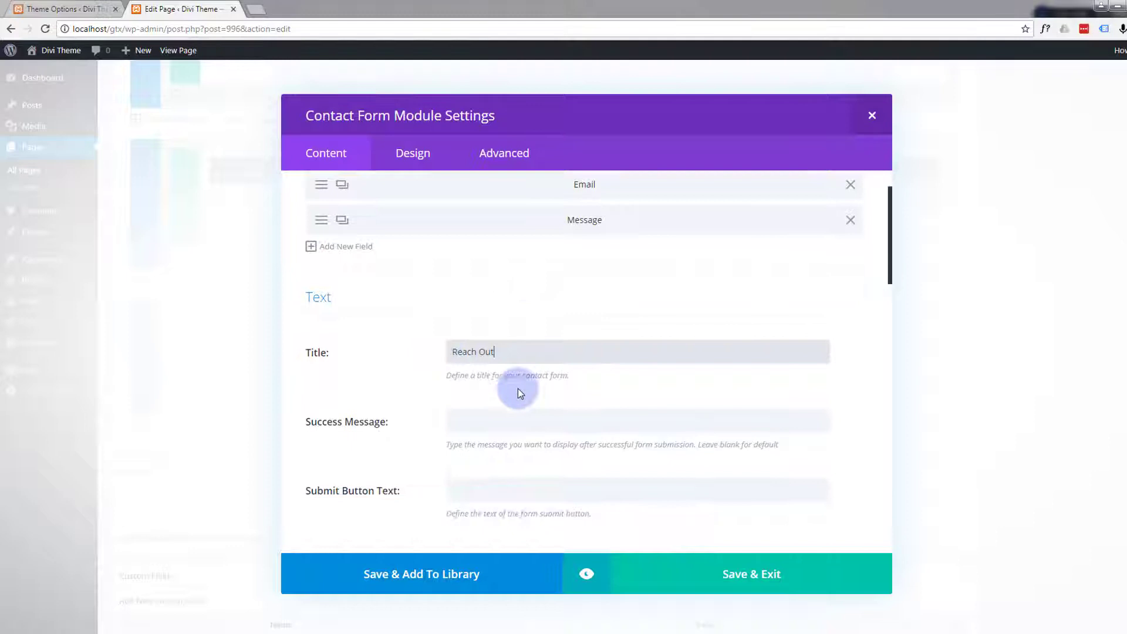
pyautogui.click(475, 423)
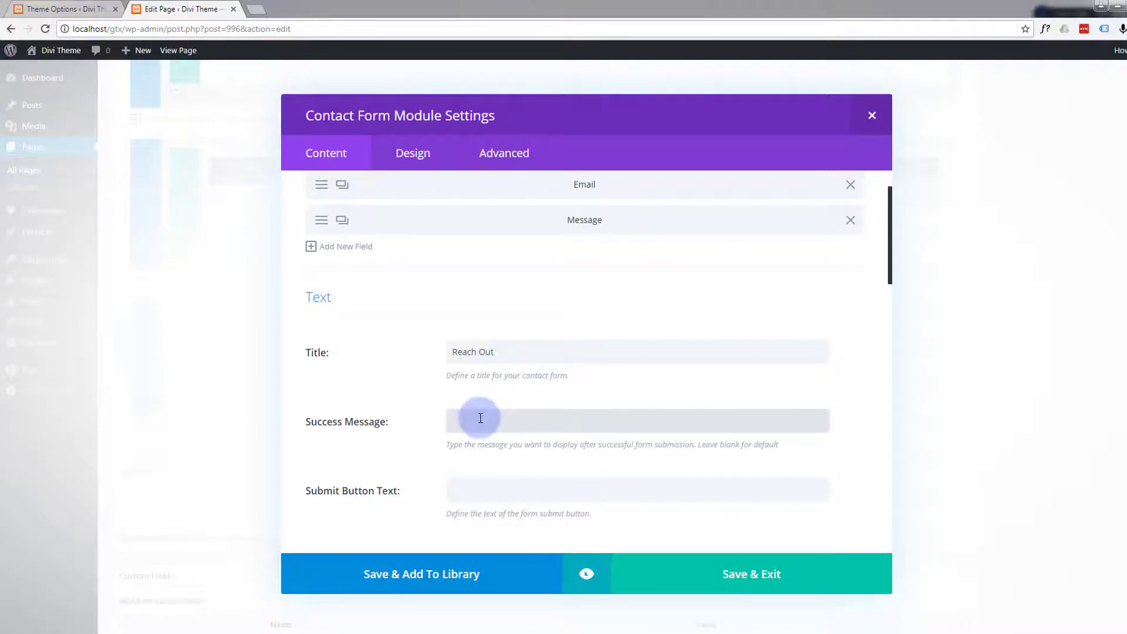
pyautogui.write('Thank You Your Message Has Been Sent!')
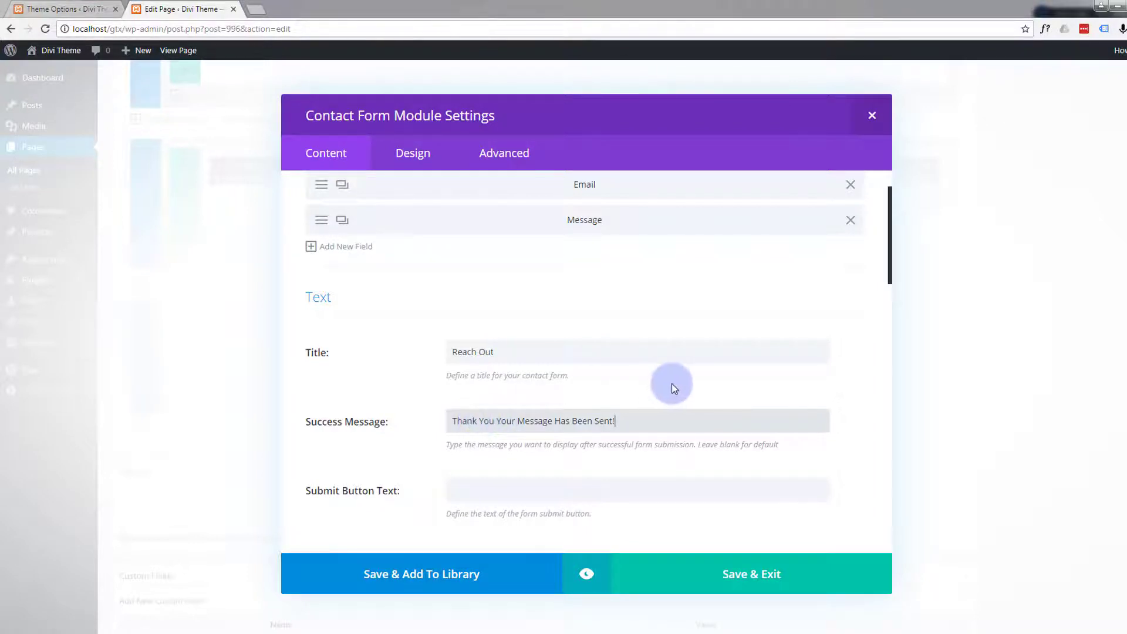
# - Set the contact form's submit button text to "Submit"
pyautogui.scroll(-2, 655, 396)
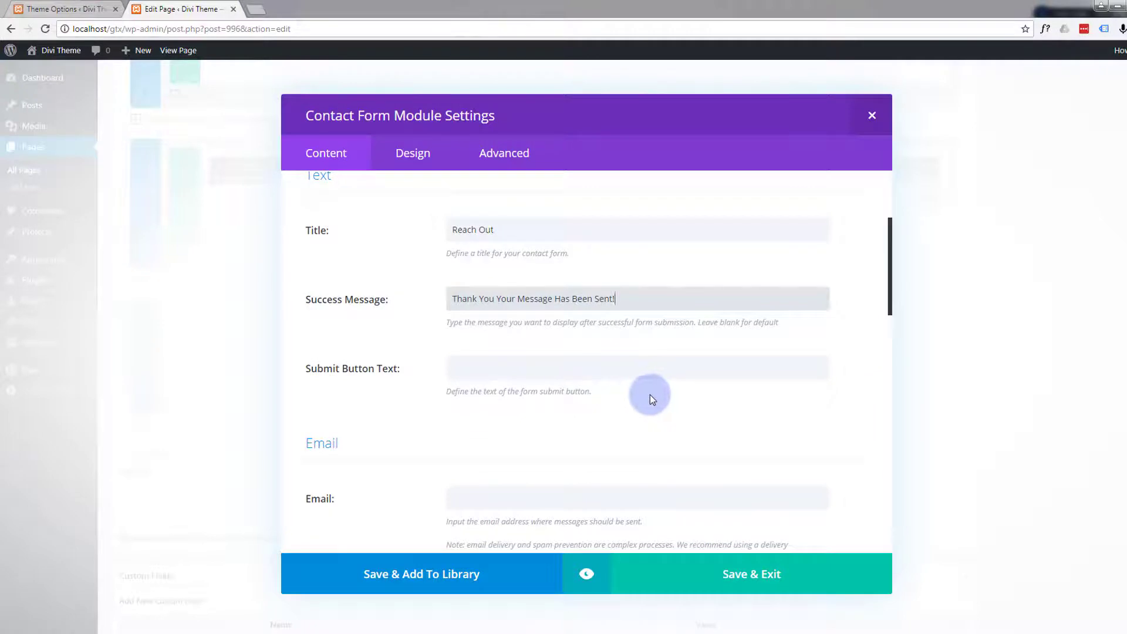
pyautogui.click(463, 359)
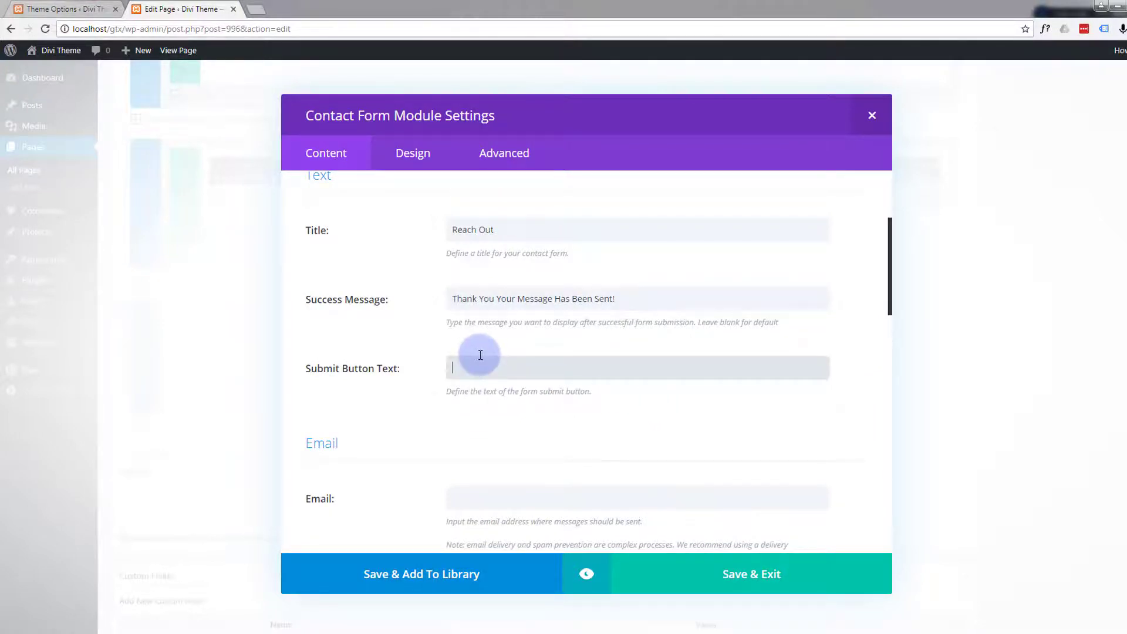
pyautogui.write('Submit')
# - Enter the recipient email address to which the contact form's messages should be sent
pyautogui.scroll(-1, 490, 392)
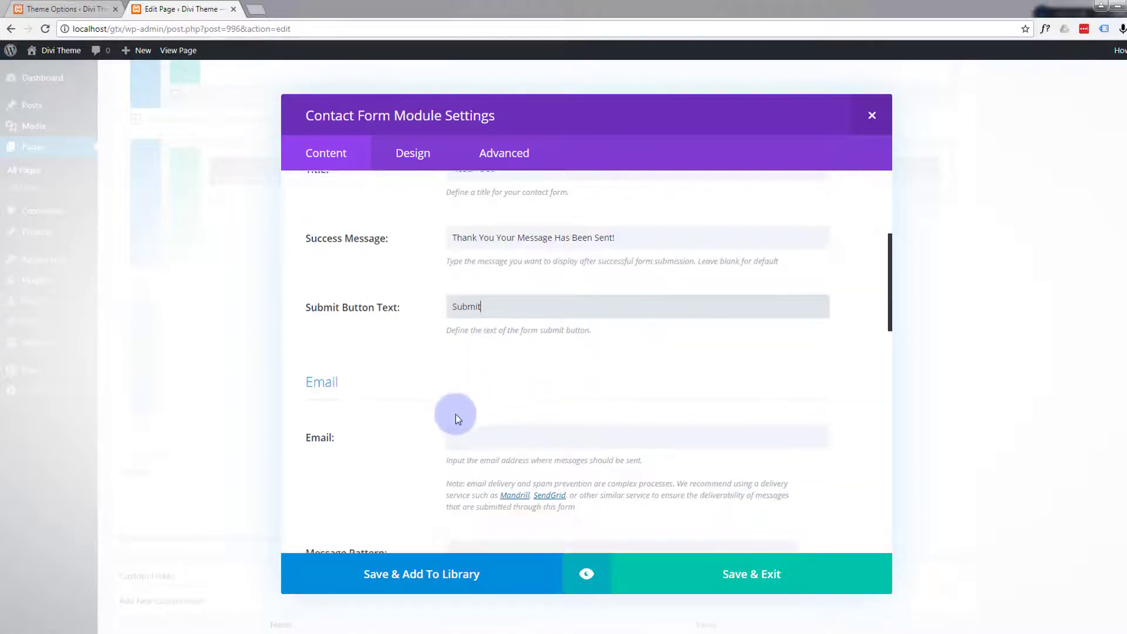
pyautogui.scroll(-2, 428, 383)
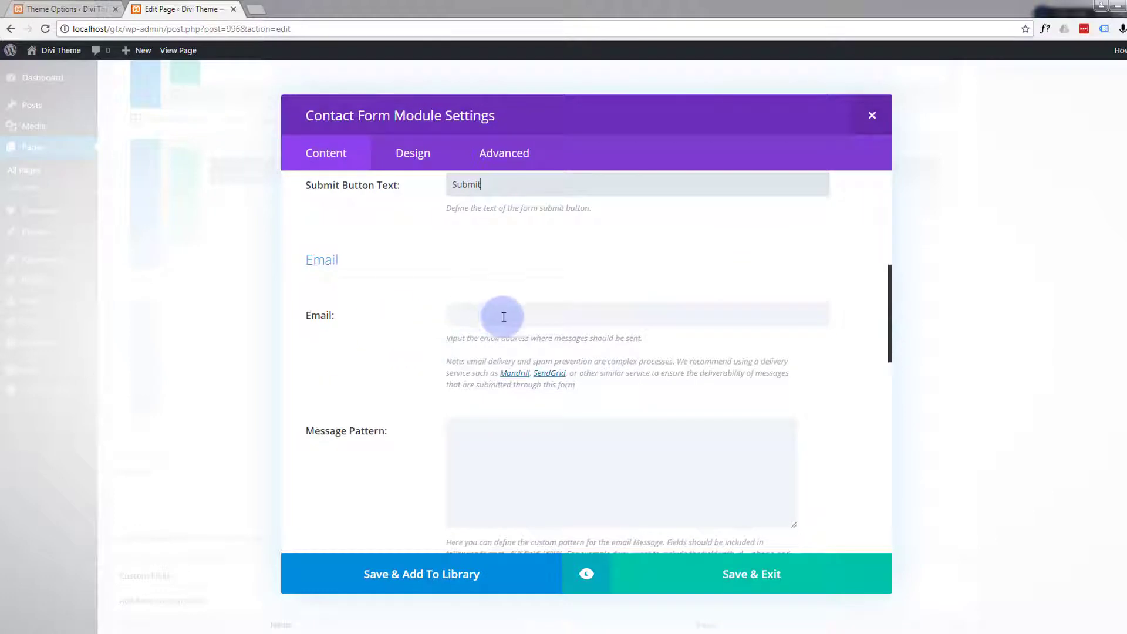
pyautogui.click(485, 317)
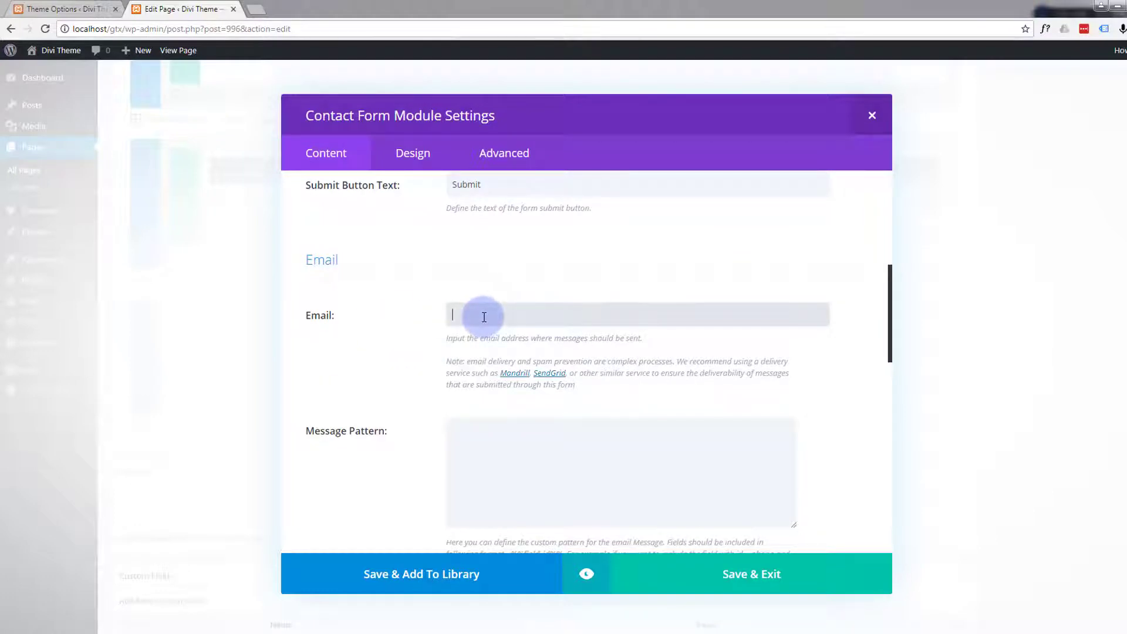
pyautogui.write('me@myemail.com')
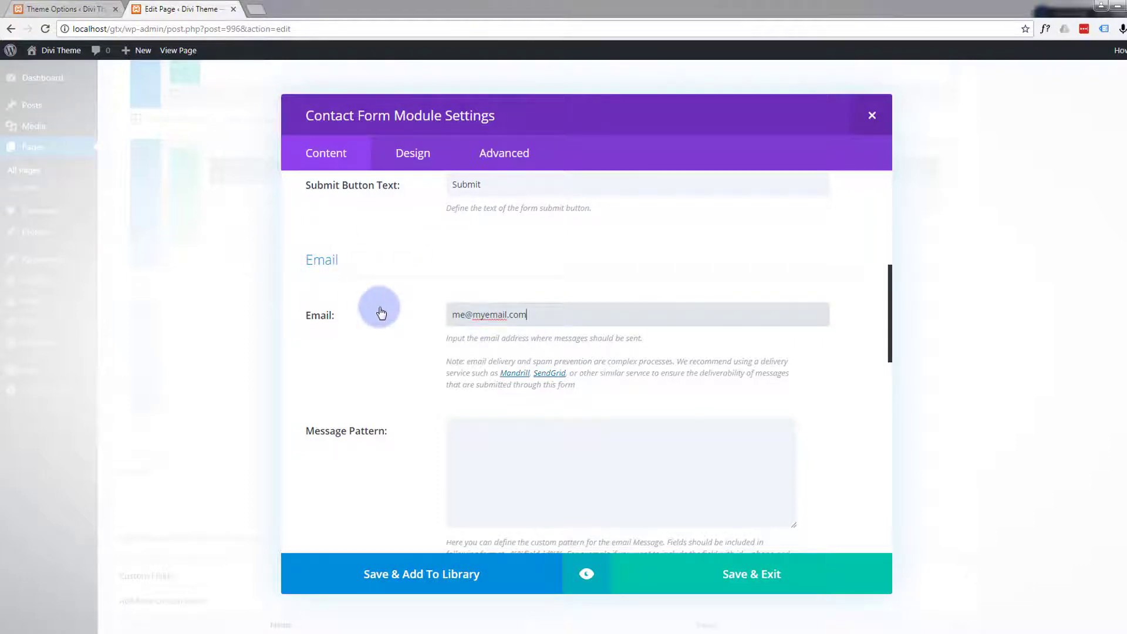
# - Leave the message pattern blank and turn off the captcha display for the contact form
pyautogui.scroll(-2, 380, 312)
pyautogui.scroll(-2, 387, 306)
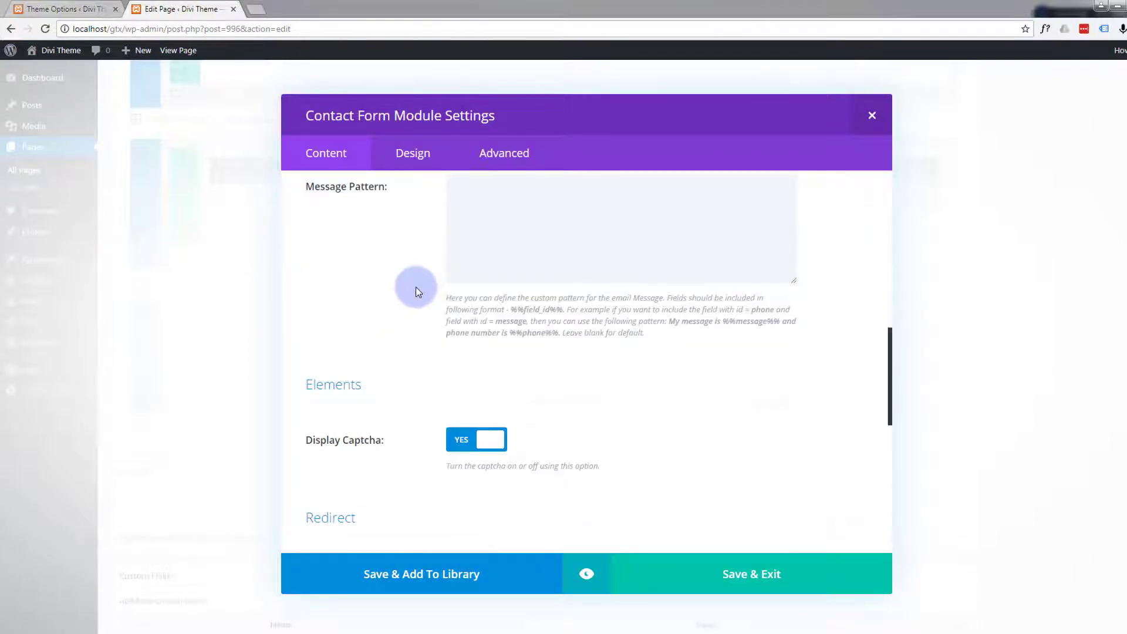
pyautogui.scroll(2, 415, 288)
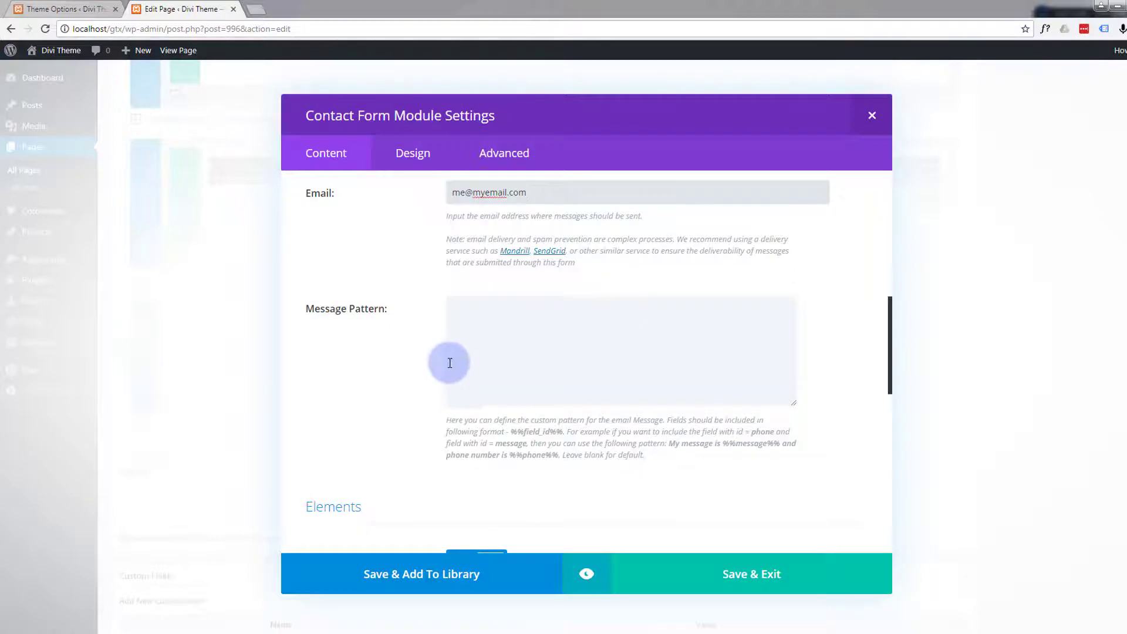
pyautogui.scroll(-3, 428, 359)
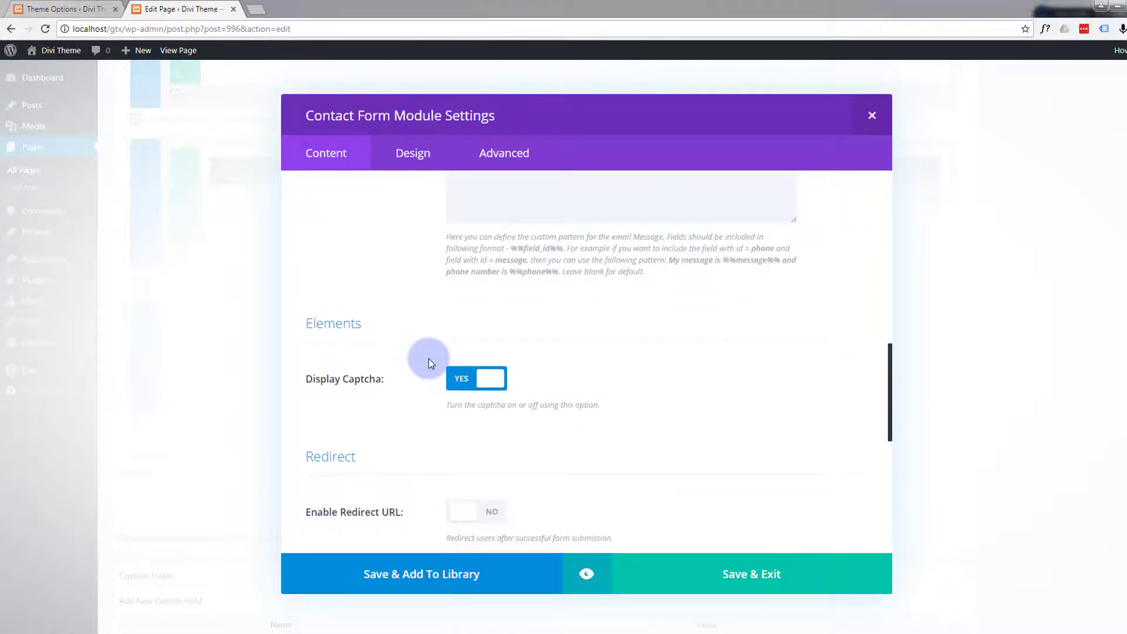
pyautogui.scroll(-1, 428, 361)
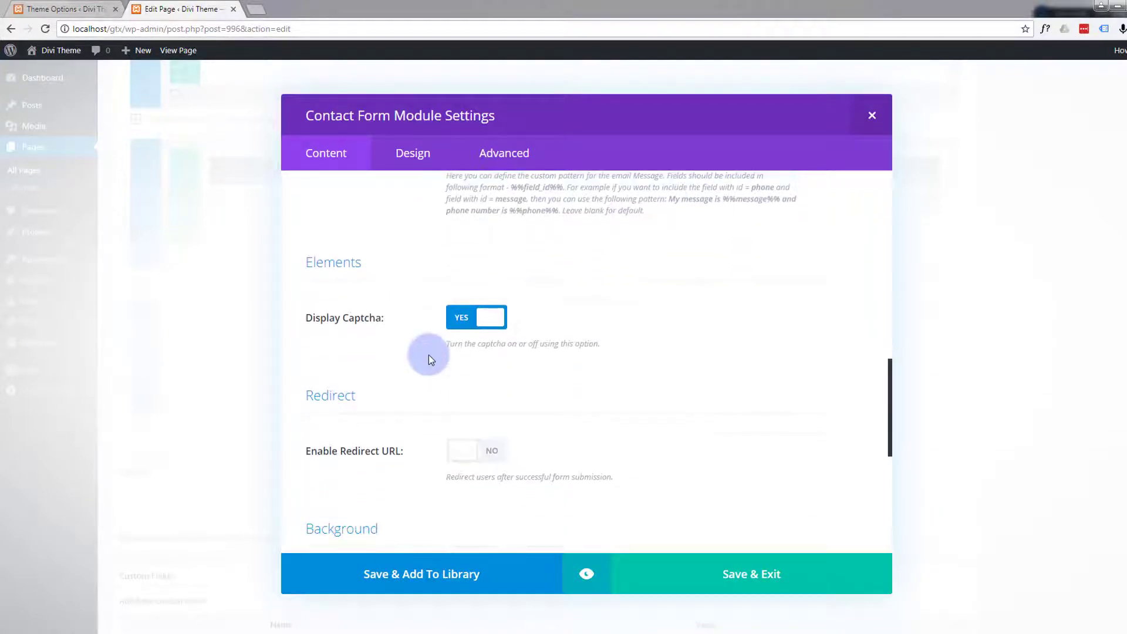
pyautogui.click(486, 321)
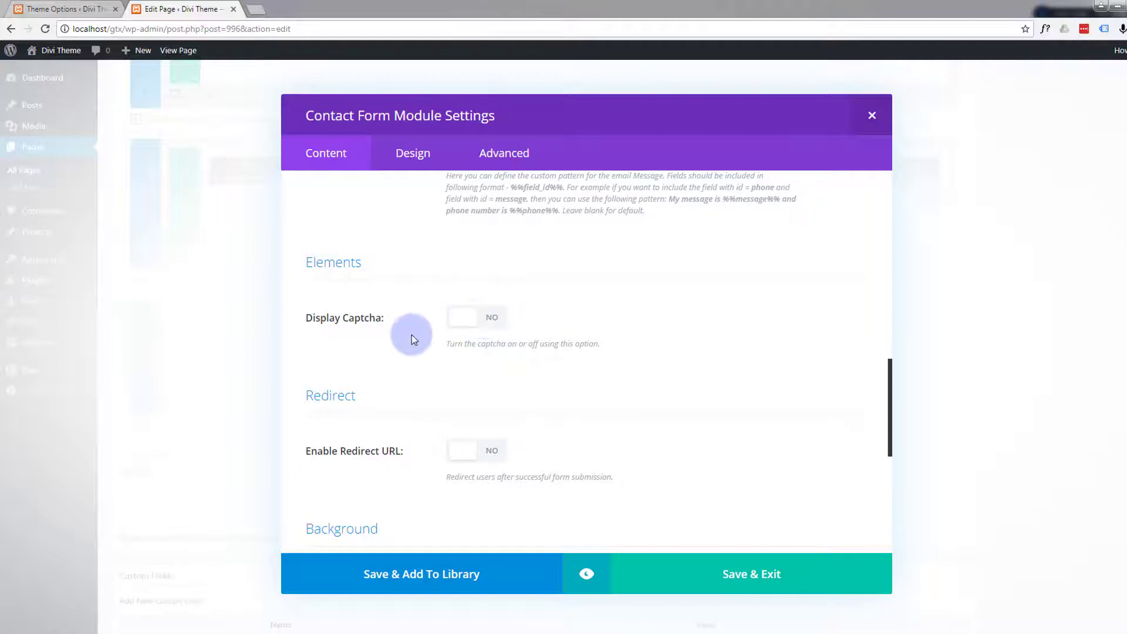
pyautogui.scroll(-1, 411, 335)
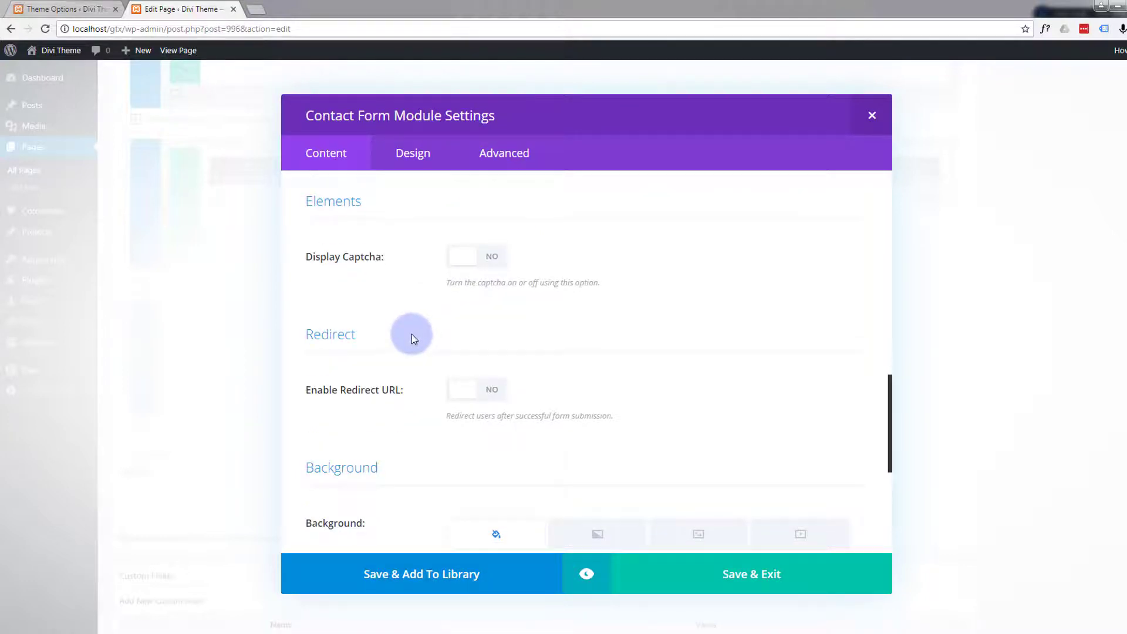
pyautogui.scroll(-2, 411, 334)
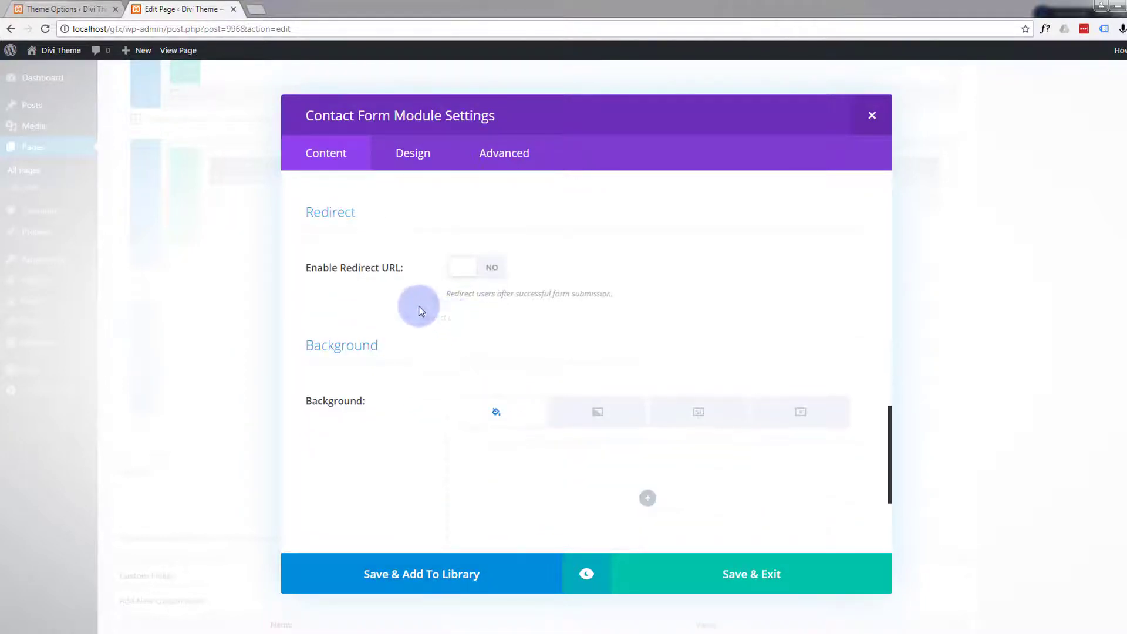
pyautogui.click(494, 270)
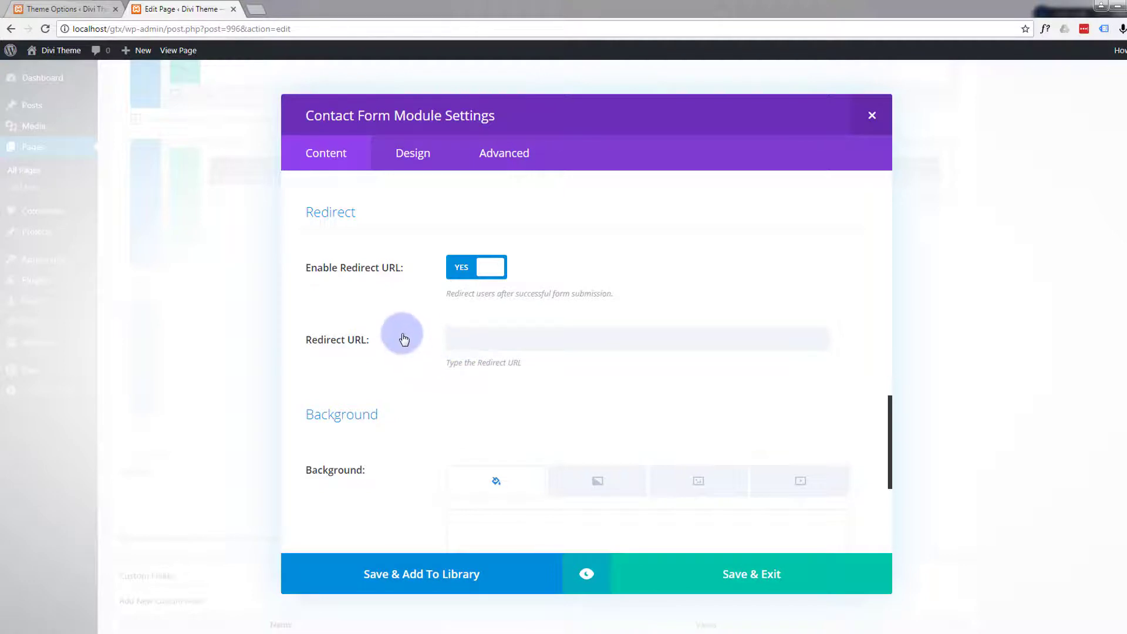
pyautogui.scroll(-2, 404, 339)
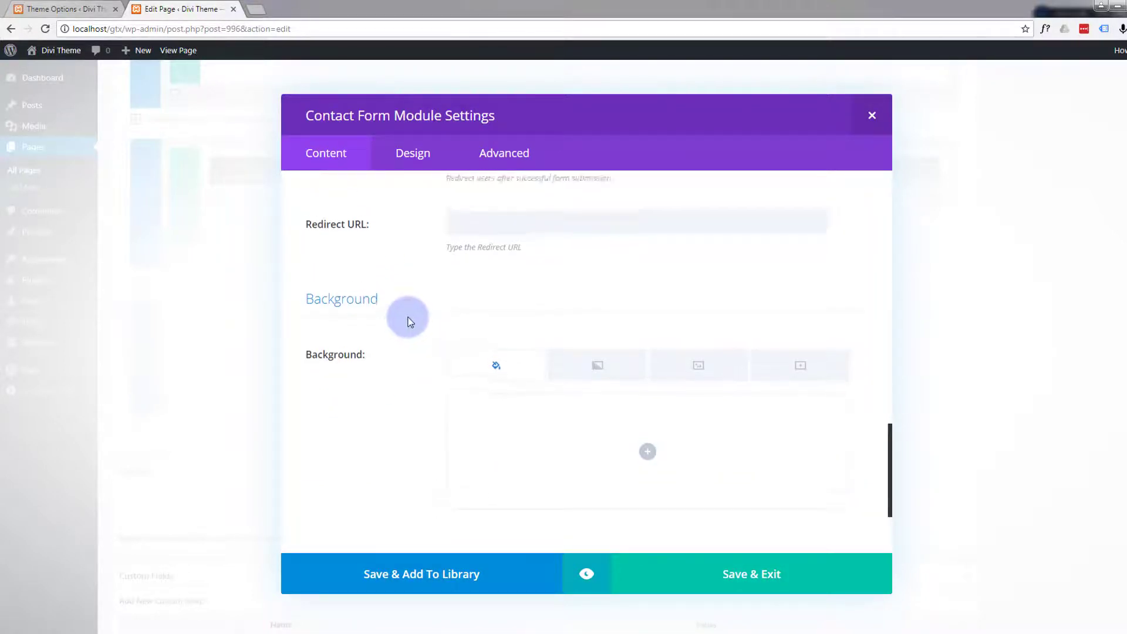
pyautogui.scroll(2, 409, 322)
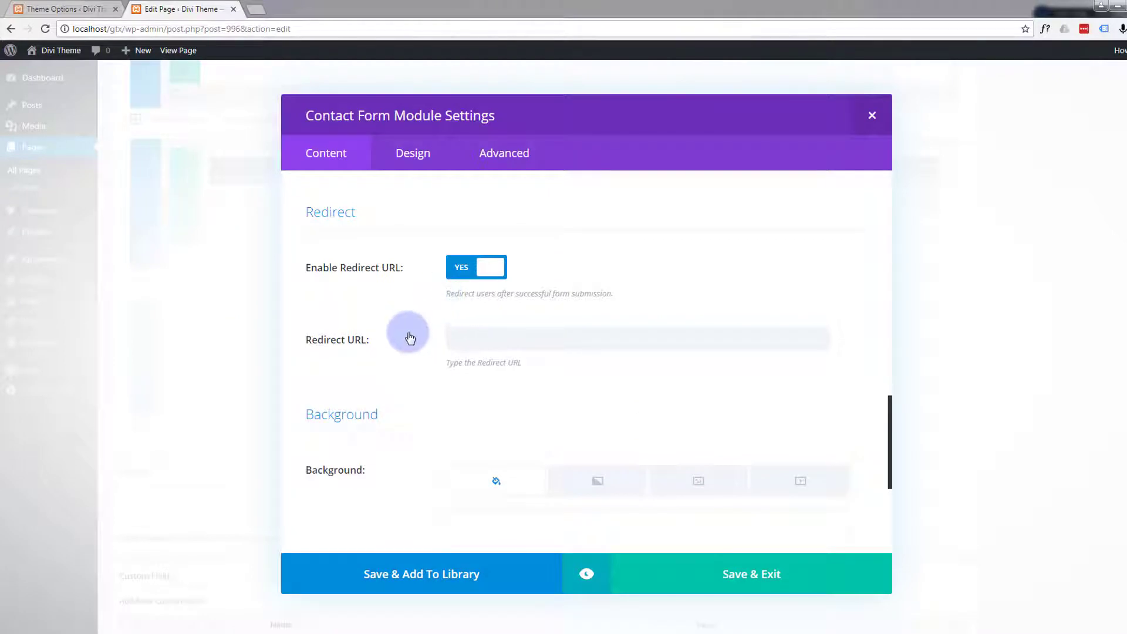
pyautogui.scroll(-1, 409, 336)
pyautogui.click(469, 211)
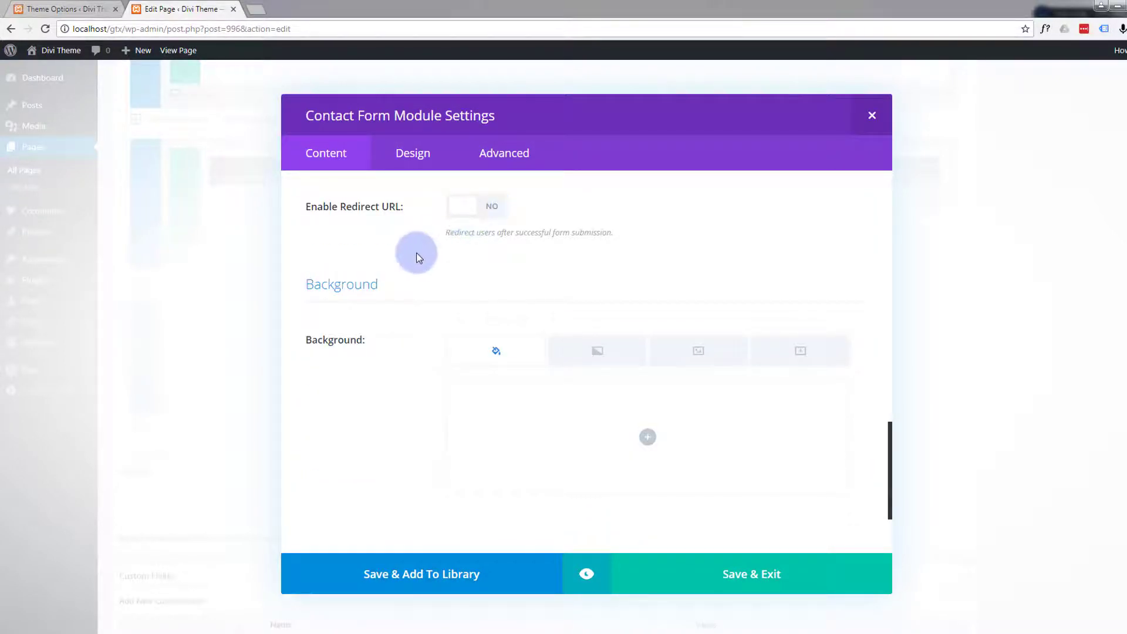
# - Preview the contact form in desktop view beside the contact details, and return to its settings
pyautogui.scroll(-2, 422, 251)
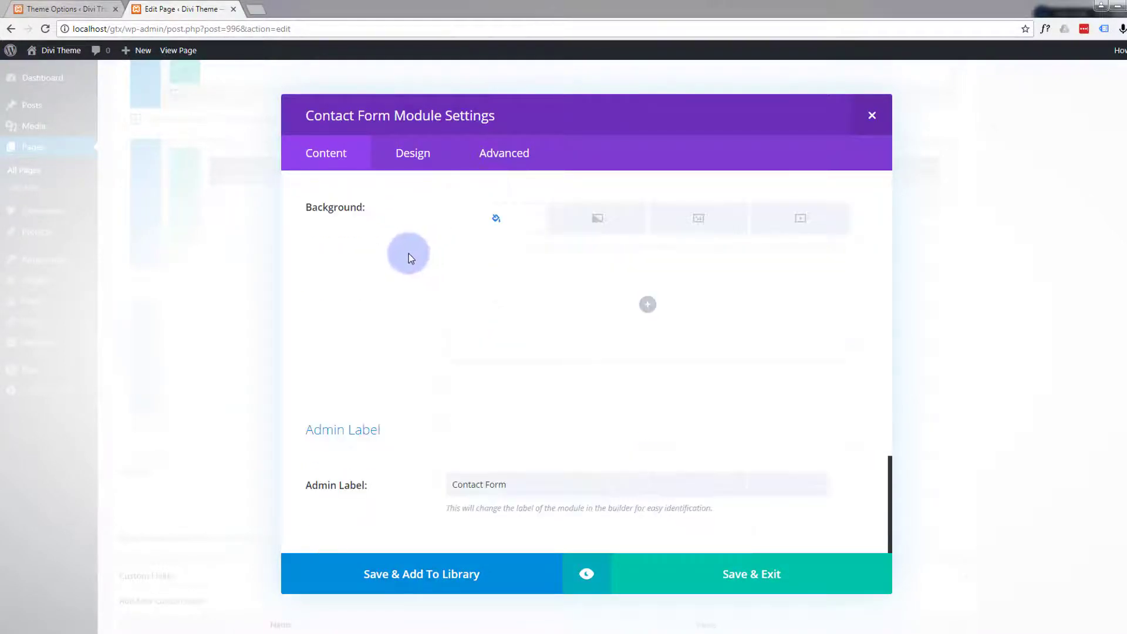
pyautogui.scroll(6, 407, 254)
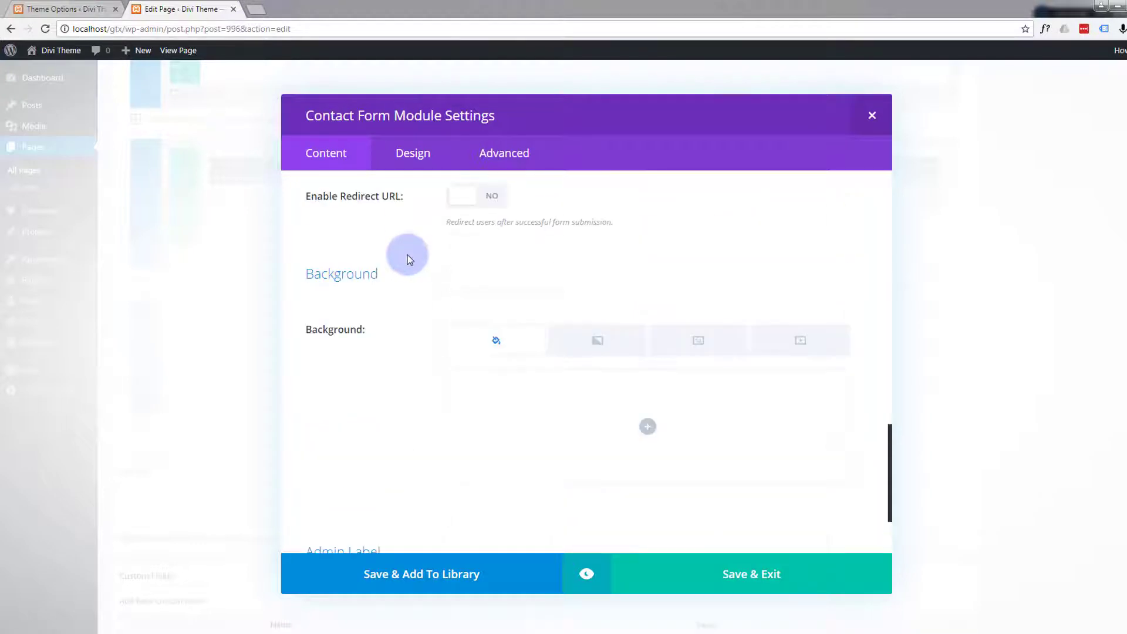
pyautogui.scroll(1, 409, 260)
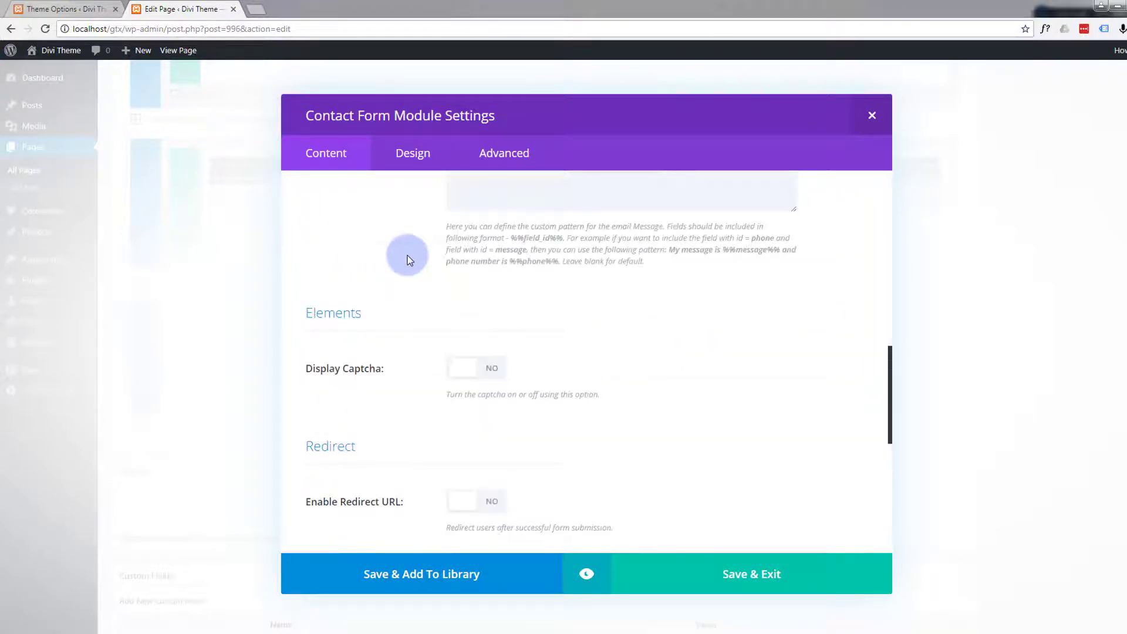
pyautogui.scroll(8, 409, 260)
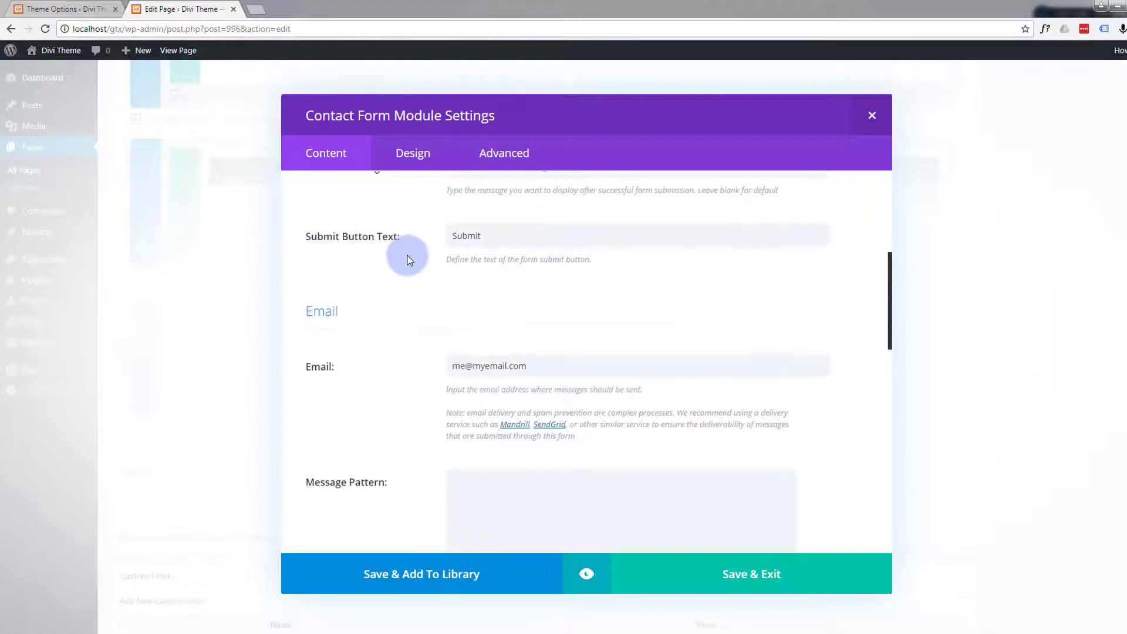
pyautogui.scroll(3, 409, 260)
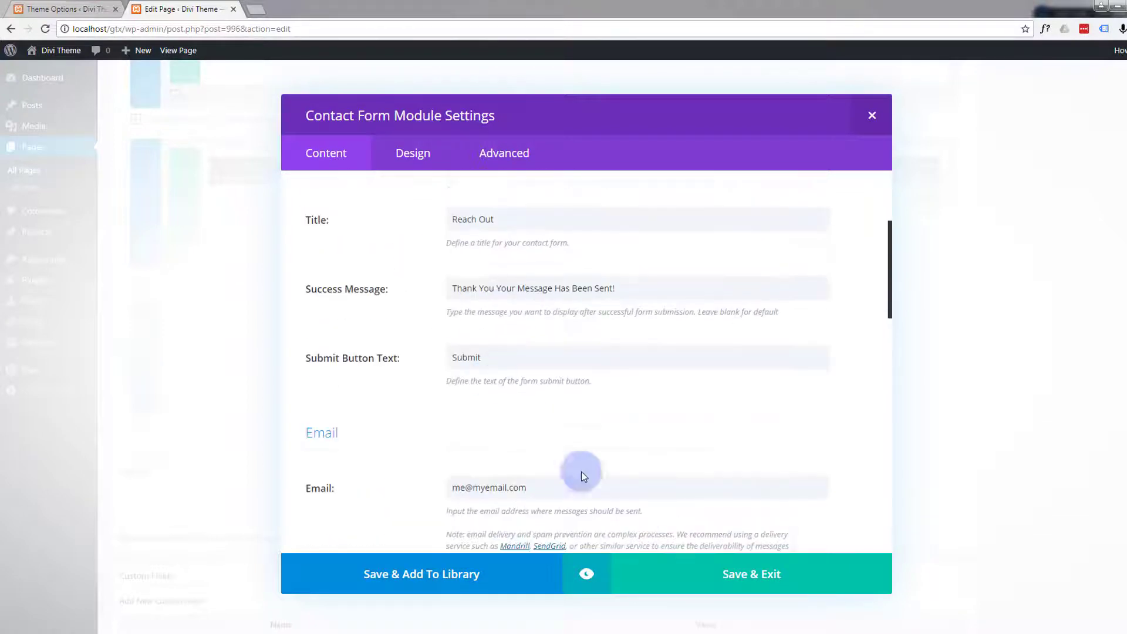
pyautogui.click(586, 575)
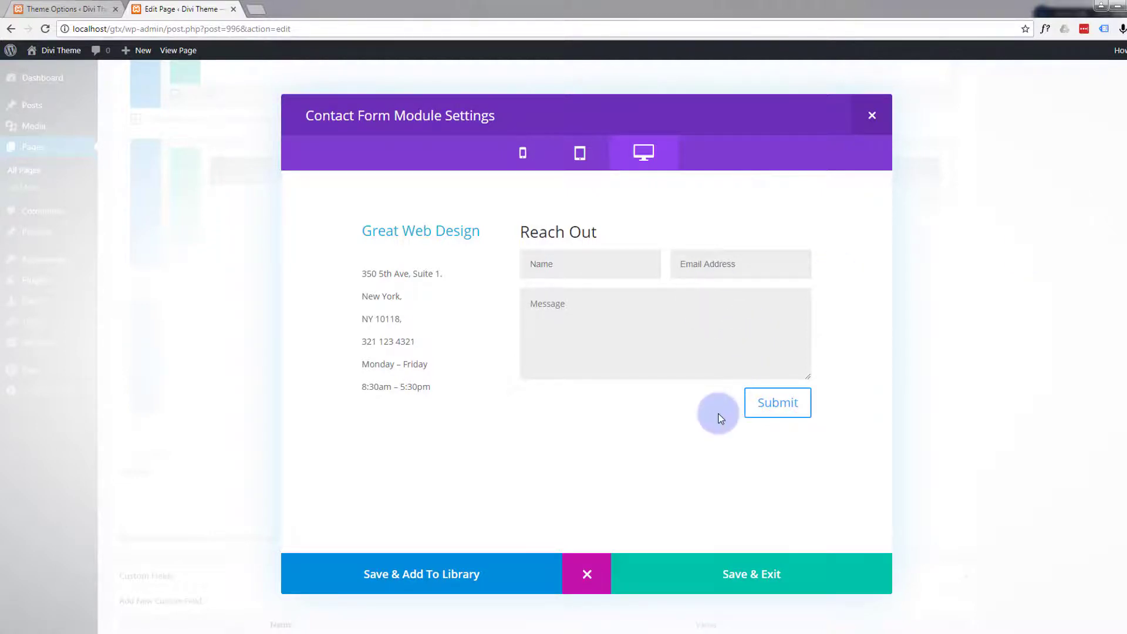
pyautogui.click(588, 578)
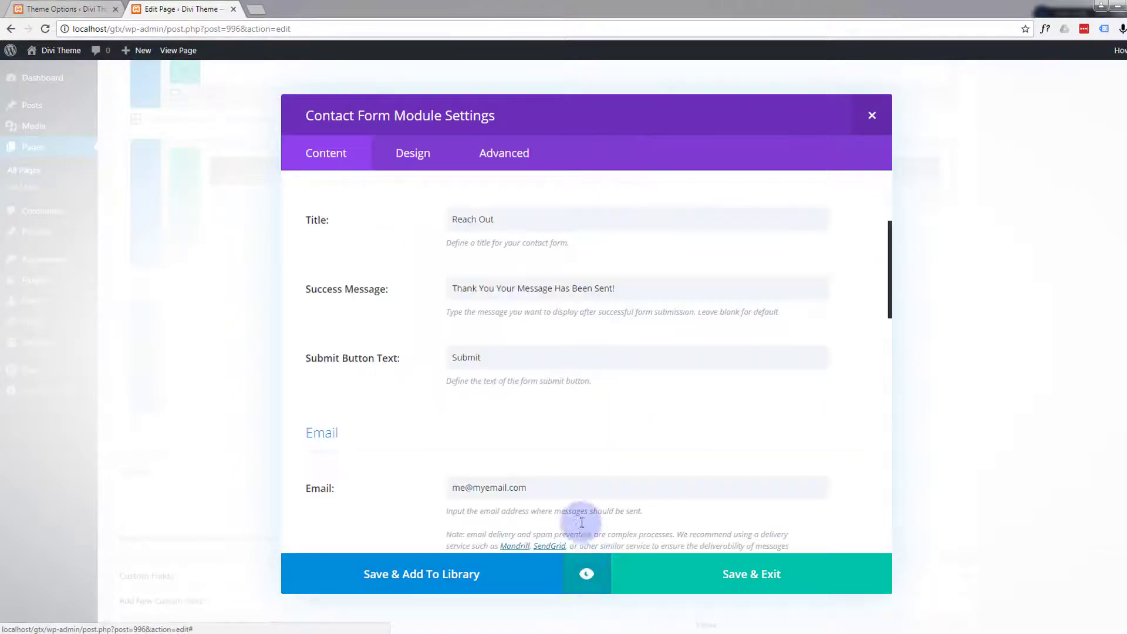
# - Turn on the captcha display for the contact form
pyautogui.scroll(4, 424, 368)
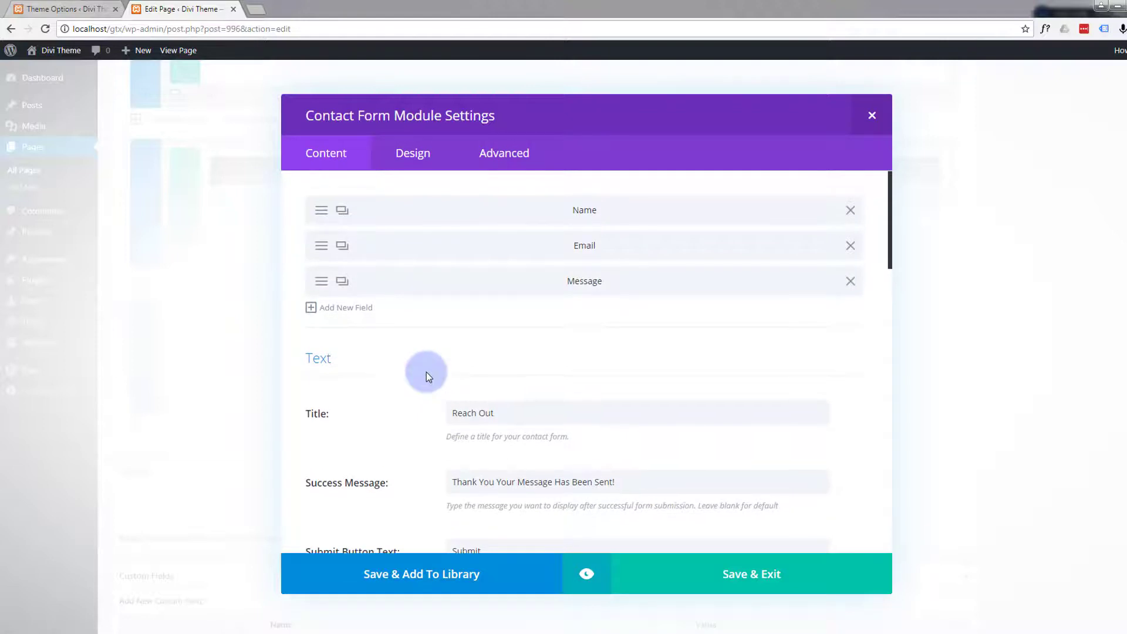
pyautogui.scroll(-12, 426, 371)
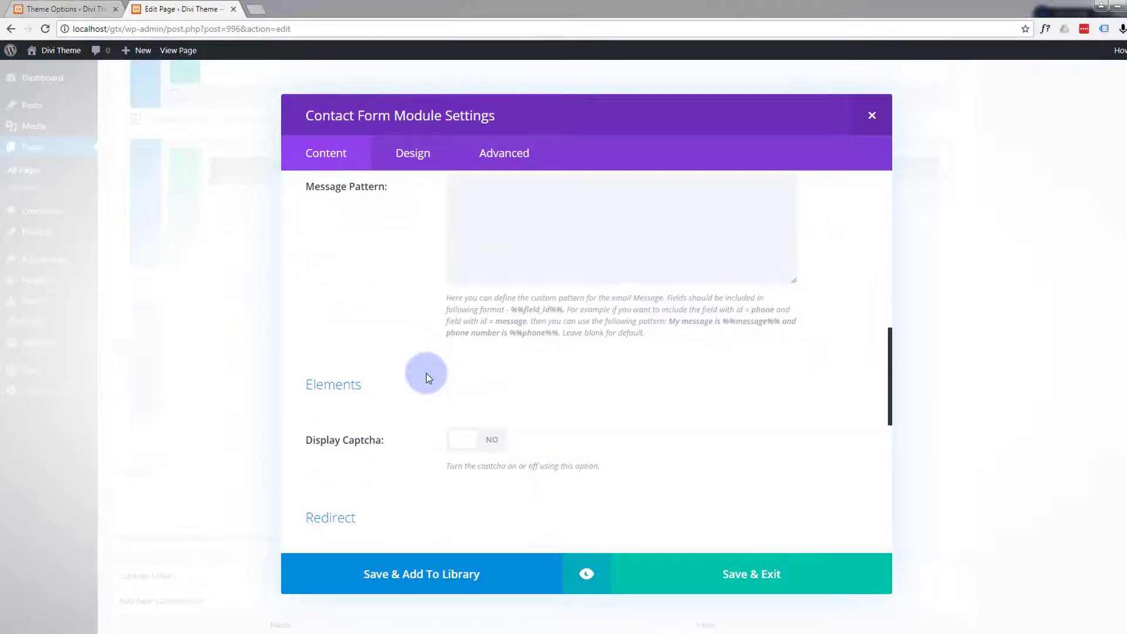
pyautogui.click(478, 318)
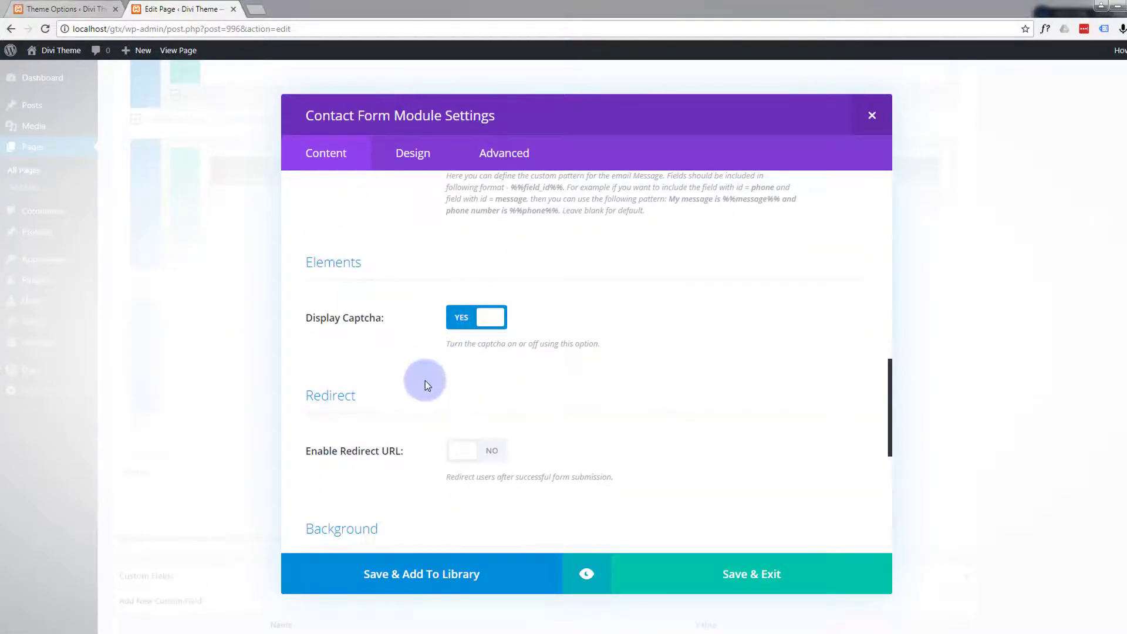
pyautogui.scroll(2, 425, 379)
pyautogui.scroll(10, 424, 379)
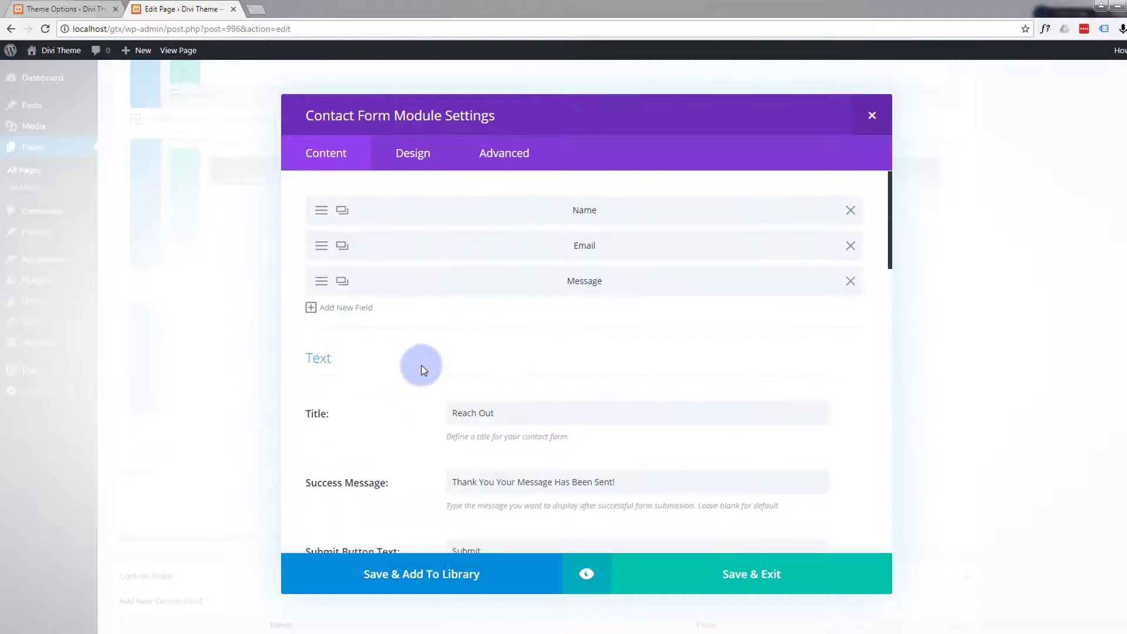
# - Set the contact form's text orientation to left in its design settings
pyautogui.click(413, 153)
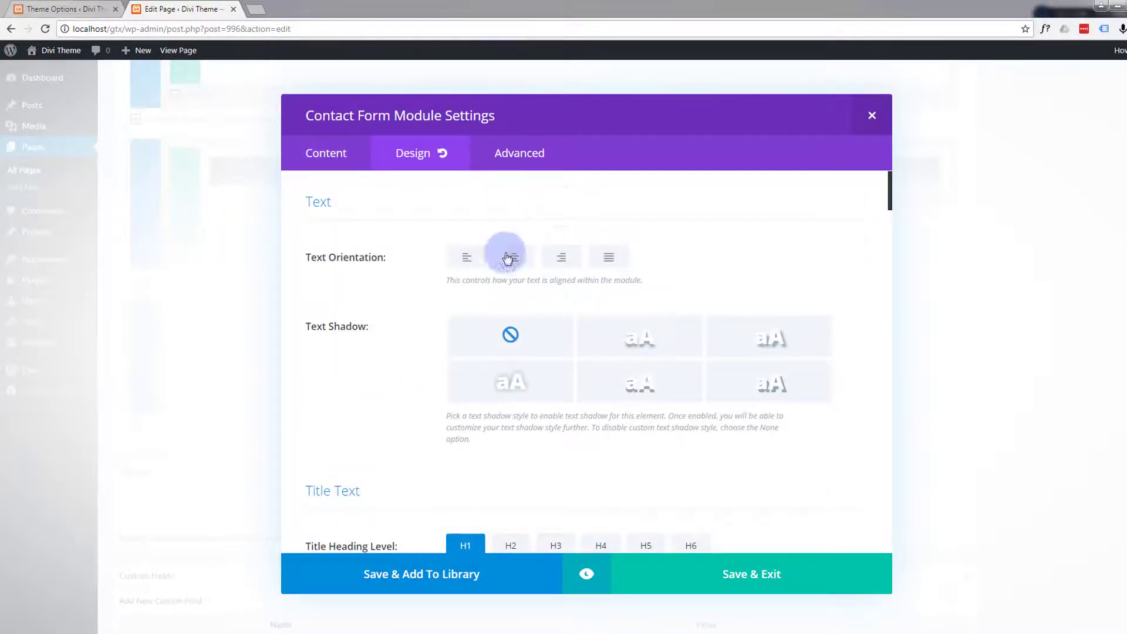
pyautogui.click(465, 258)
pyautogui.scroll(-2, 441, 277)
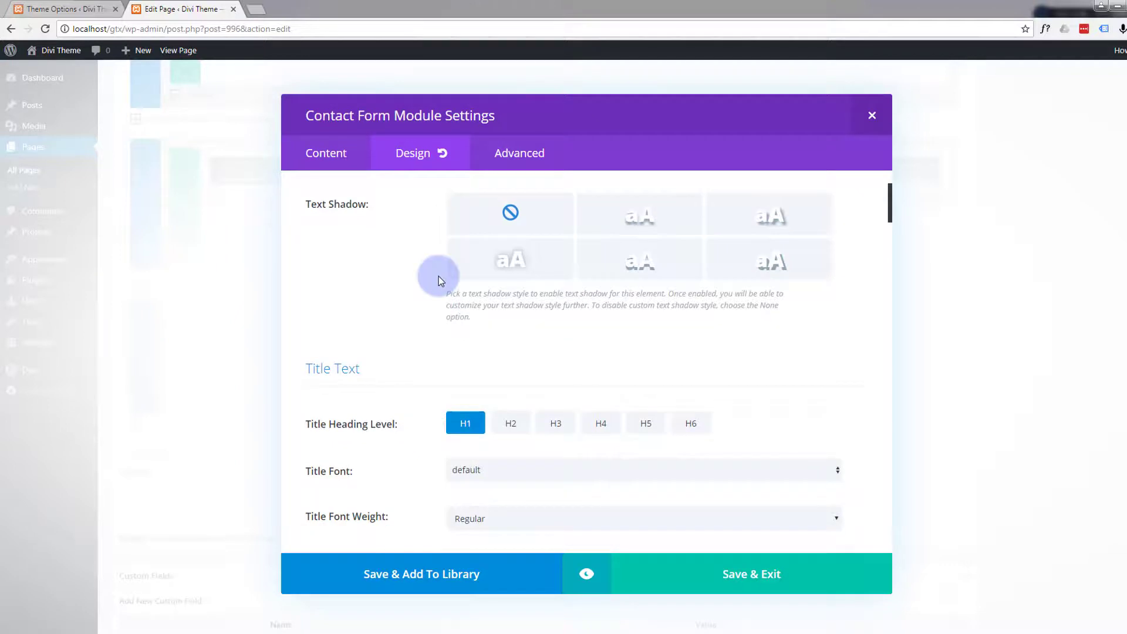
# - Keep the contact form's title at heading level H1 and set its title text color to #12b1d6
pyautogui.scroll(-2, 429, 297)
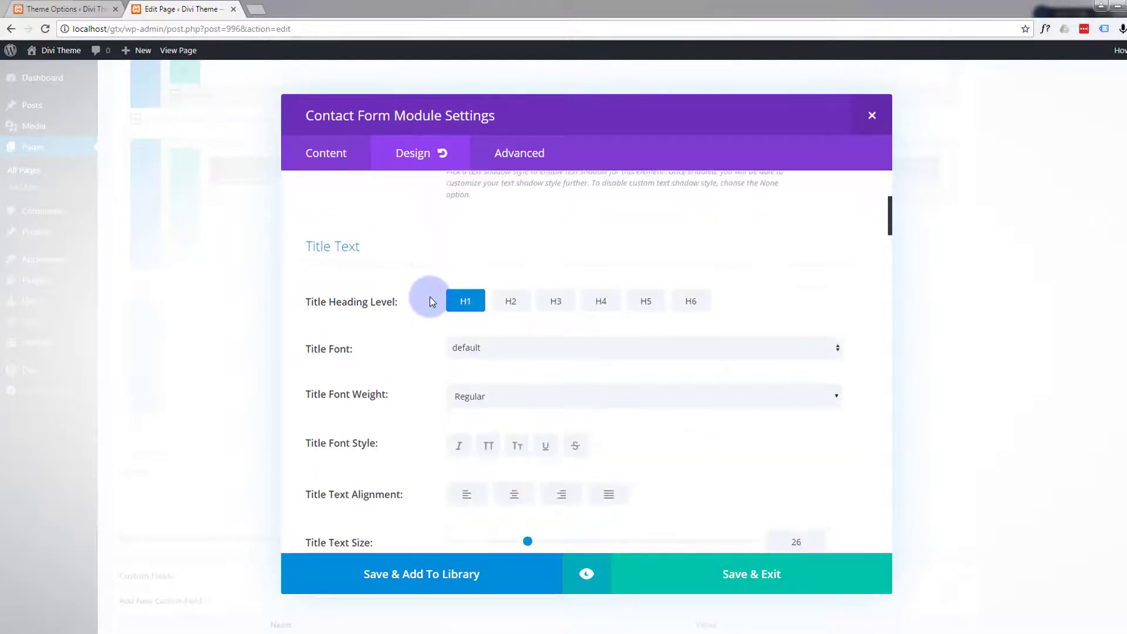
pyautogui.scroll(-1, 430, 296)
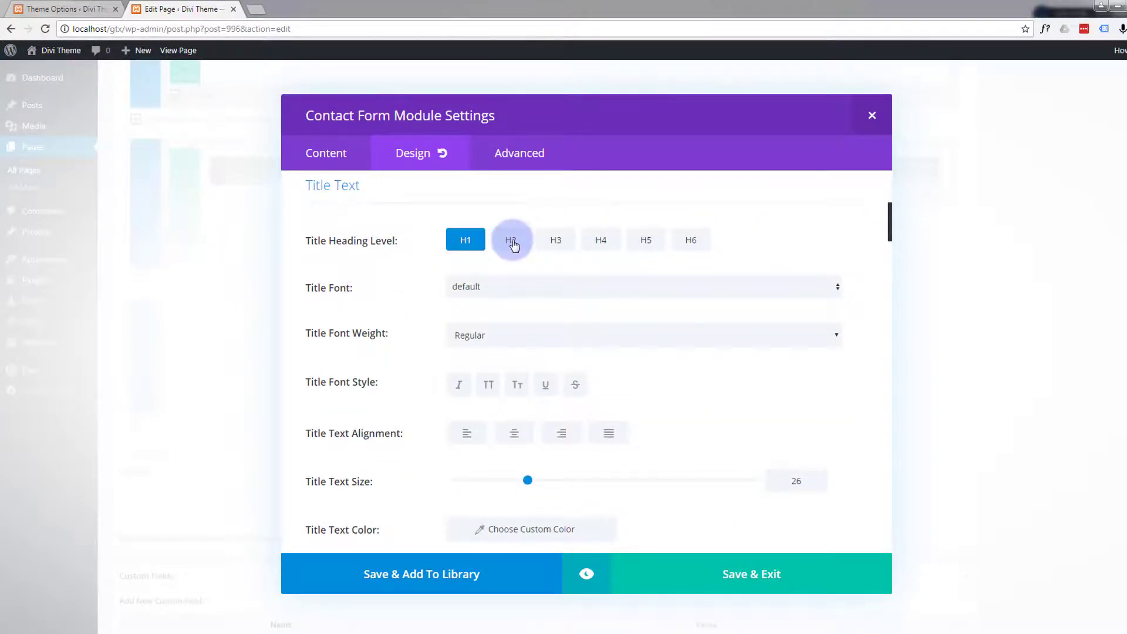
pyautogui.scroll(1, 424, 276)
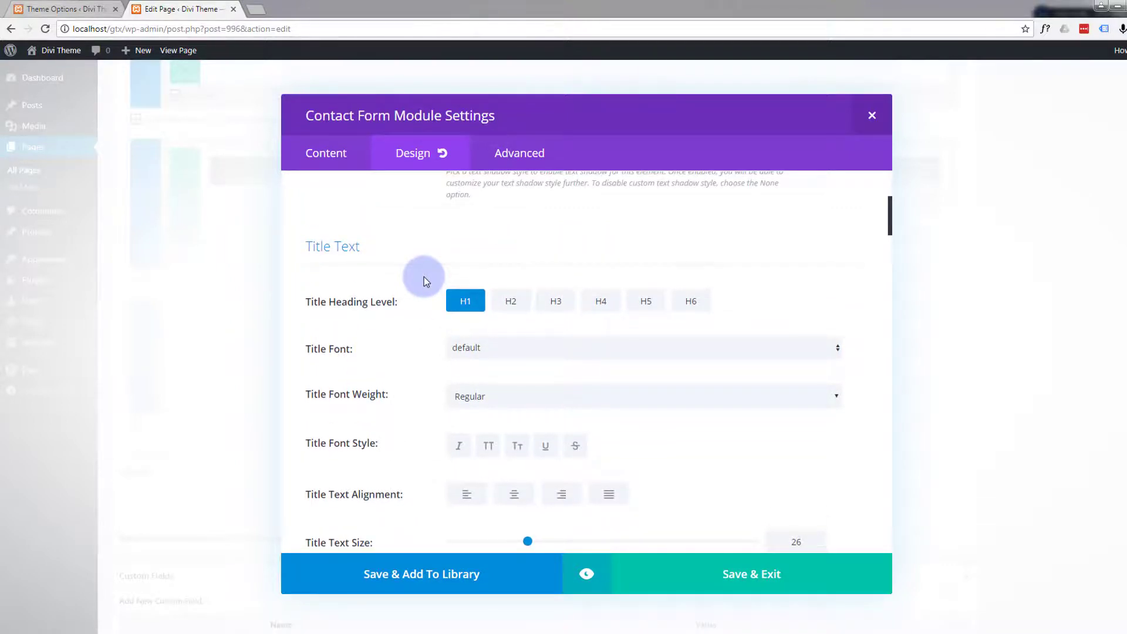
pyautogui.scroll(2, 424, 276)
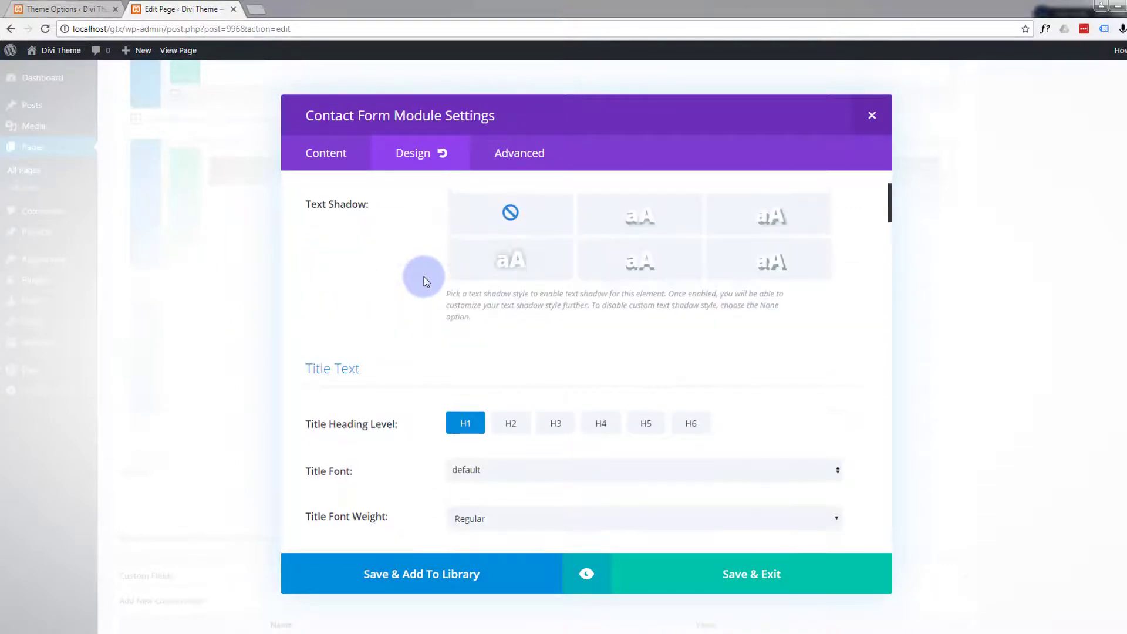
pyautogui.scroll(-3, 424, 276)
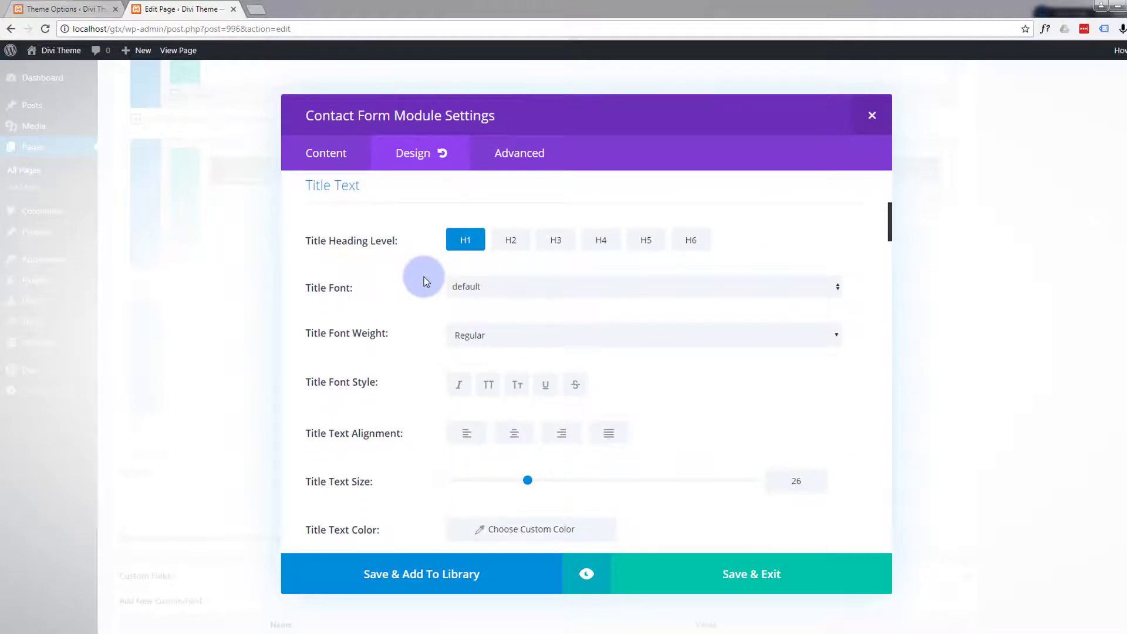
pyautogui.scroll(-2, 423, 276)
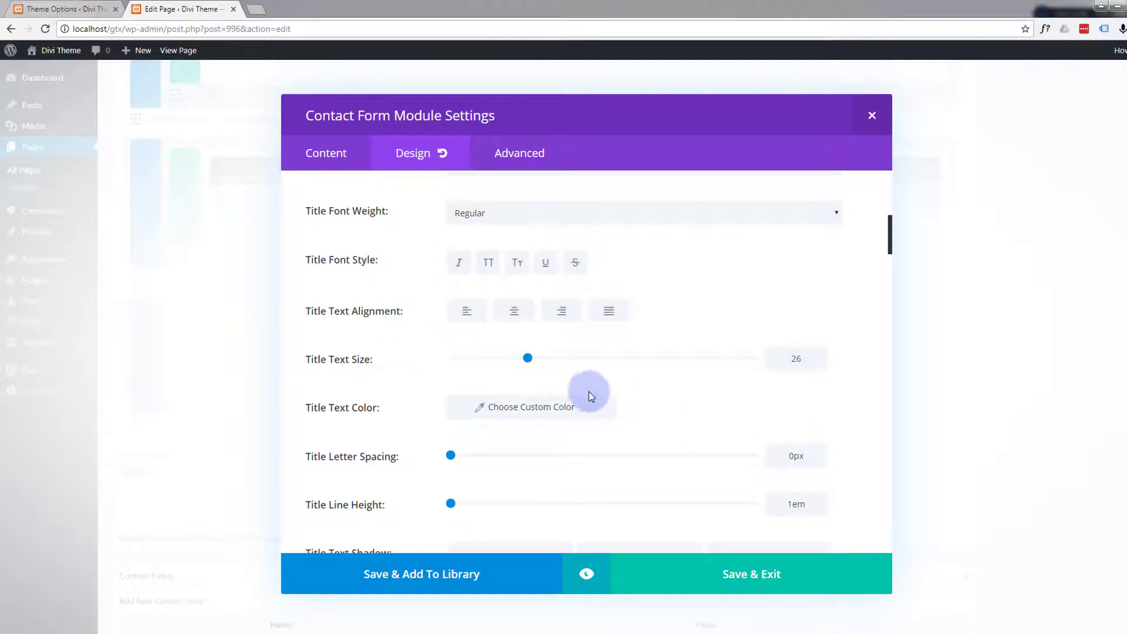
pyautogui.click(528, 407)
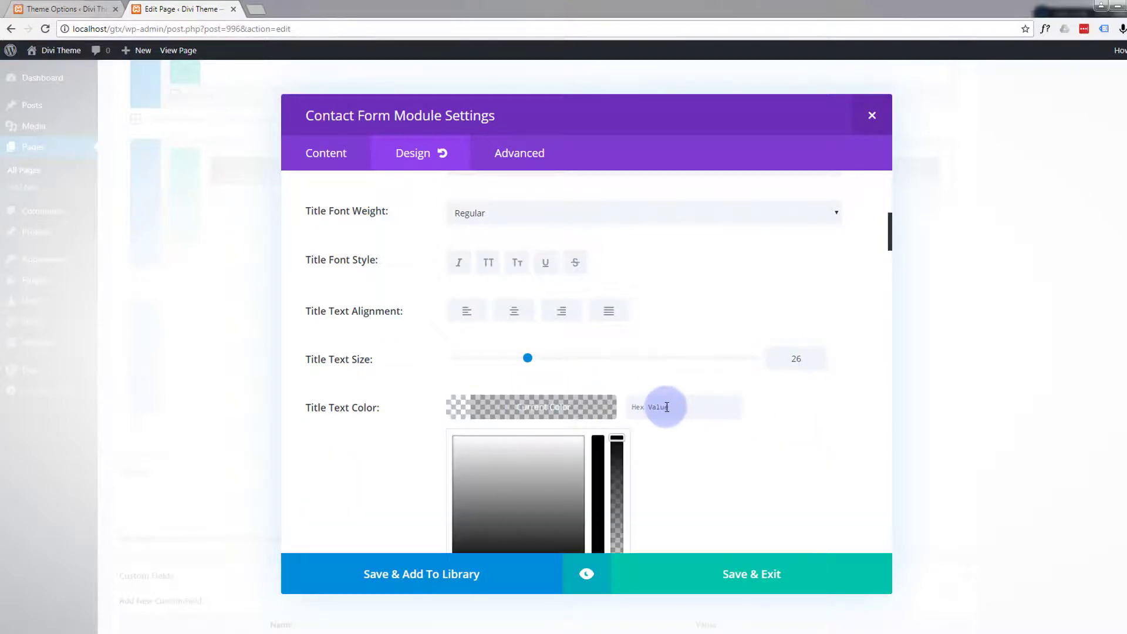
pyautogui.click(667, 406)
pyautogui.write('12b1d6')
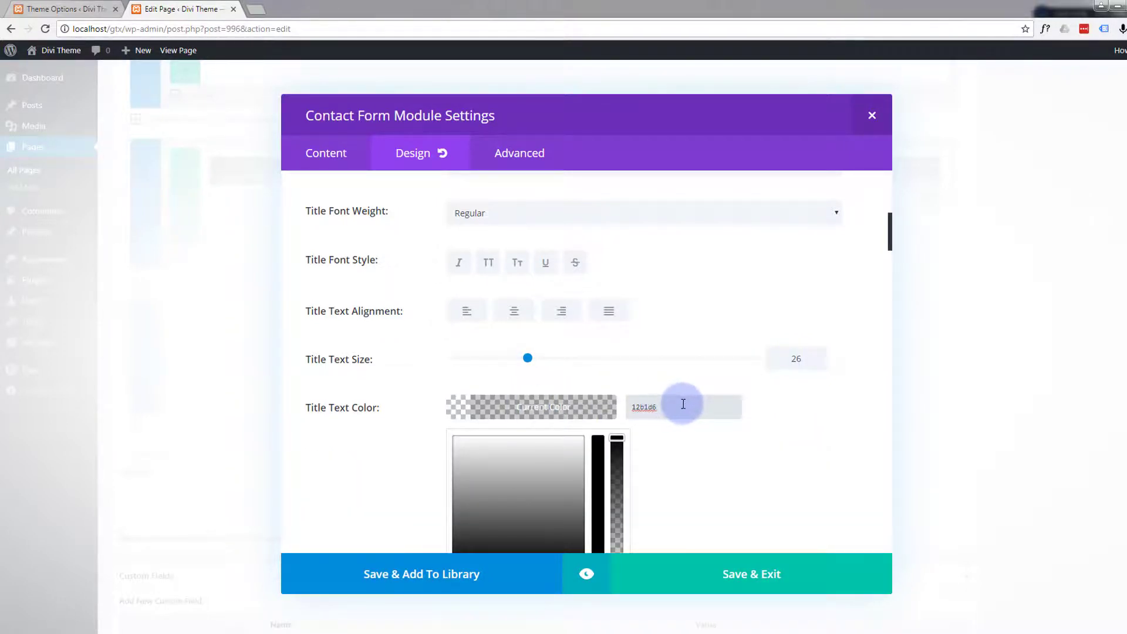
pyautogui.scroll(-3, 692, 448)
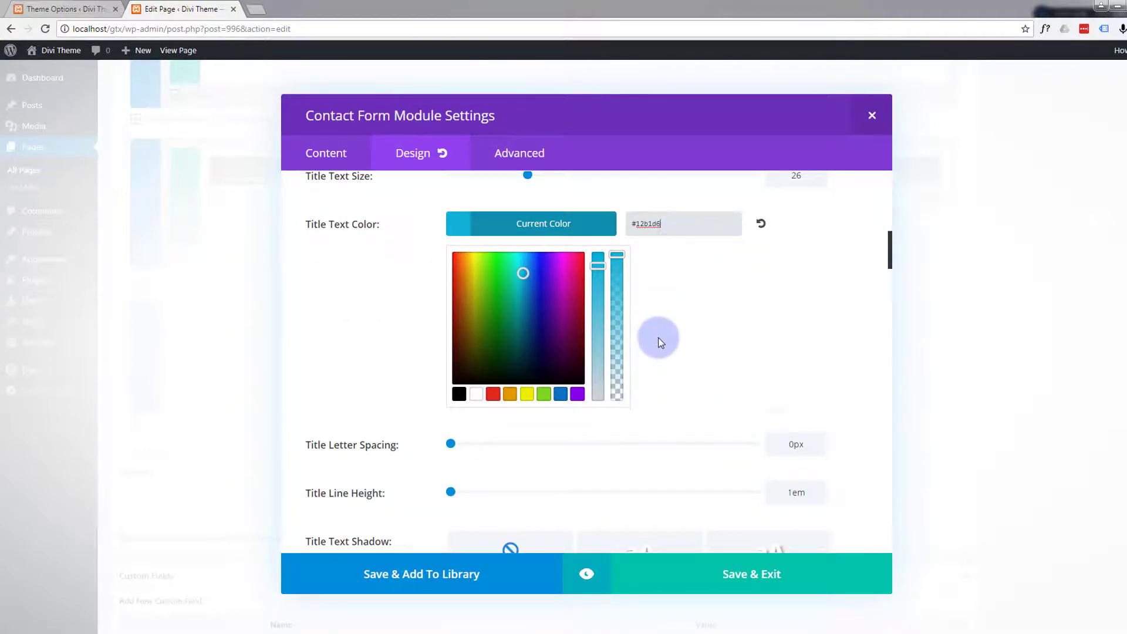
# - Look through the contact form's title spacing, form field text and button styling options
pyautogui.scroll(-2, 658, 338)
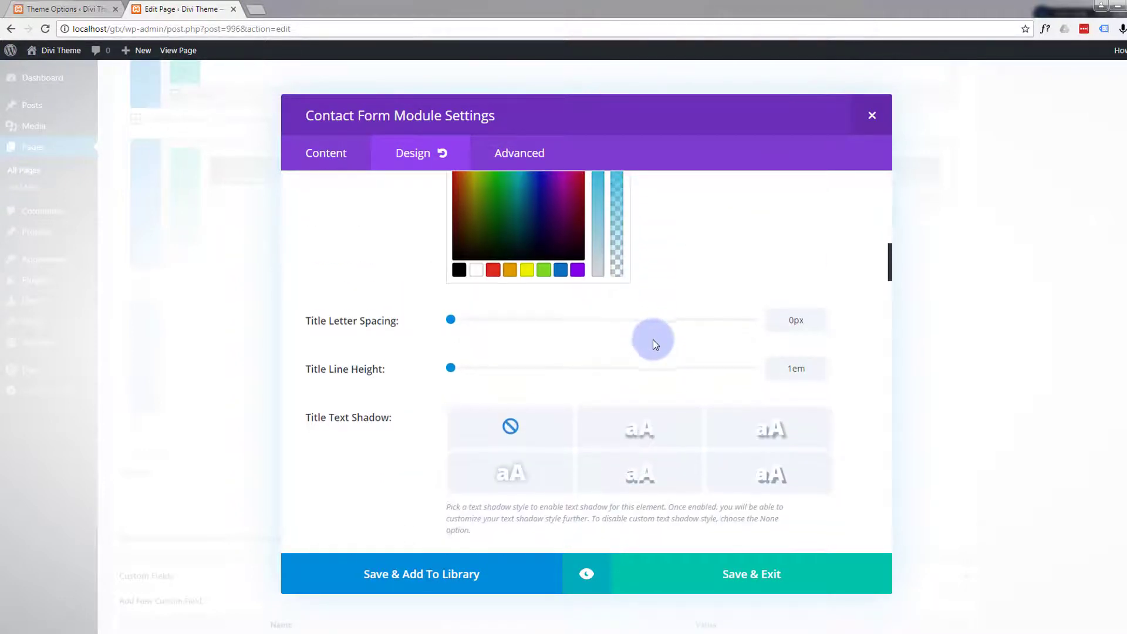
pyautogui.scroll(-2, 651, 338)
pyautogui.scroll(-3, 358, 321)
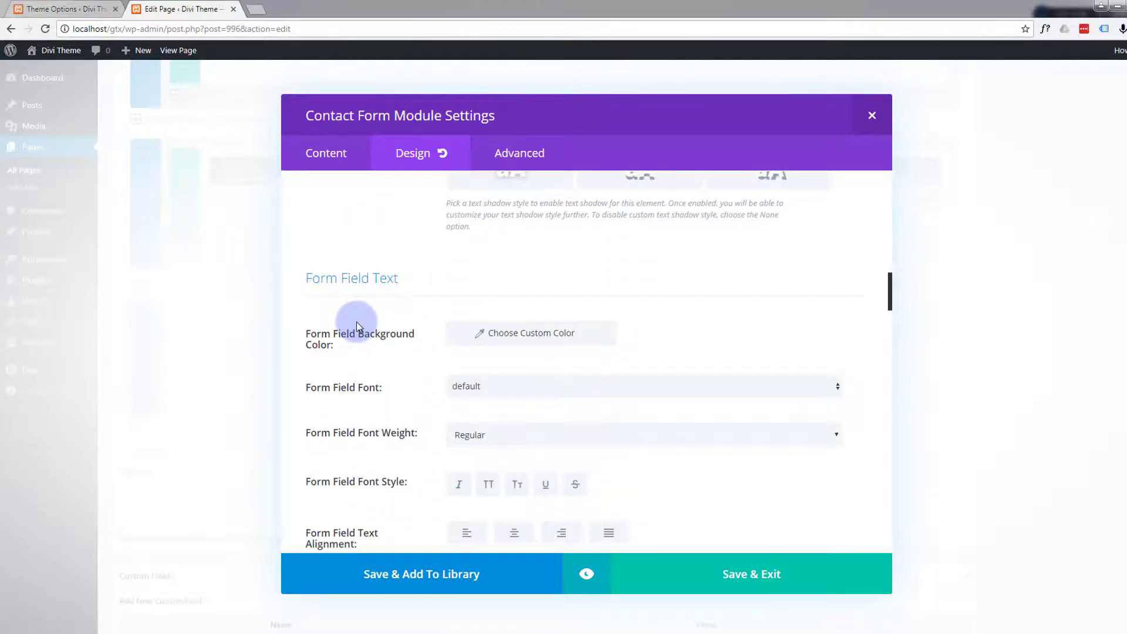
pyautogui.scroll(-1, 364, 319)
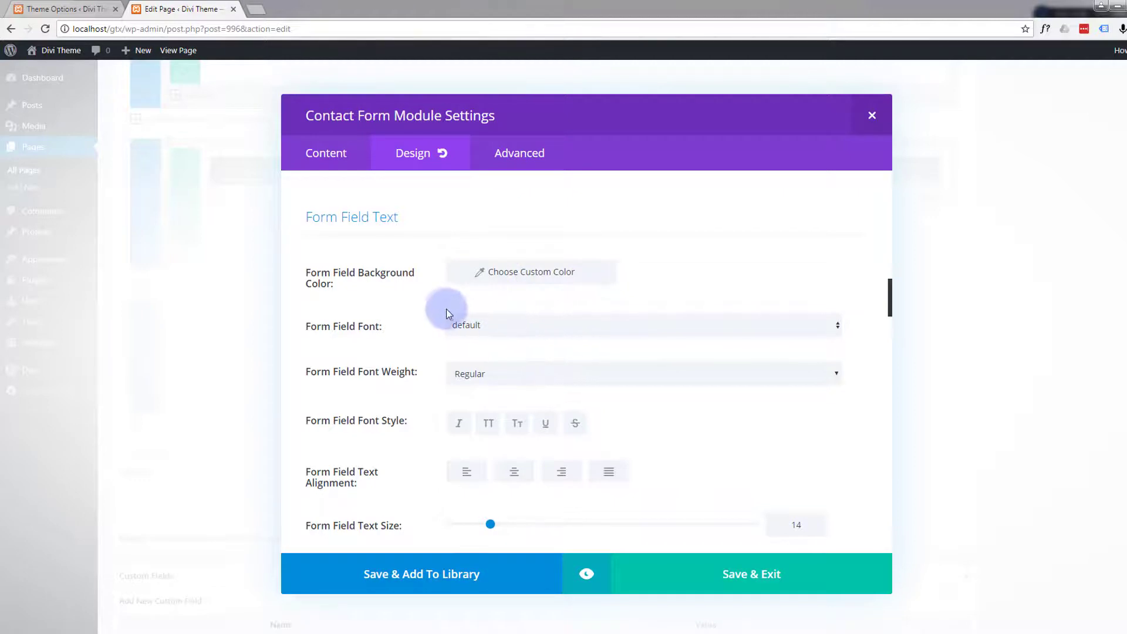
pyautogui.scroll(-1, 445, 307)
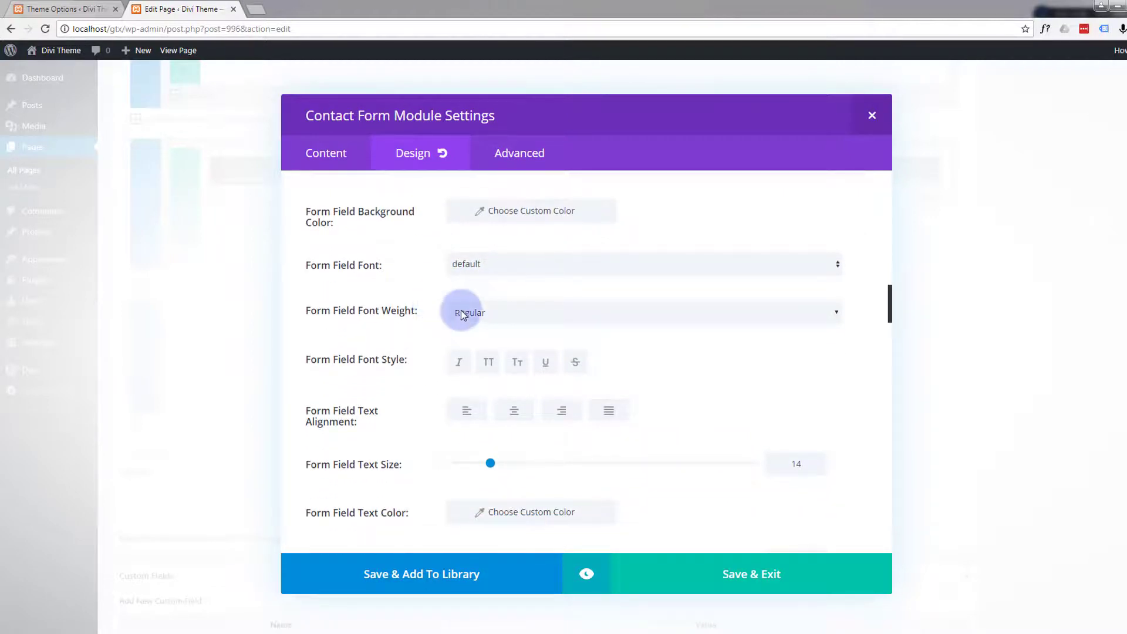
pyautogui.scroll(-3, 451, 318)
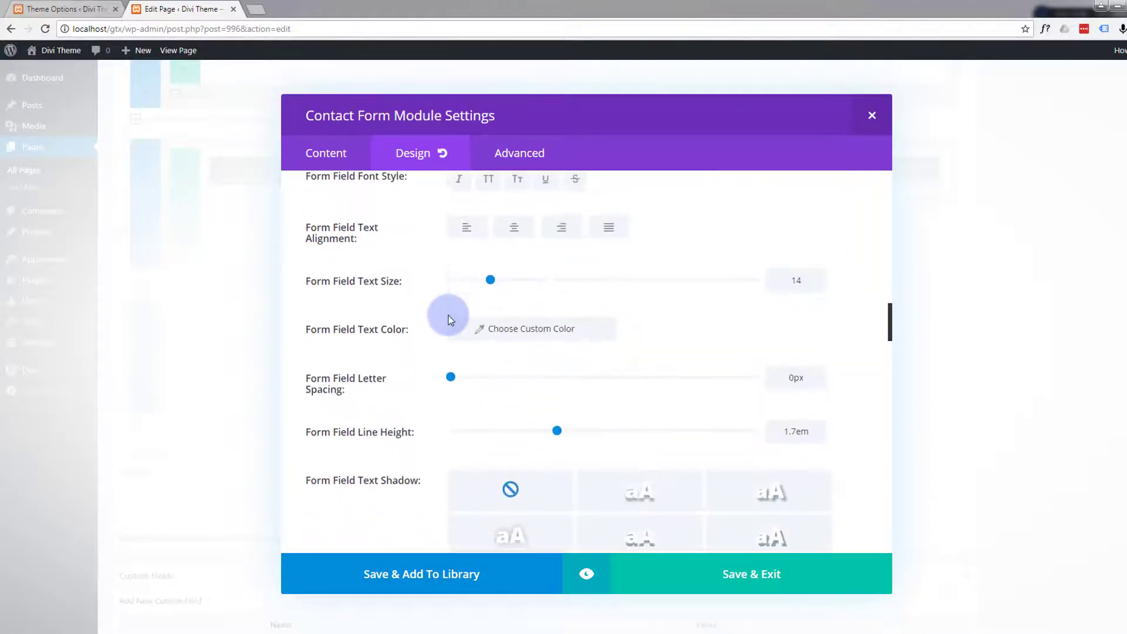
pyautogui.scroll(-3, 448, 315)
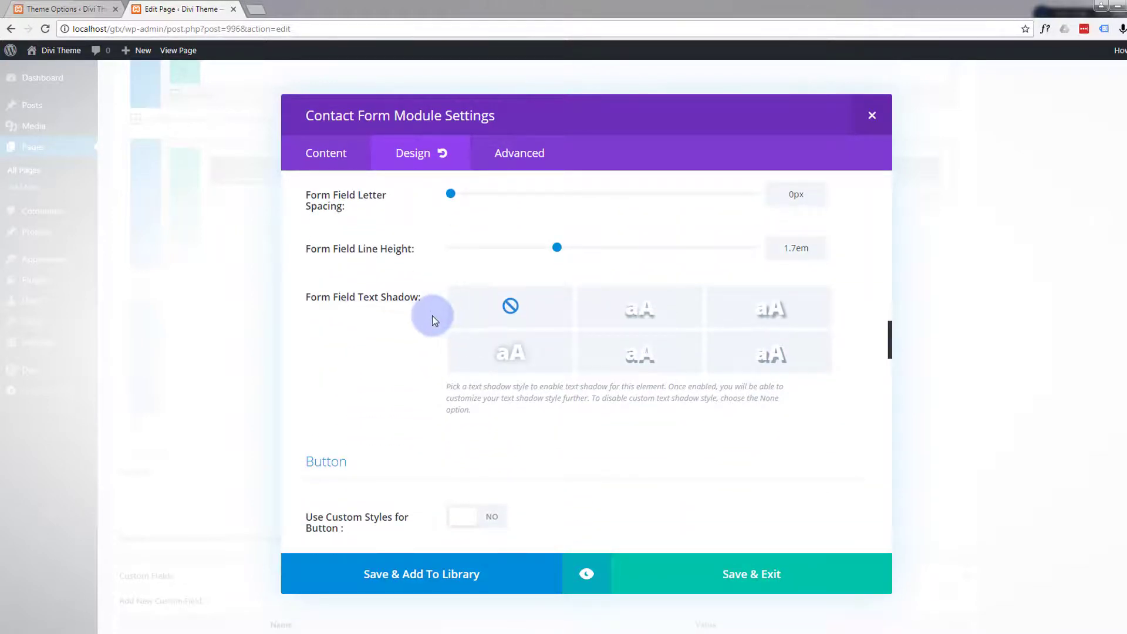
pyautogui.scroll(-4, 432, 315)
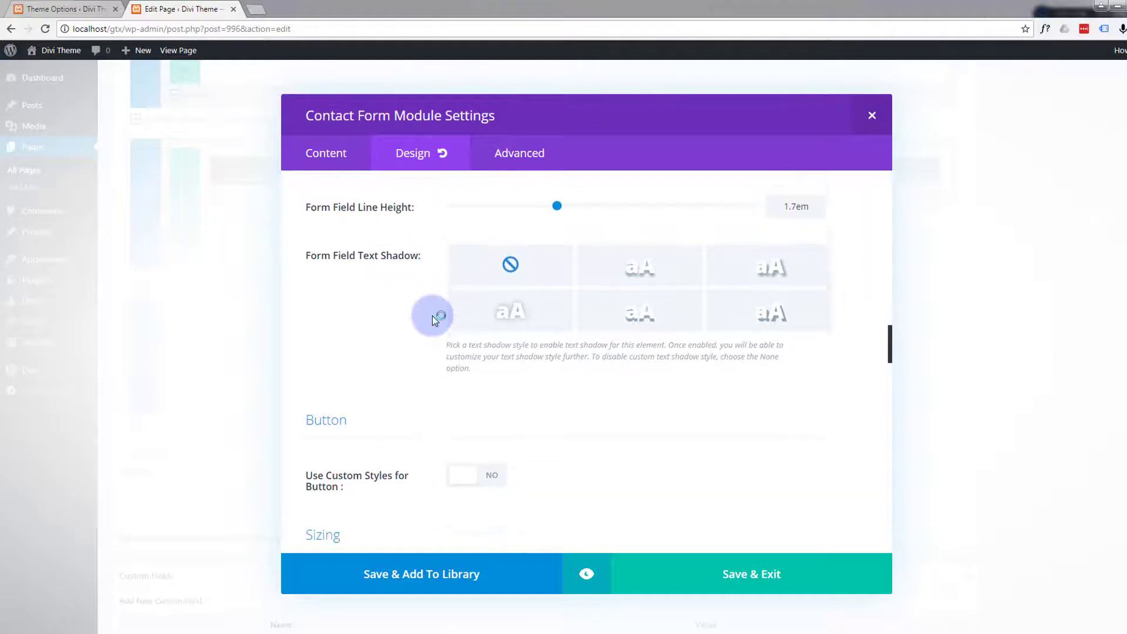
# - Enable custom styles for the contact form's button and set the button text color to white (#ffffff)
pyautogui.scroll(-2, 432, 316)
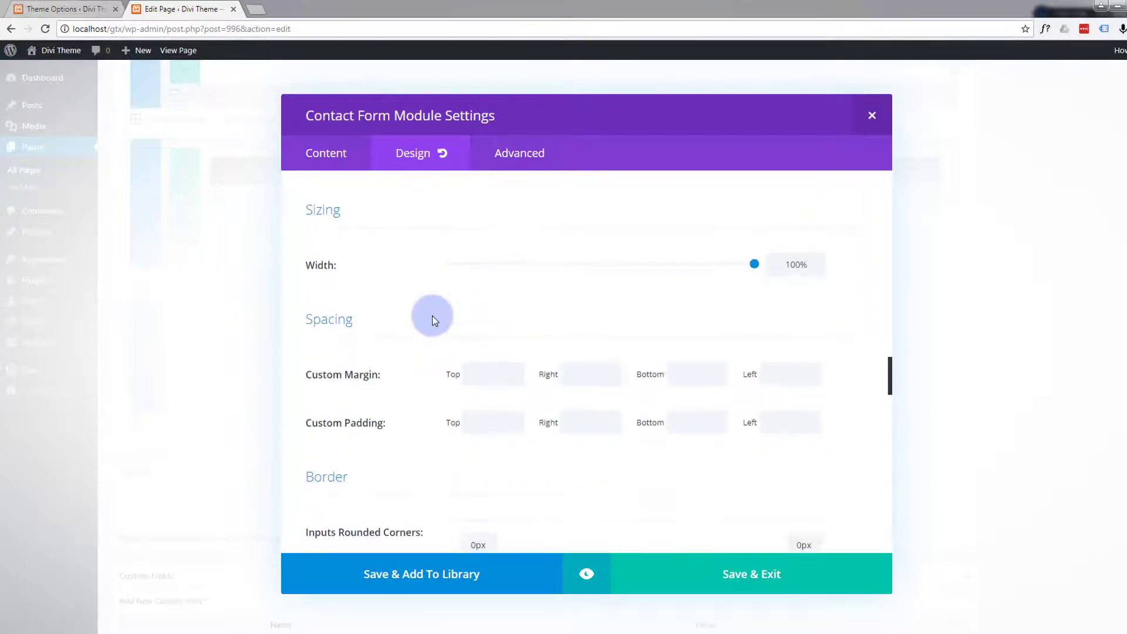
pyautogui.scroll(2, 432, 311)
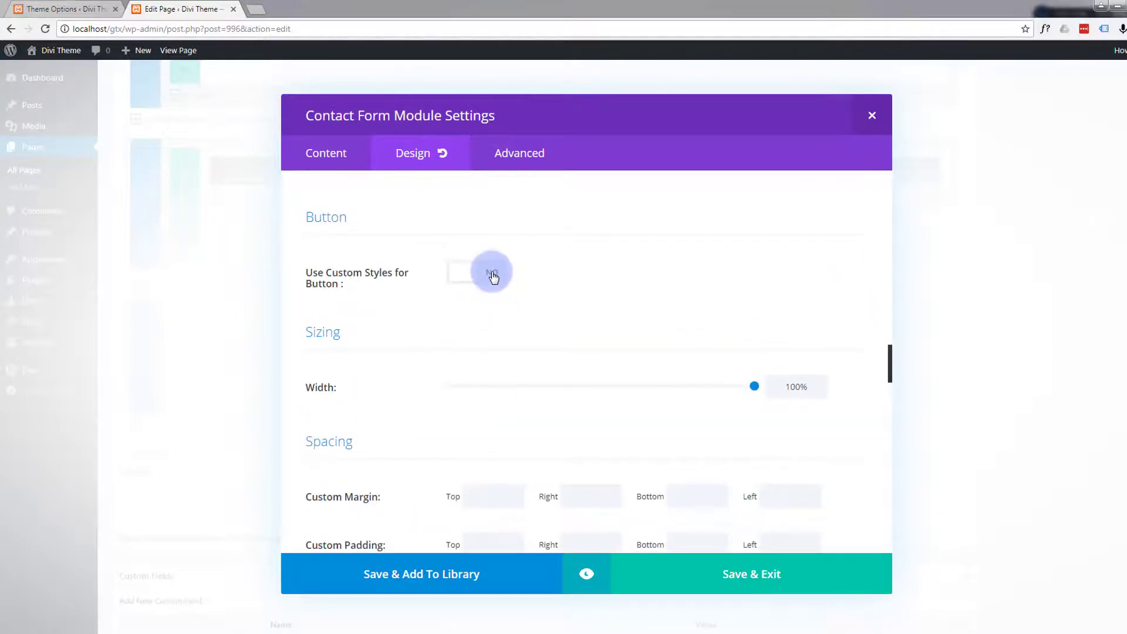
pyautogui.click(492, 274)
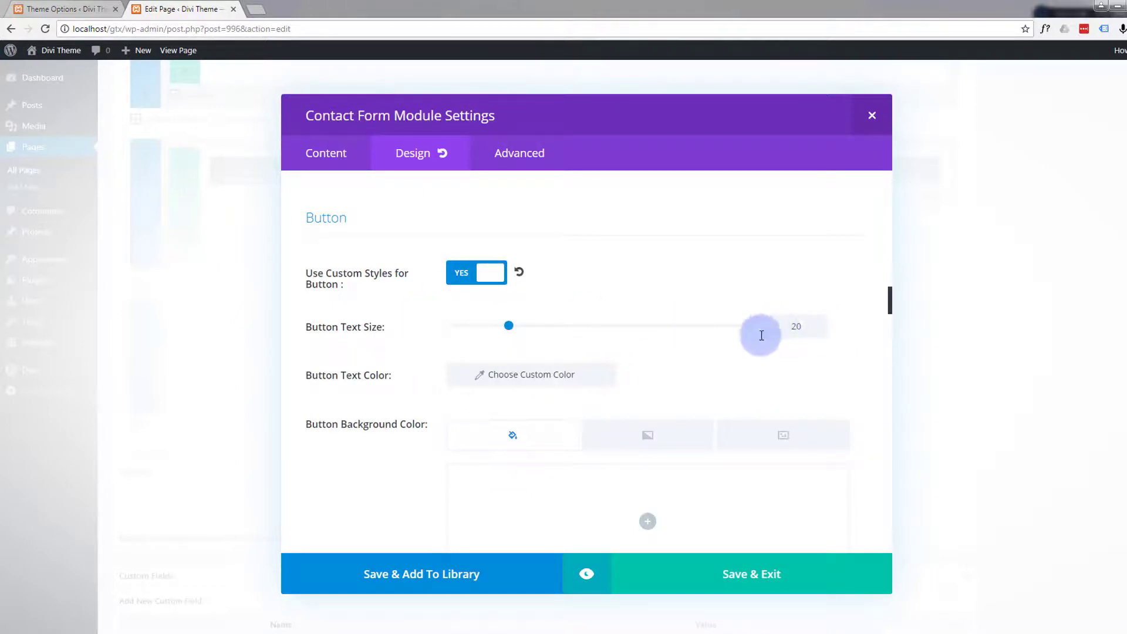
pyautogui.scroll(-1, 418, 345)
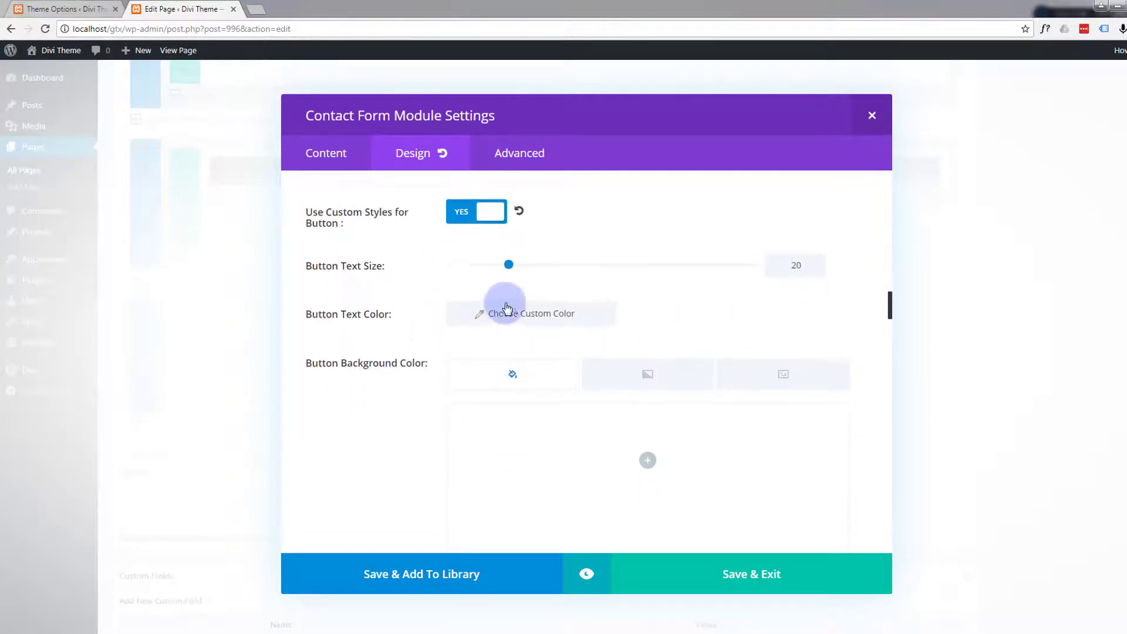
pyautogui.click(550, 315)
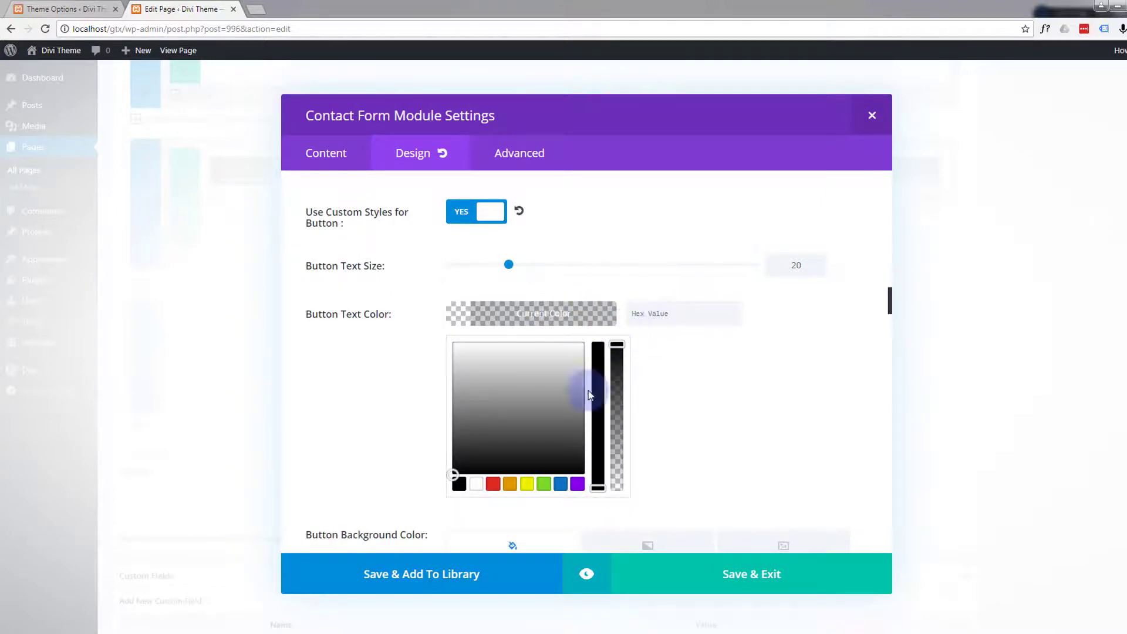
pyautogui.click(477, 483)
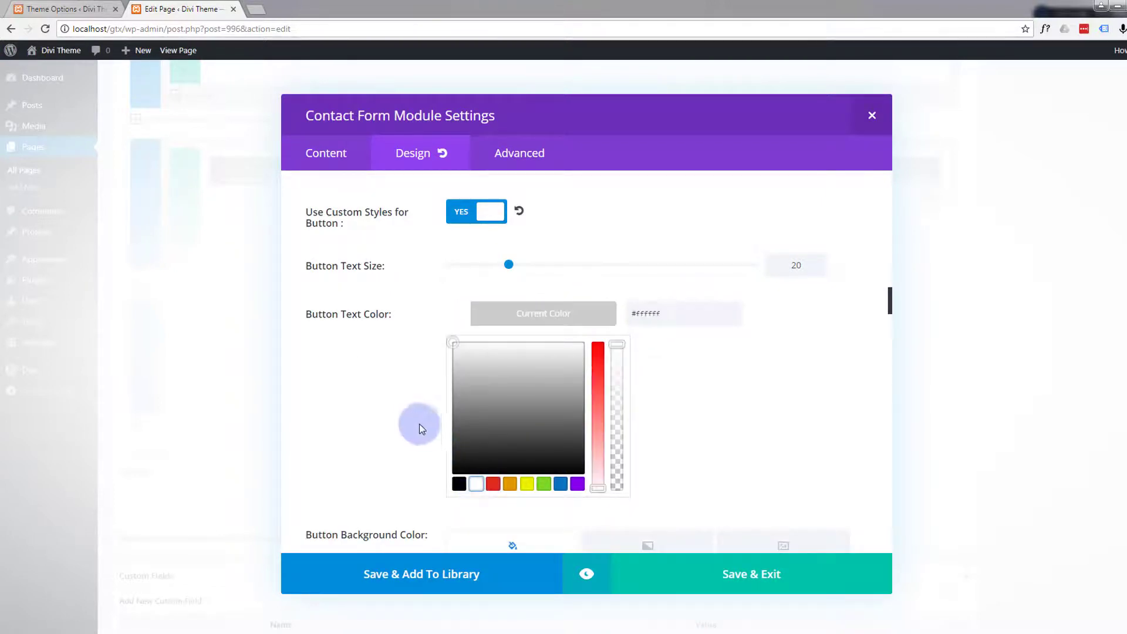
# - Set the contact form button's background color to #12b1d6
pyautogui.scroll(-2, 405, 412)
pyautogui.scroll(-2, 410, 394)
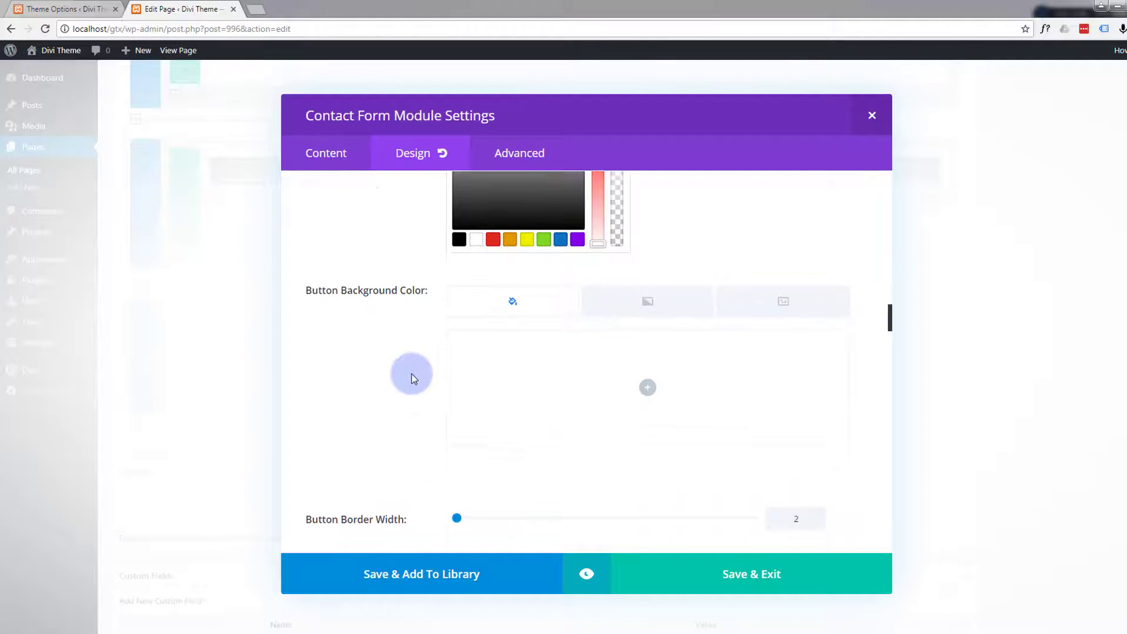
pyautogui.click(542, 307)
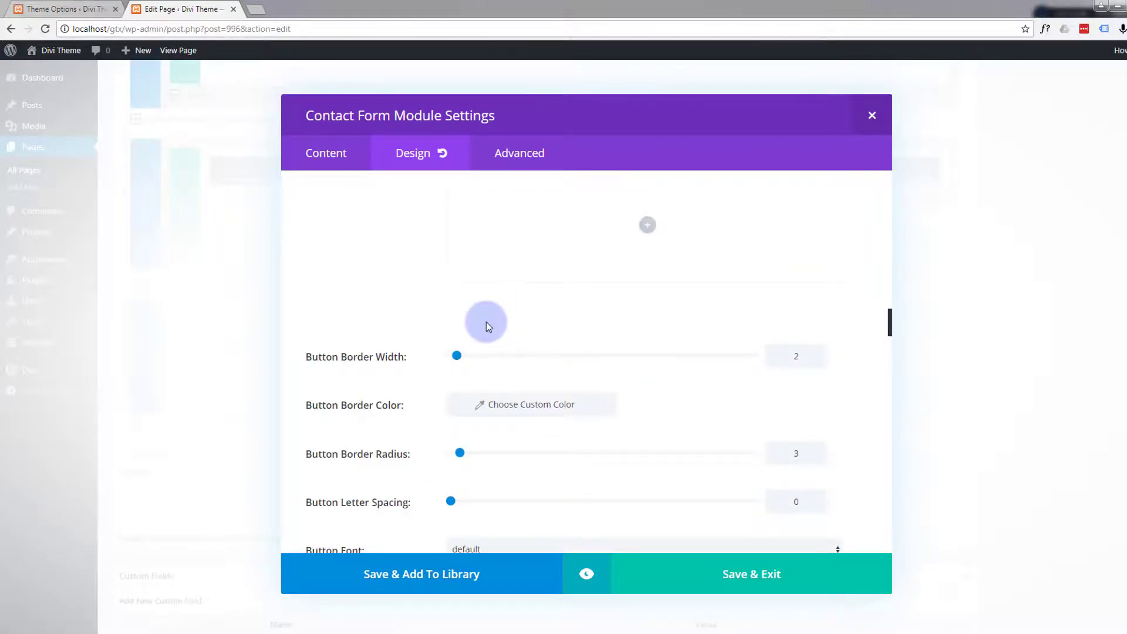
pyautogui.scroll(2, 492, 320)
pyautogui.click(649, 355)
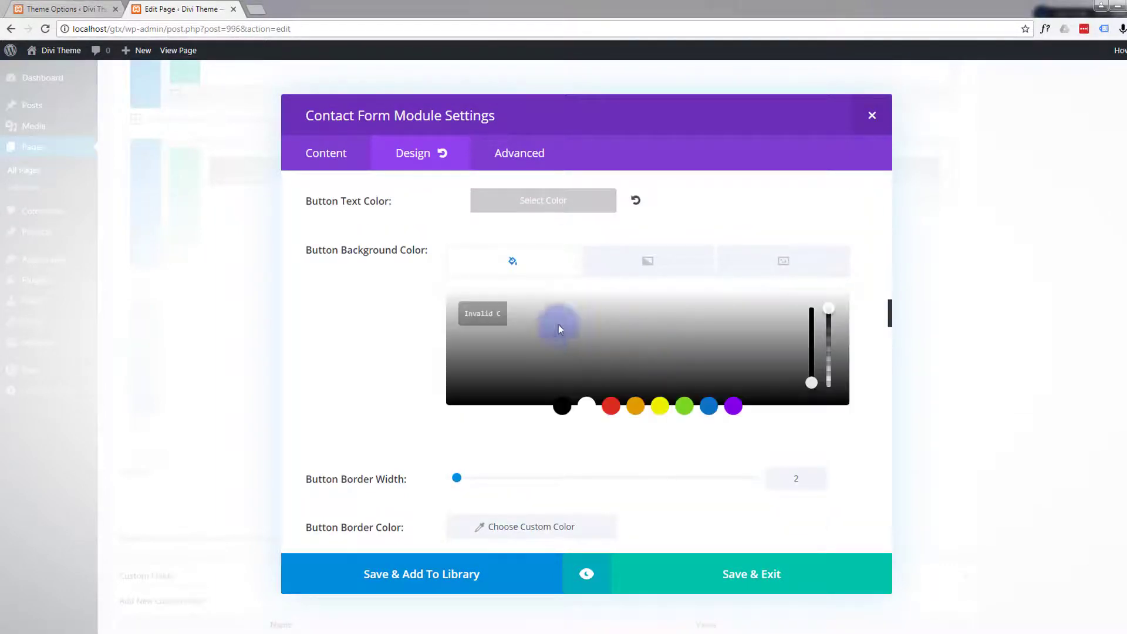
pyautogui.moveTo(501, 313); pyautogui.dragTo(445, 312)
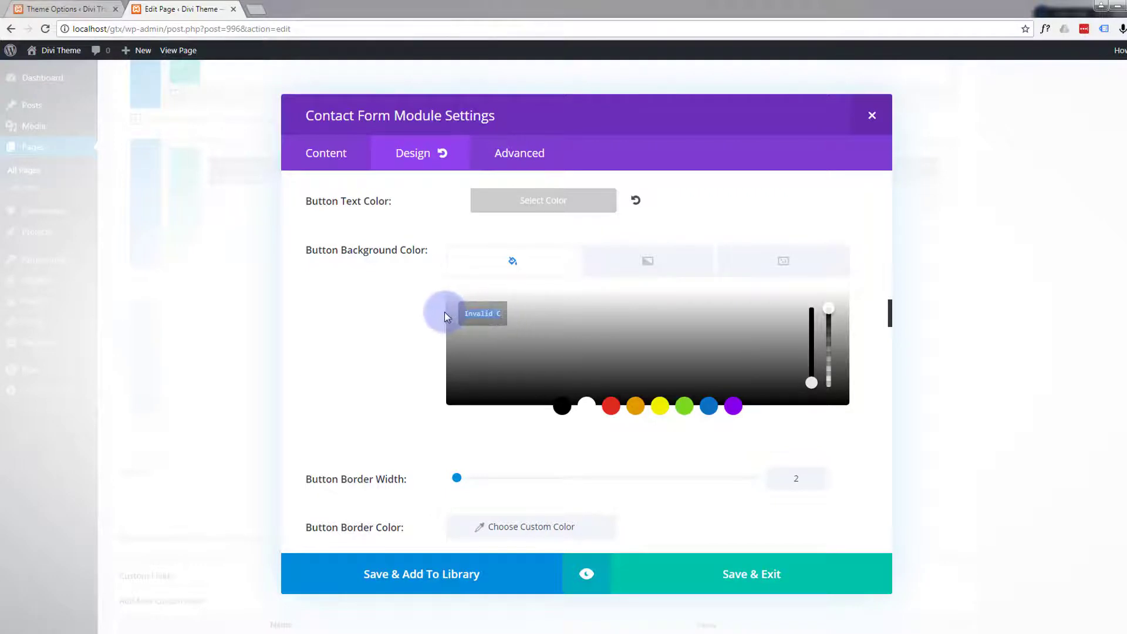
pyautogui.write('12b1d6')
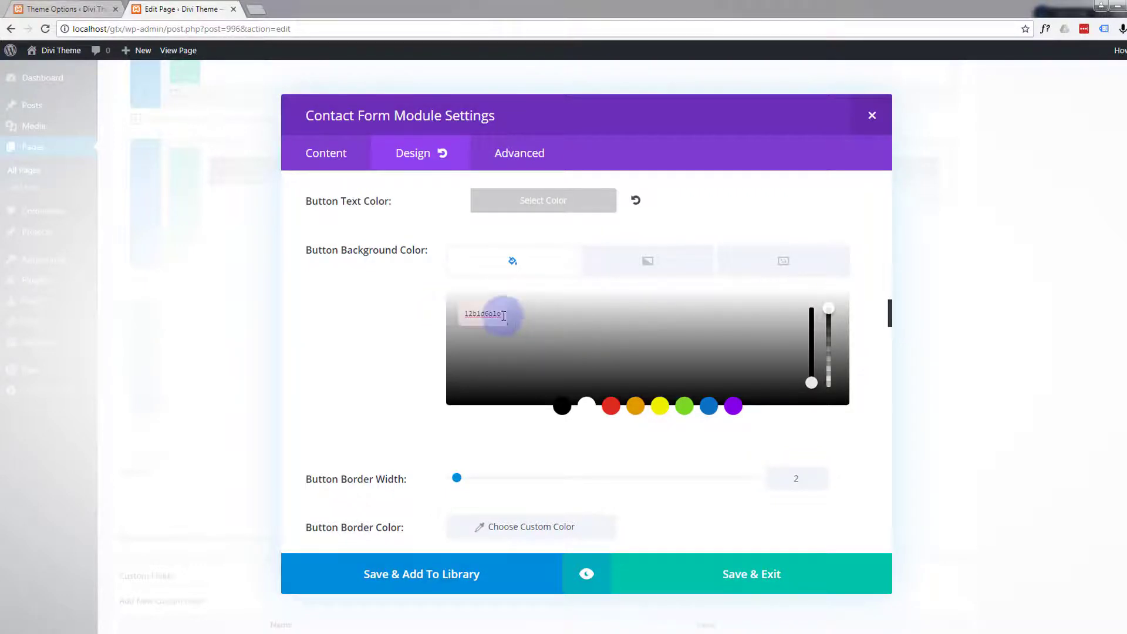
pyautogui.moveTo(484, 313); pyautogui.dragTo(536, 320)
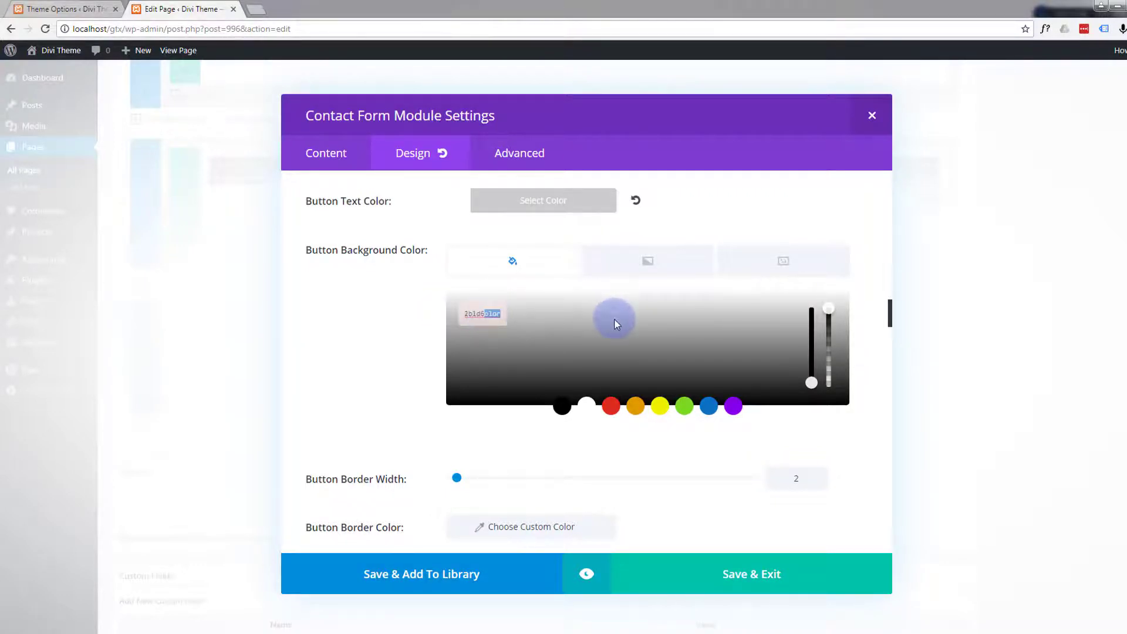
pyautogui.press('BackSpace')
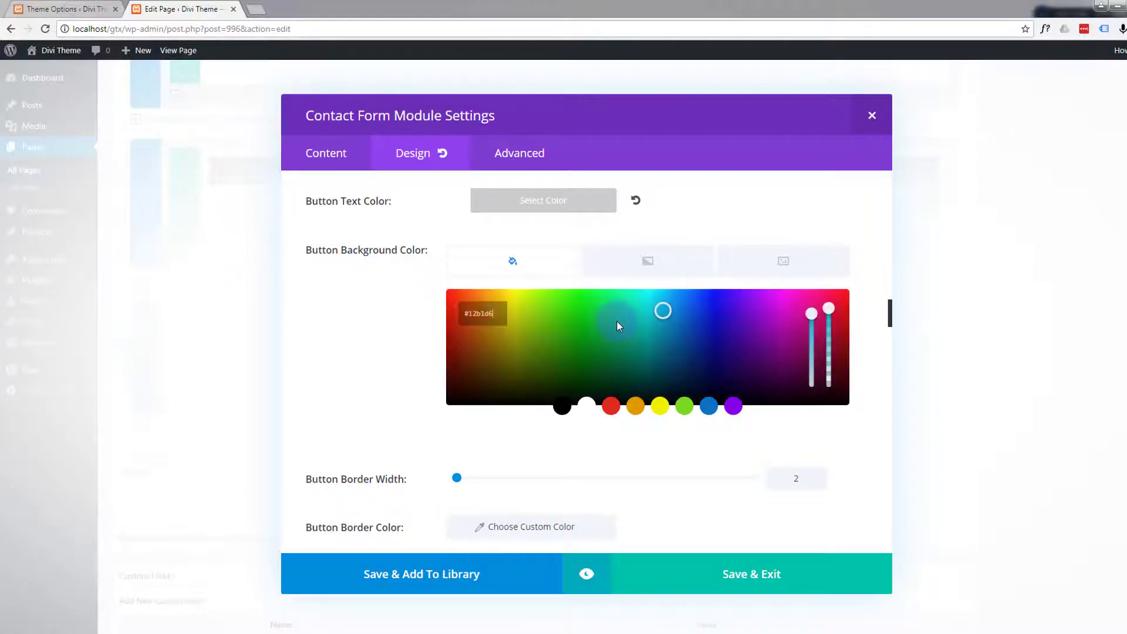
# - Set the contact form button's border color to #12b1d6
pyautogui.scroll(-3, 396, 339)
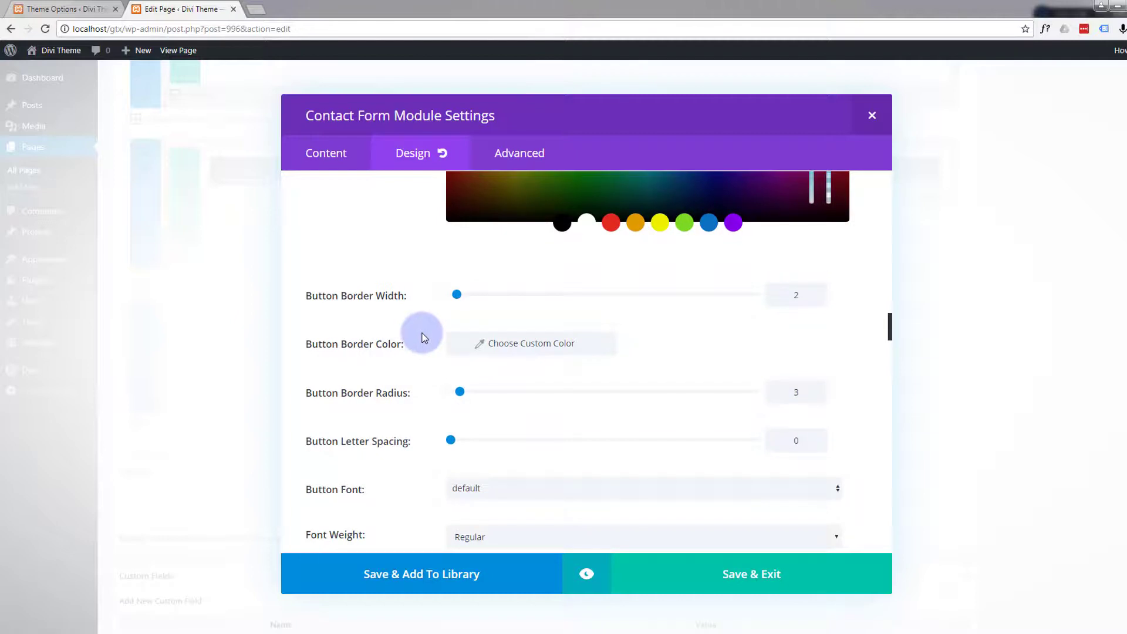
pyautogui.click(527, 345)
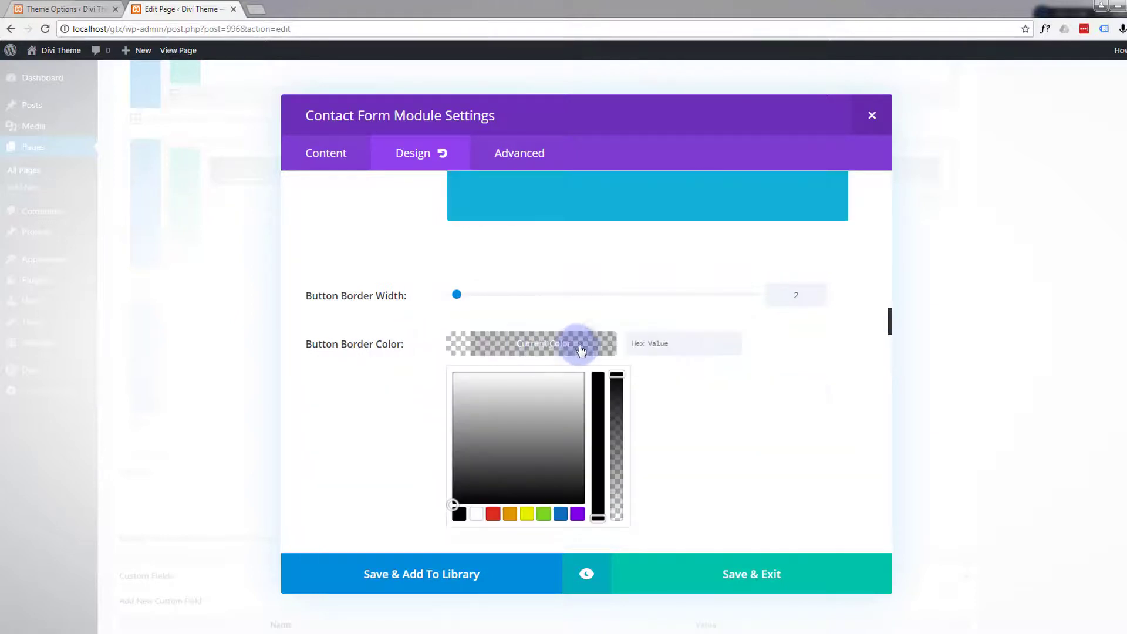
pyautogui.click(646, 340)
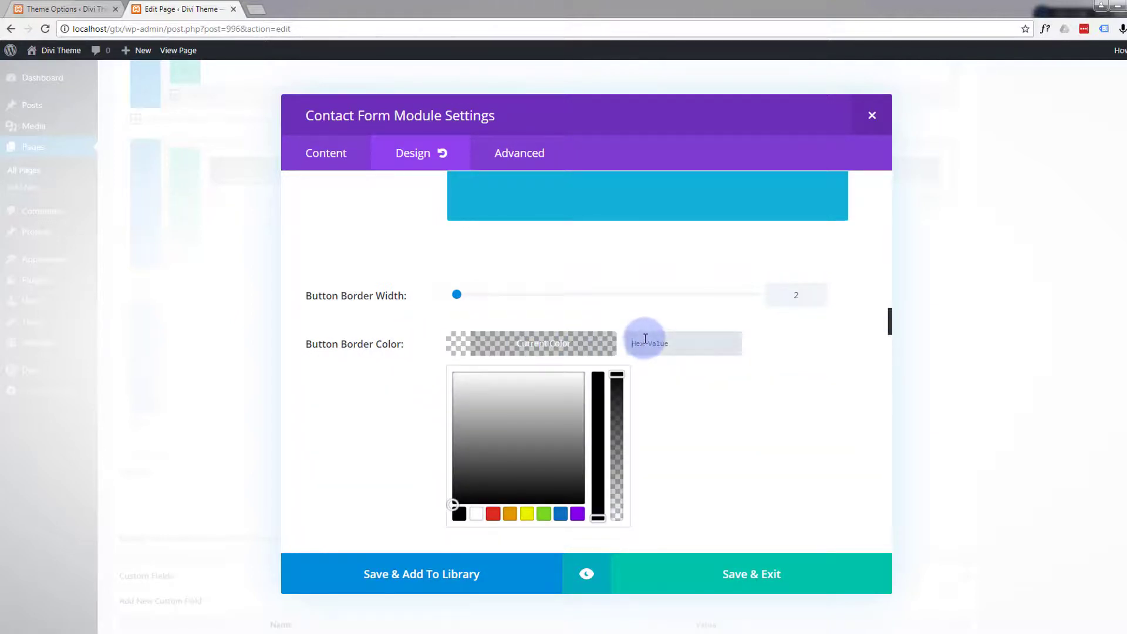
pyautogui.write('#12b1d6')
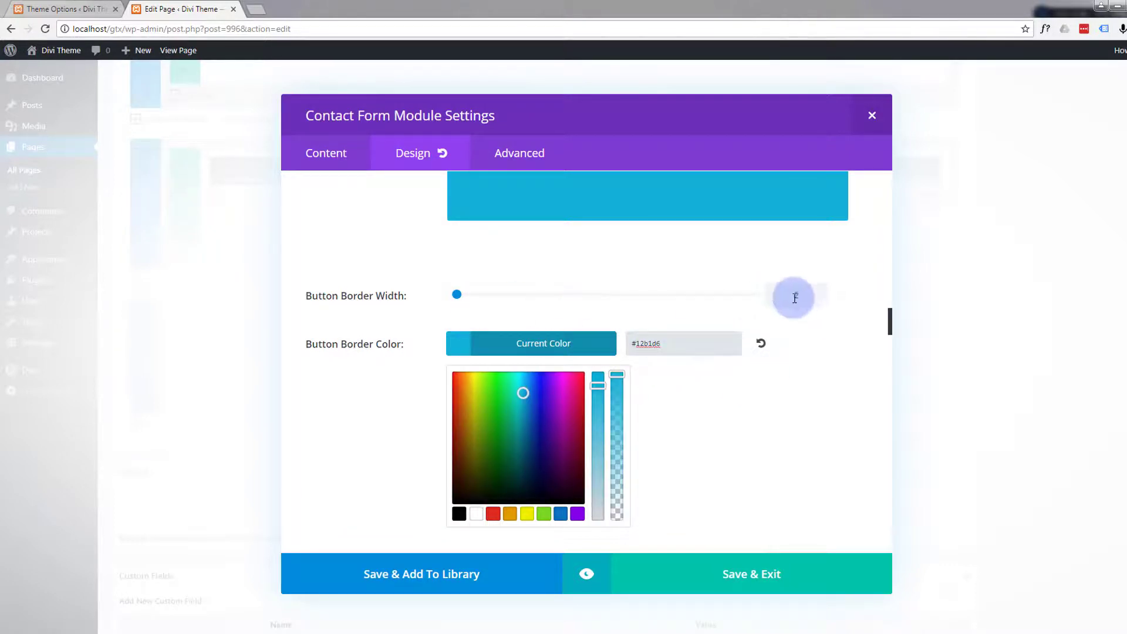
# - Turn off the icon display for the contact form's button
pyautogui.scroll(-3, 737, 319)
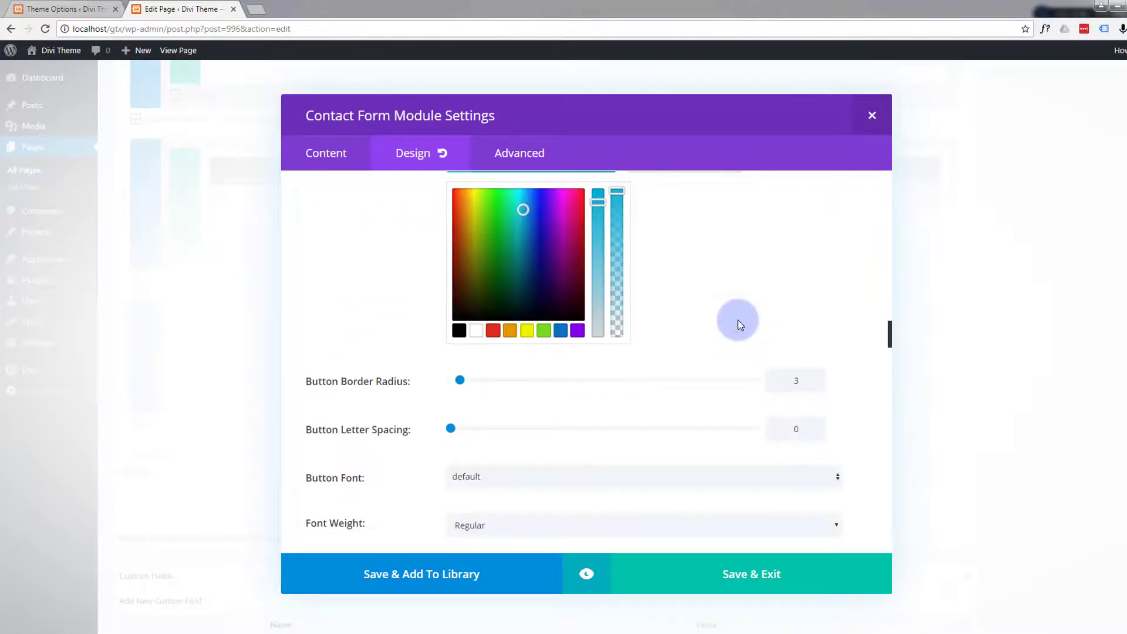
pyautogui.scroll(-1, 704, 318)
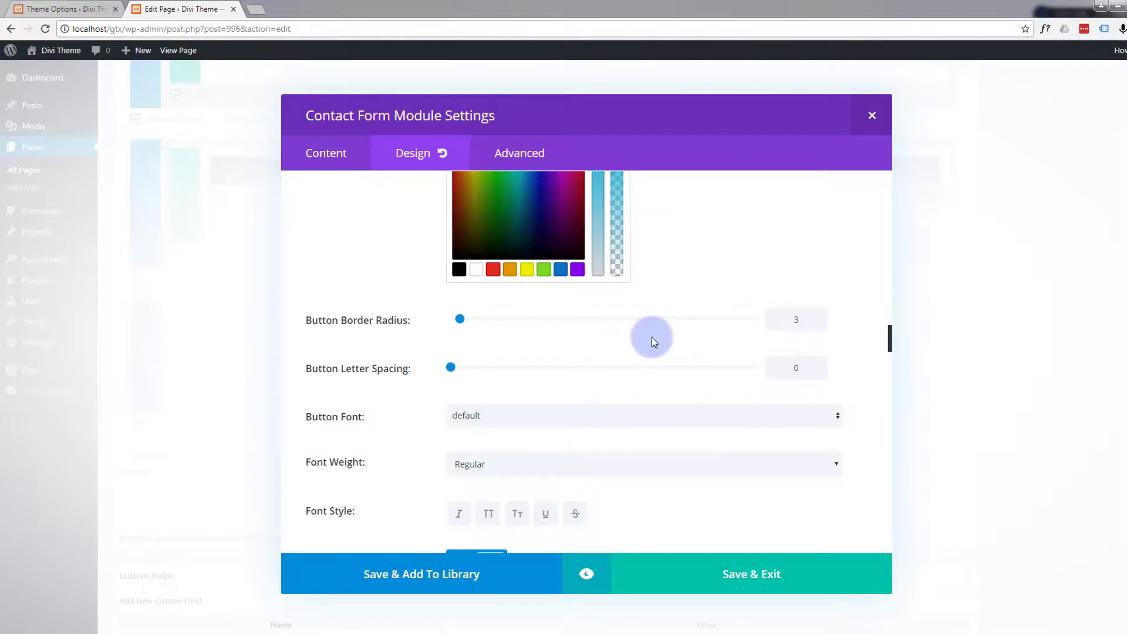
pyautogui.scroll(-1, 650, 337)
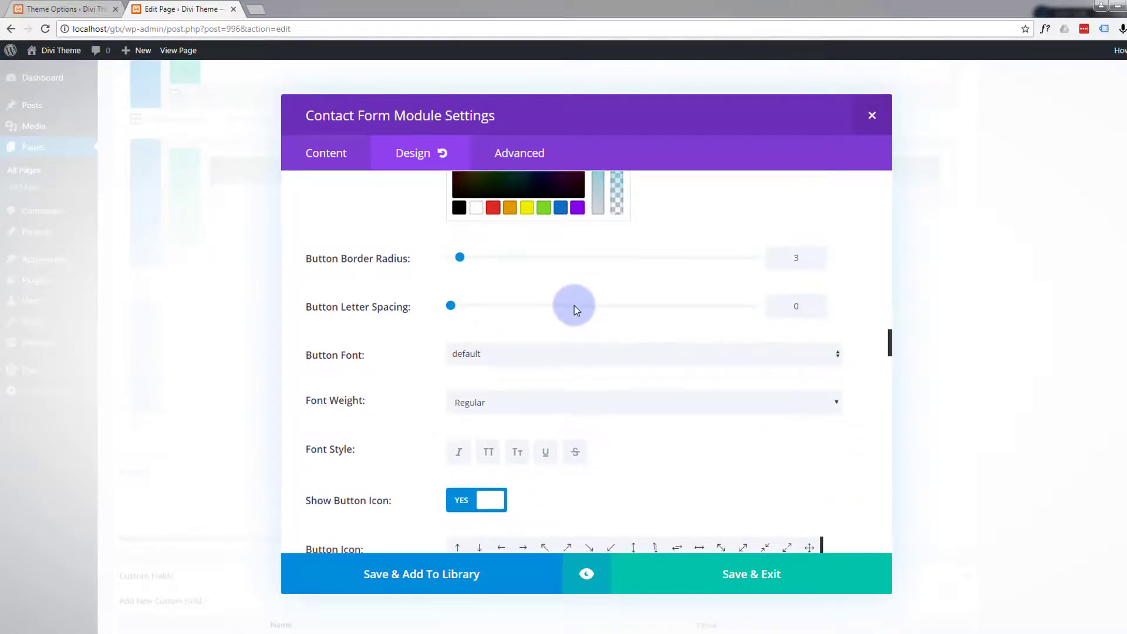
pyautogui.scroll(-3, 574, 305)
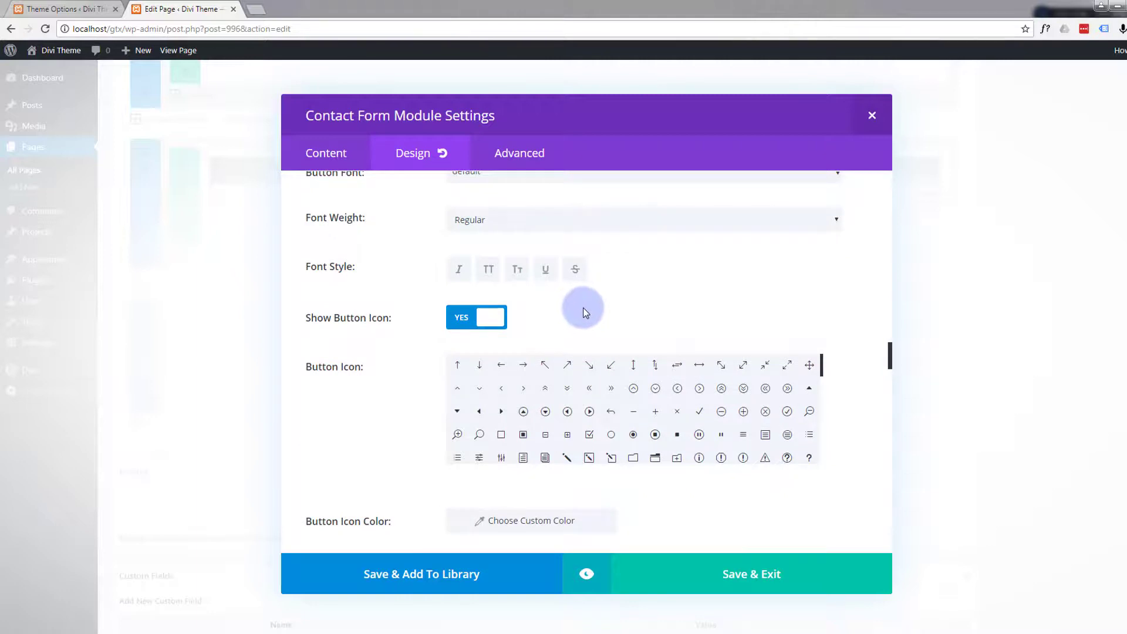
pyautogui.click(459, 317)
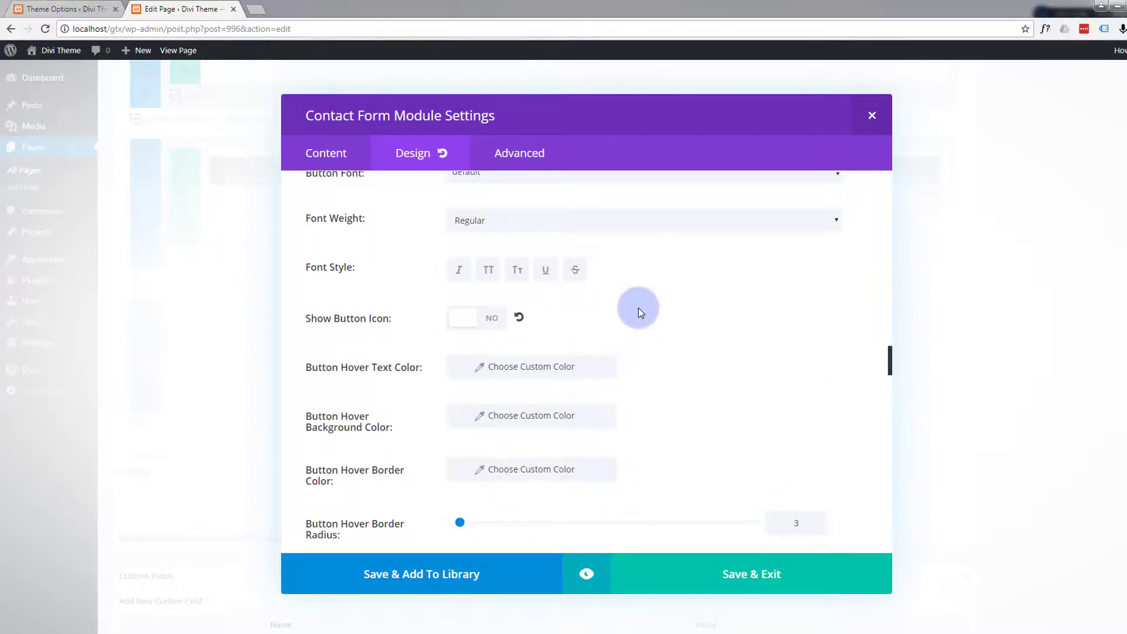
# - Set the button's hover text color to #12b1d6 and its hover background color to white (#ffffff)
pyautogui.scroll(-1, 638, 307)
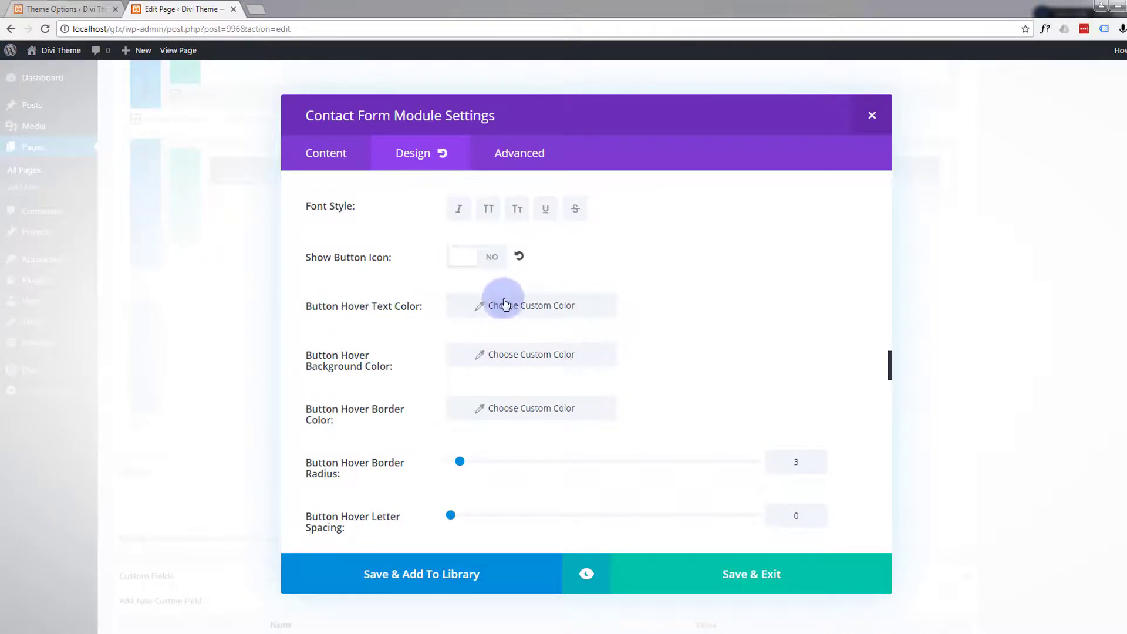
pyautogui.click(531, 309)
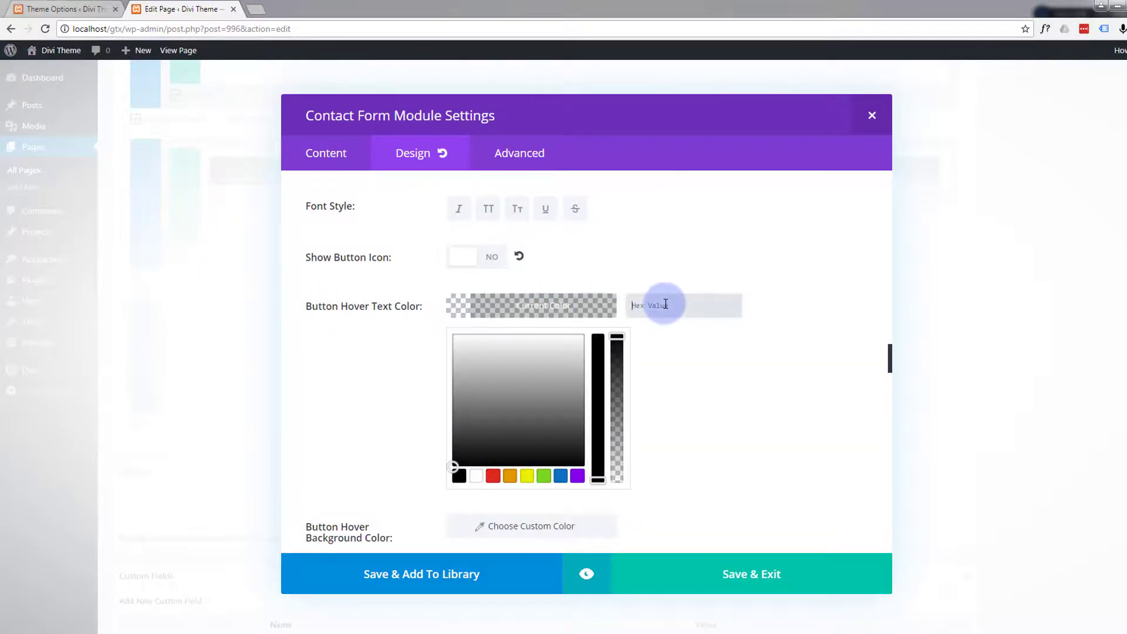
pyautogui.click(691, 353)
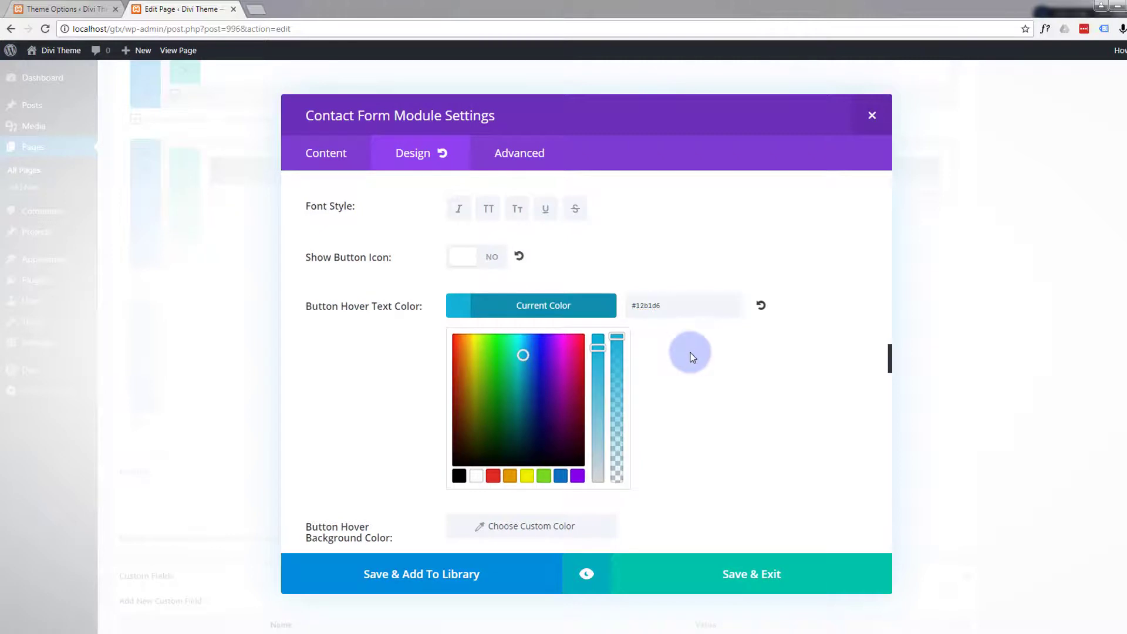
pyautogui.scroll(-4, 691, 353)
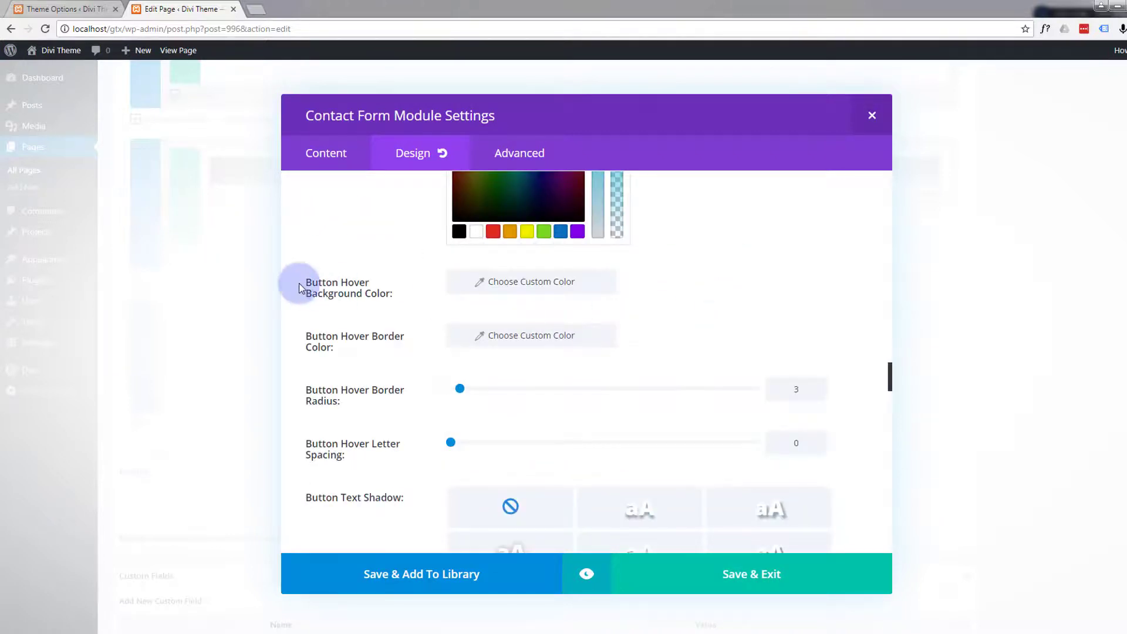
pyautogui.click(513, 283)
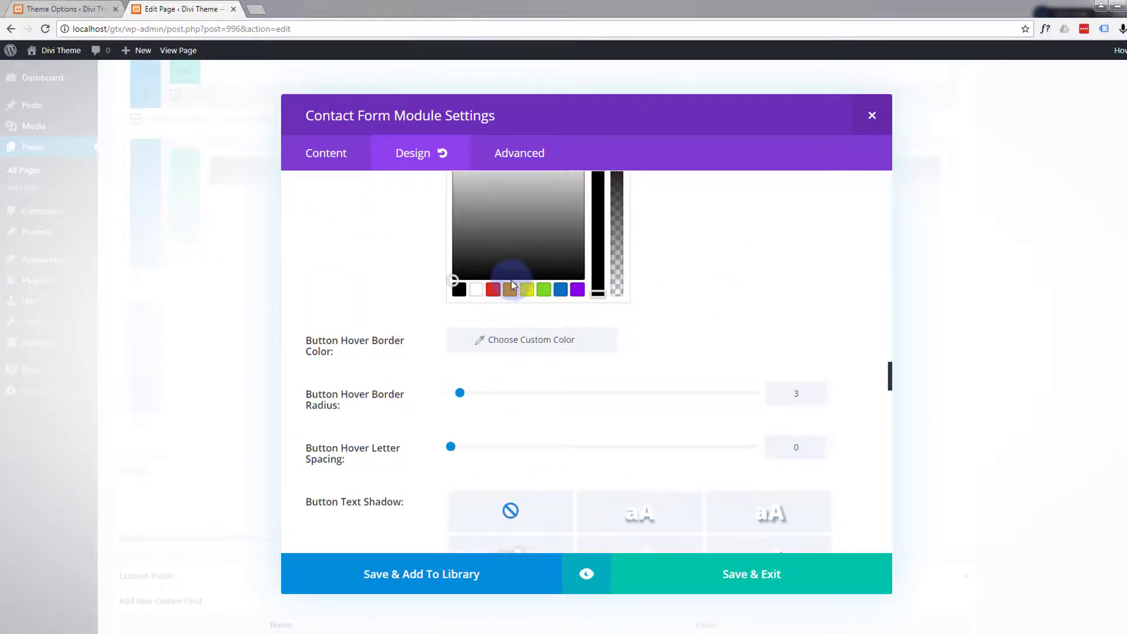
pyautogui.click(476, 290)
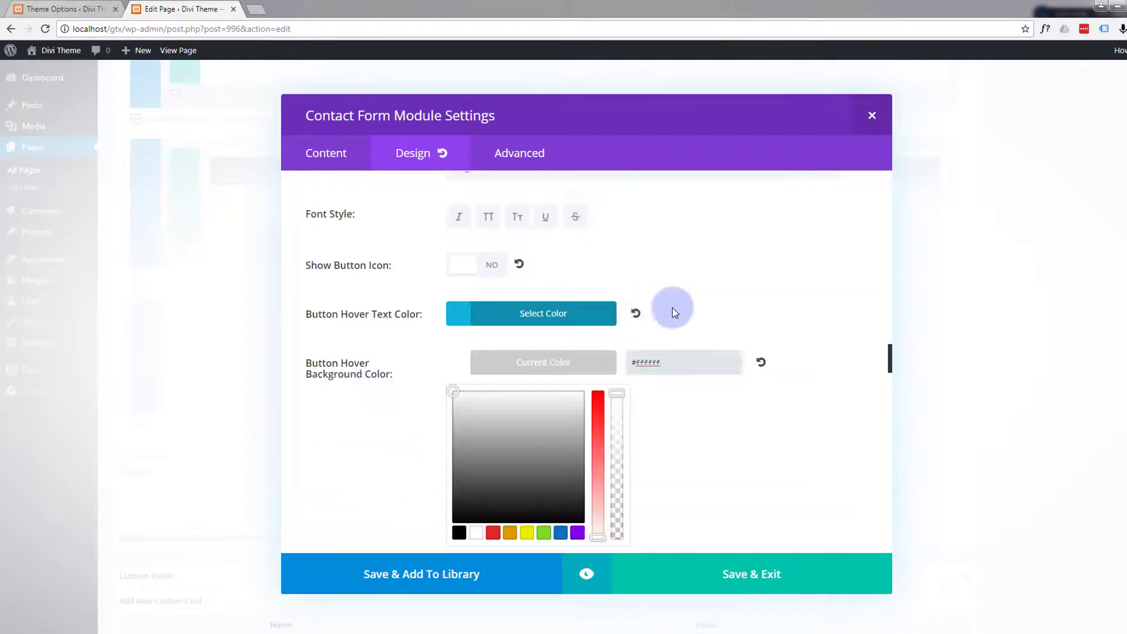
# - Set the button's hover border color to #12b1d6
pyautogui.scroll(-3, 725, 323)
pyautogui.scroll(-2, 725, 323)
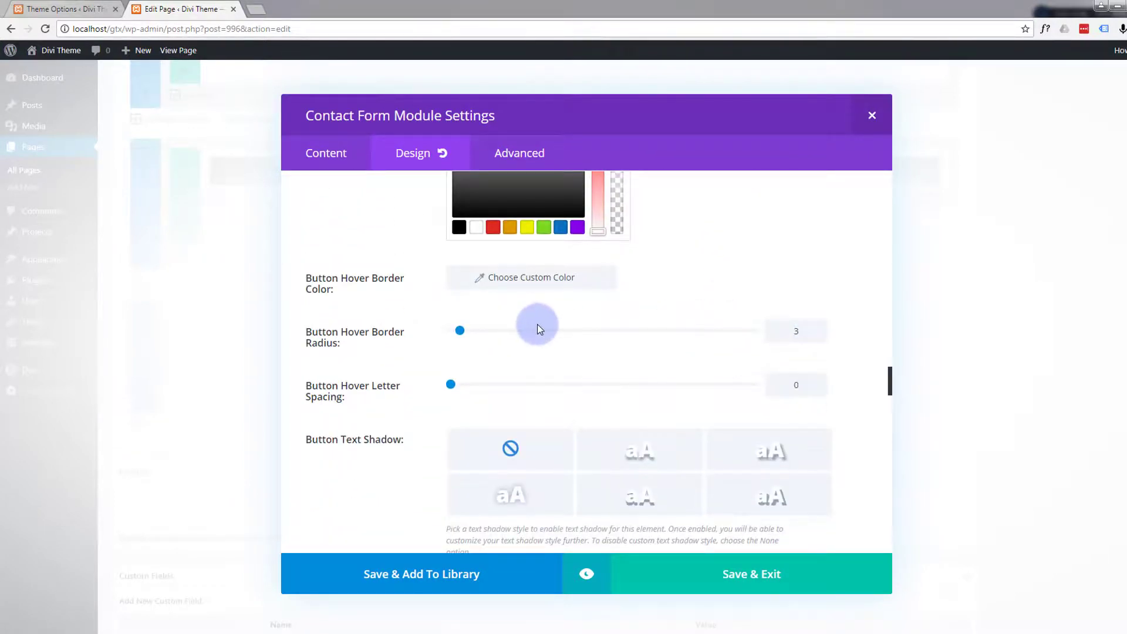
pyautogui.click(517, 277)
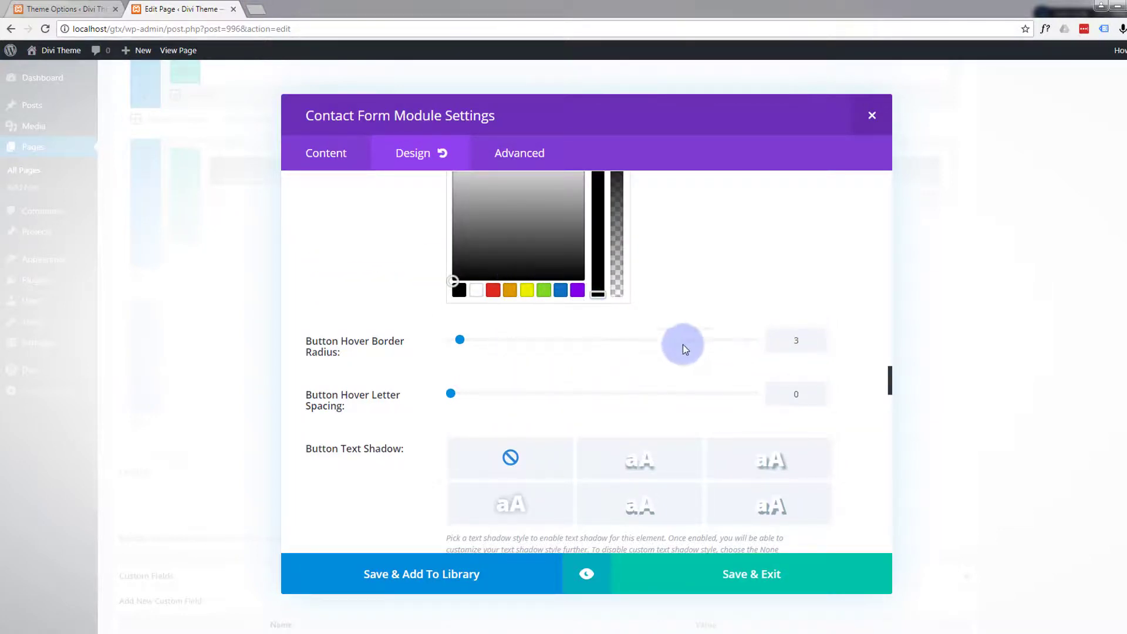
pyautogui.scroll(2, 633, 324)
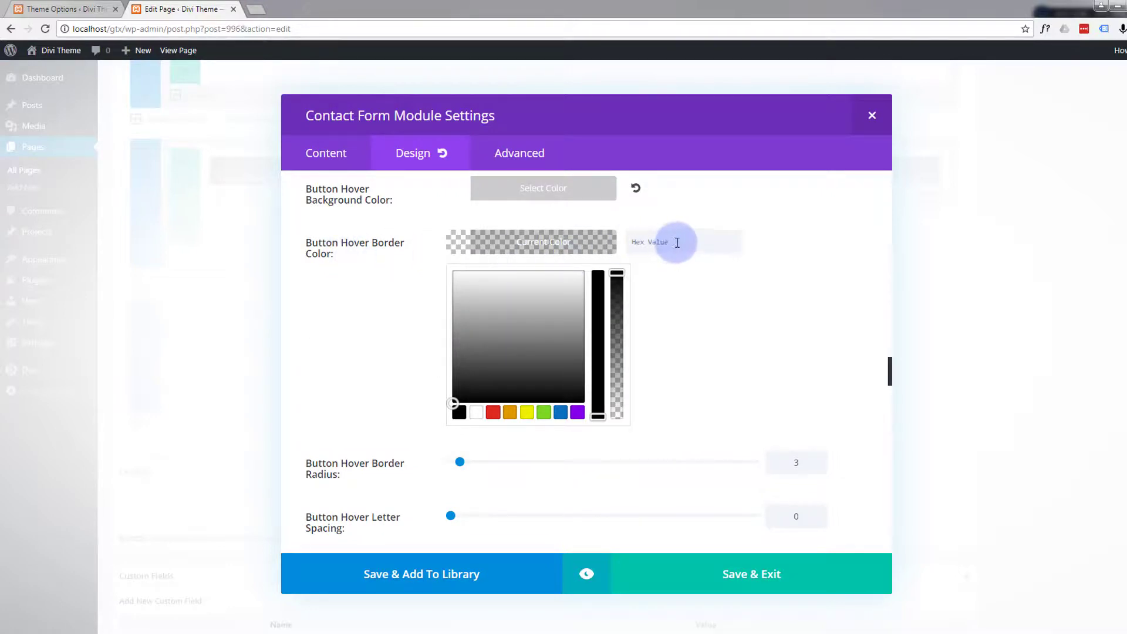
pyautogui.moveTo(676, 242); pyautogui.dragTo(596, 241)
pyautogui.write('#12b1d6')
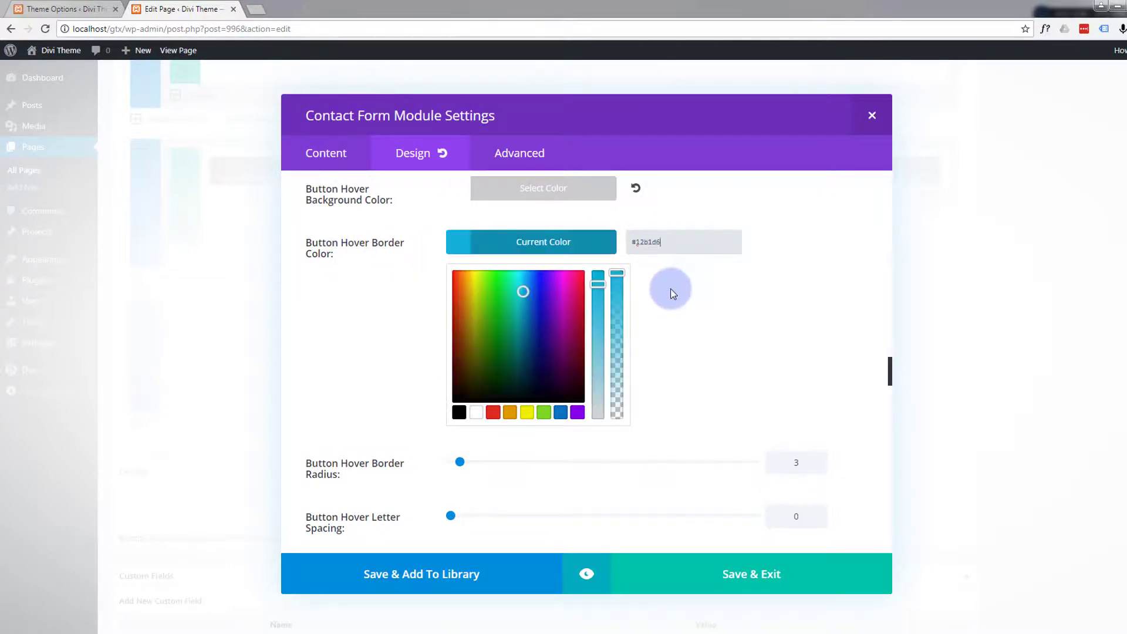
pyautogui.click(670, 287)
pyautogui.scroll(-3, 670, 289)
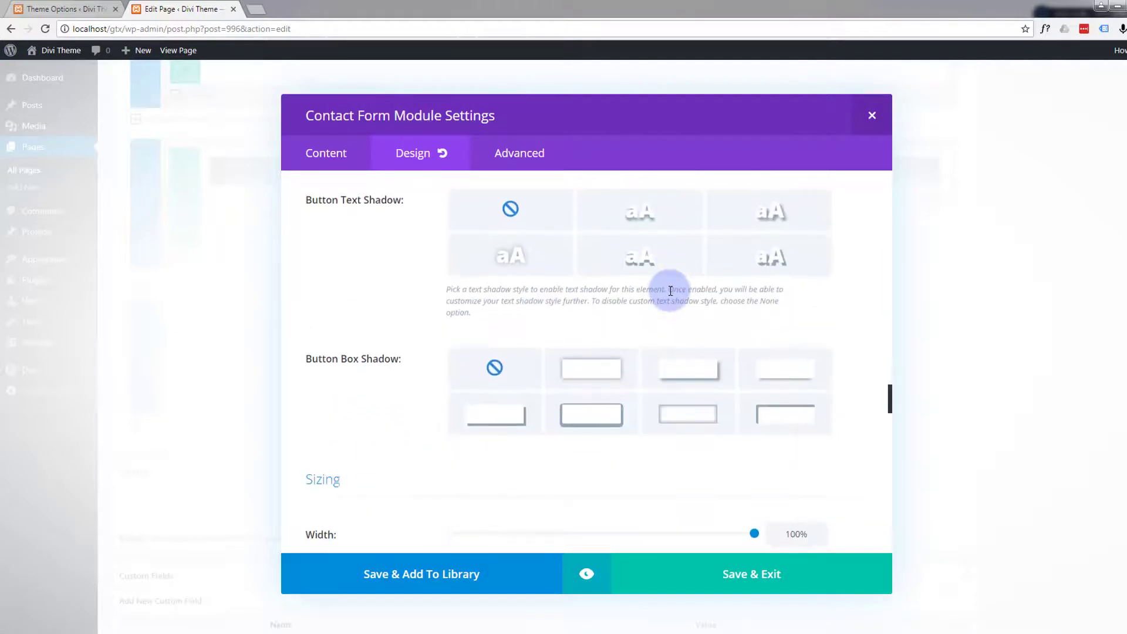
pyautogui.scroll(-2, 669, 290)
pyautogui.scroll(3, 669, 290)
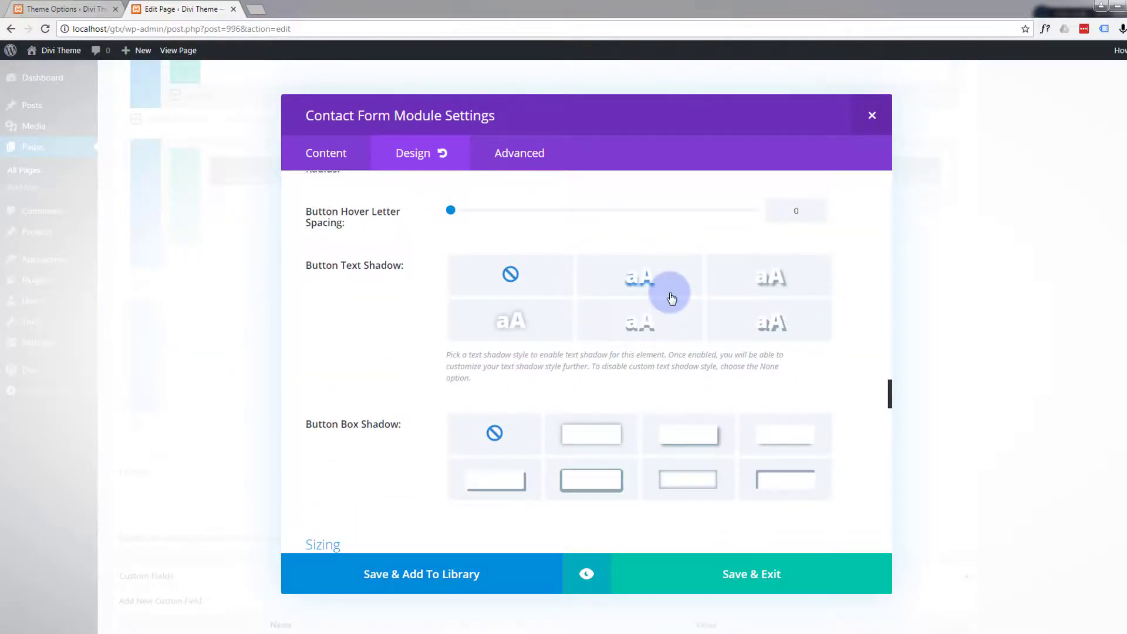
pyautogui.scroll(-2, 672, 293)
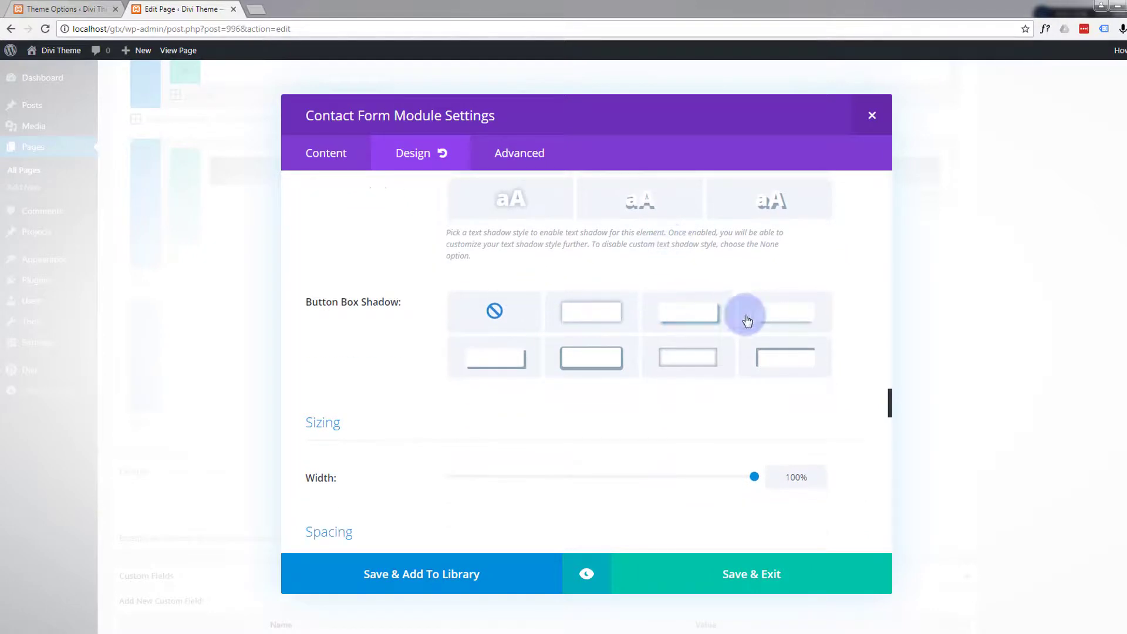
# - Apply the bottom drop-shadow preset (0px horizontal, 12px vertical, 18px blur, -6px spread) to the contact form's button
pyautogui.click(684, 323)
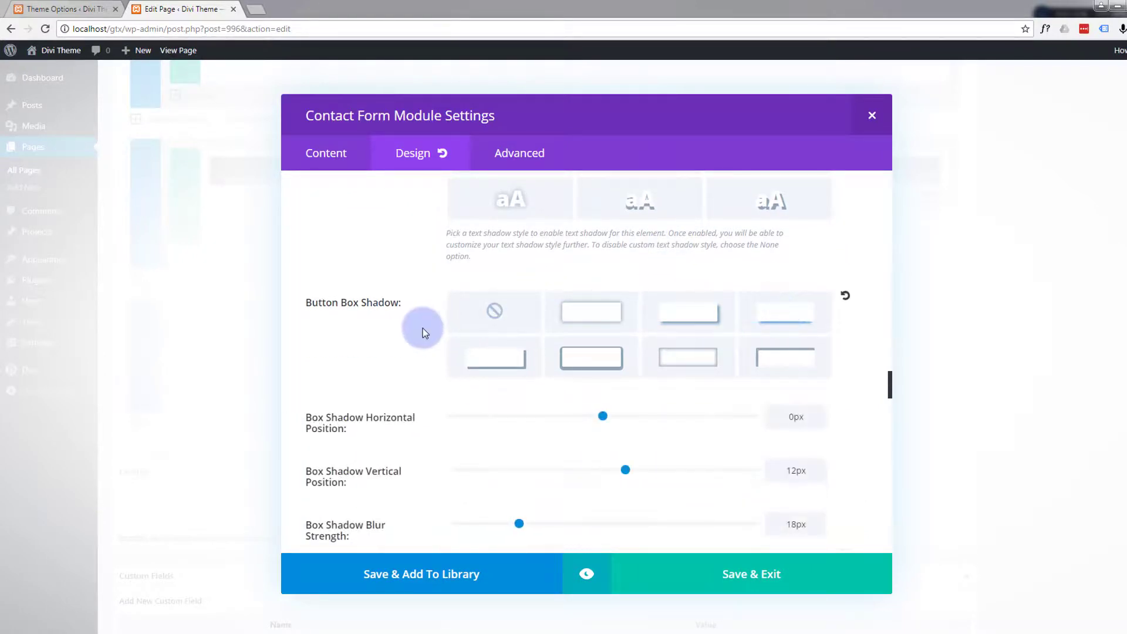
pyautogui.scroll(-6, 423, 330)
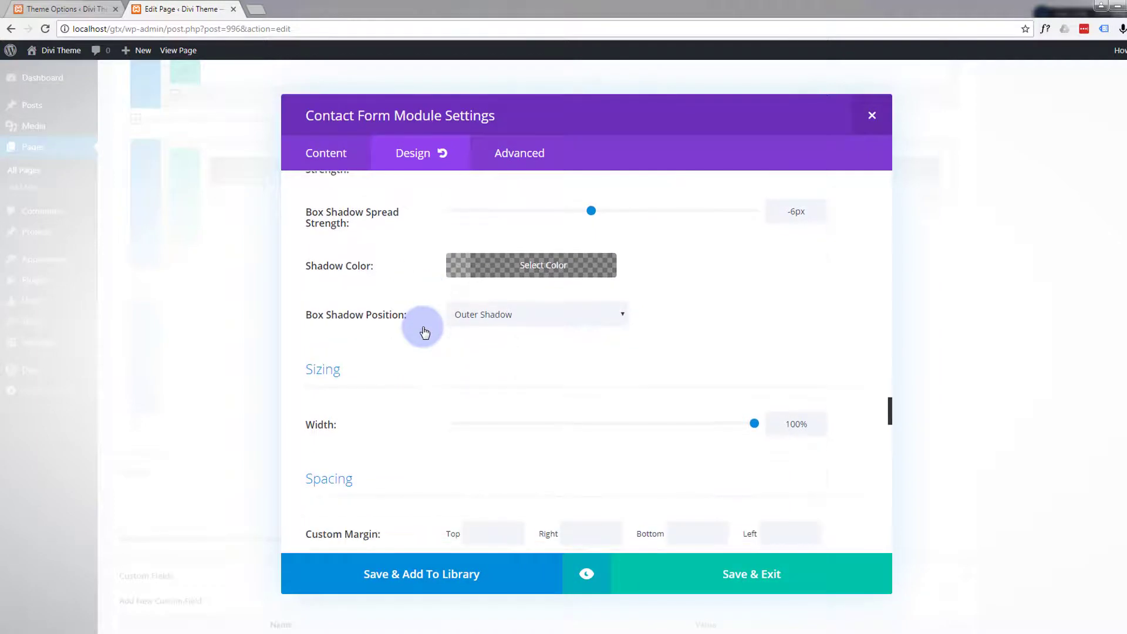
pyautogui.scroll(-7, 423, 332)
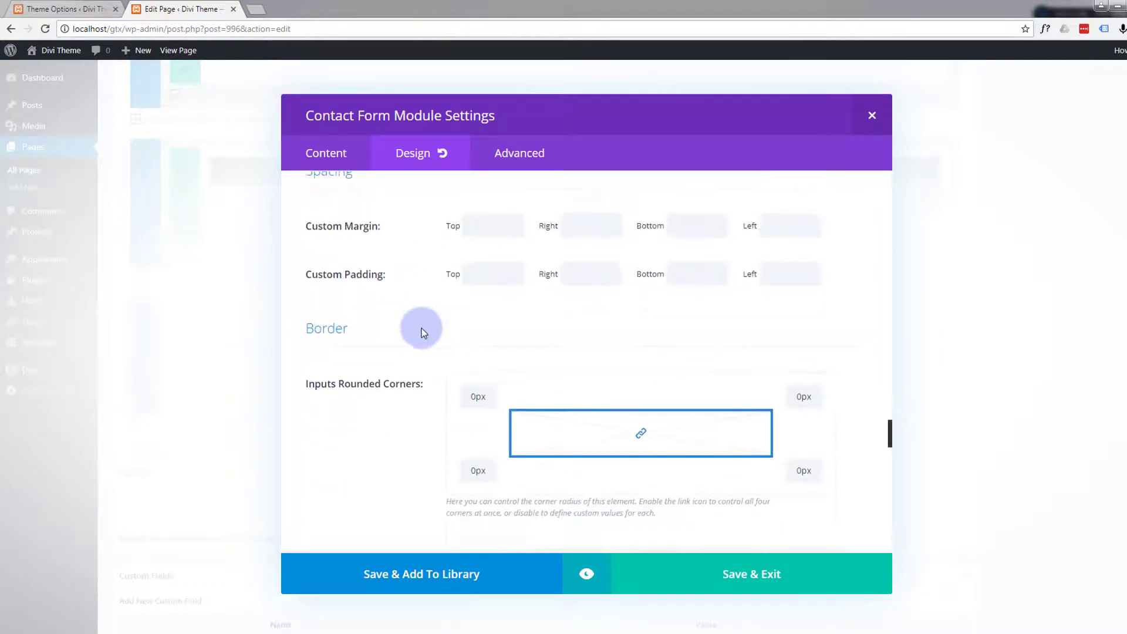
# - Examine the remaining spacing, input border, box shadow and filter options, and preview the contact form with its Submit button
pyautogui.scroll(-5, 423, 331)
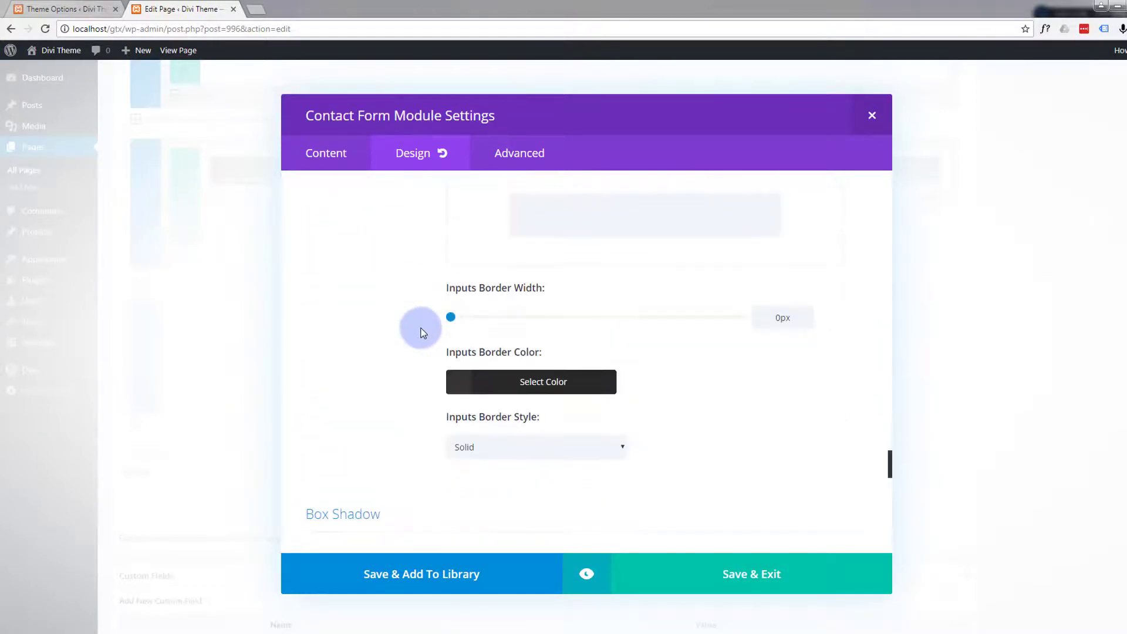
pyautogui.scroll(-6, 423, 332)
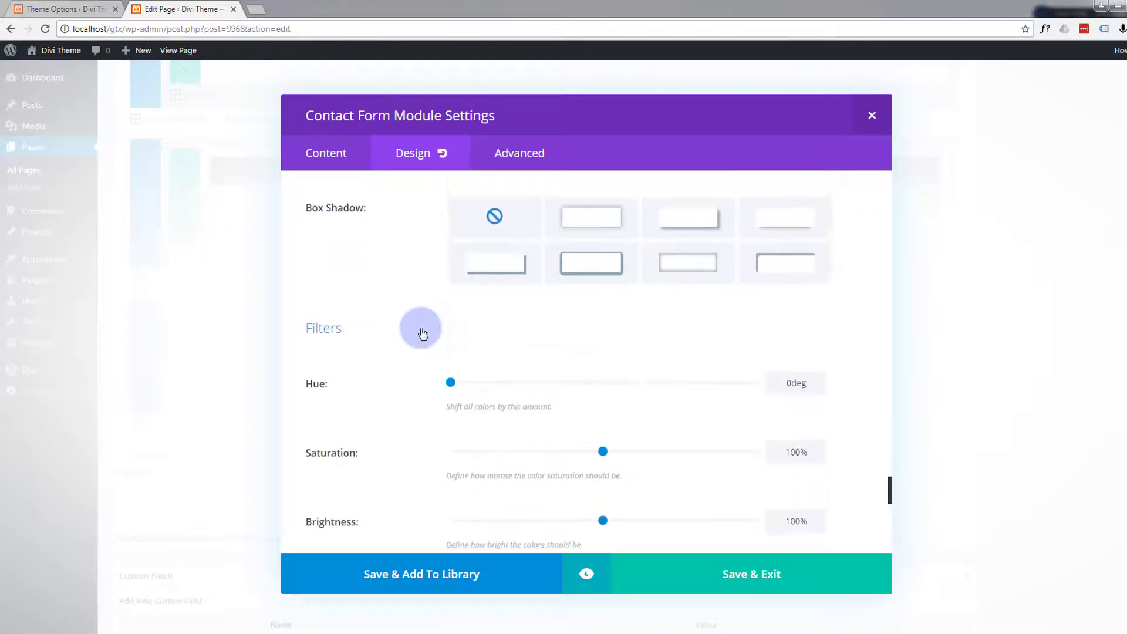
pyautogui.scroll(2, 422, 332)
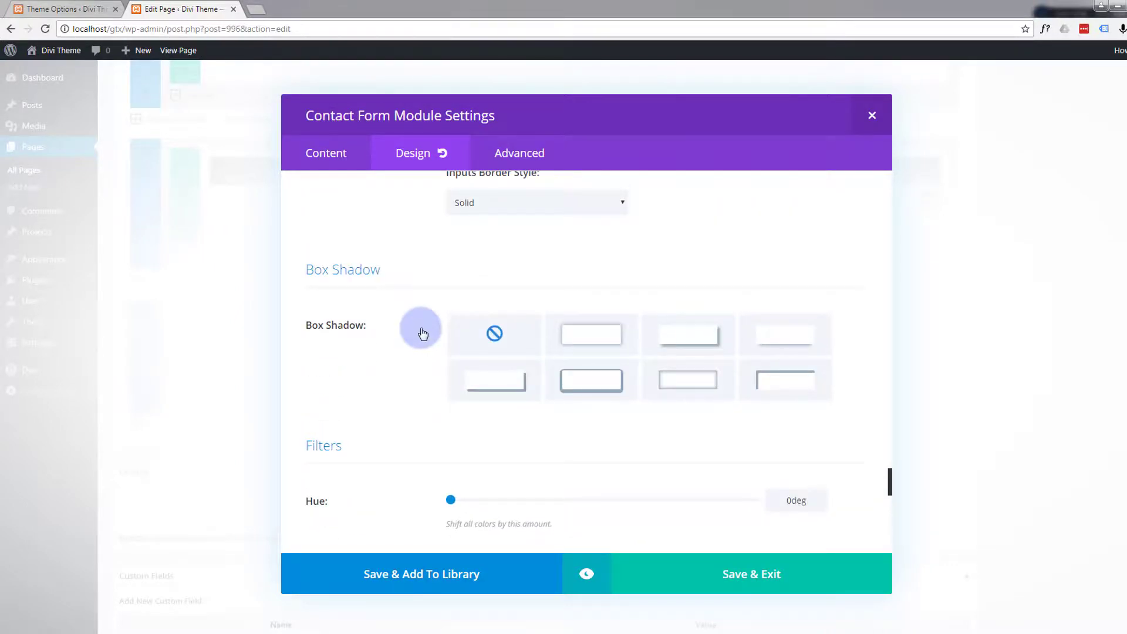
pyautogui.scroll(3, 422, 332)
pyautogui.scroll(3, 422, 332)
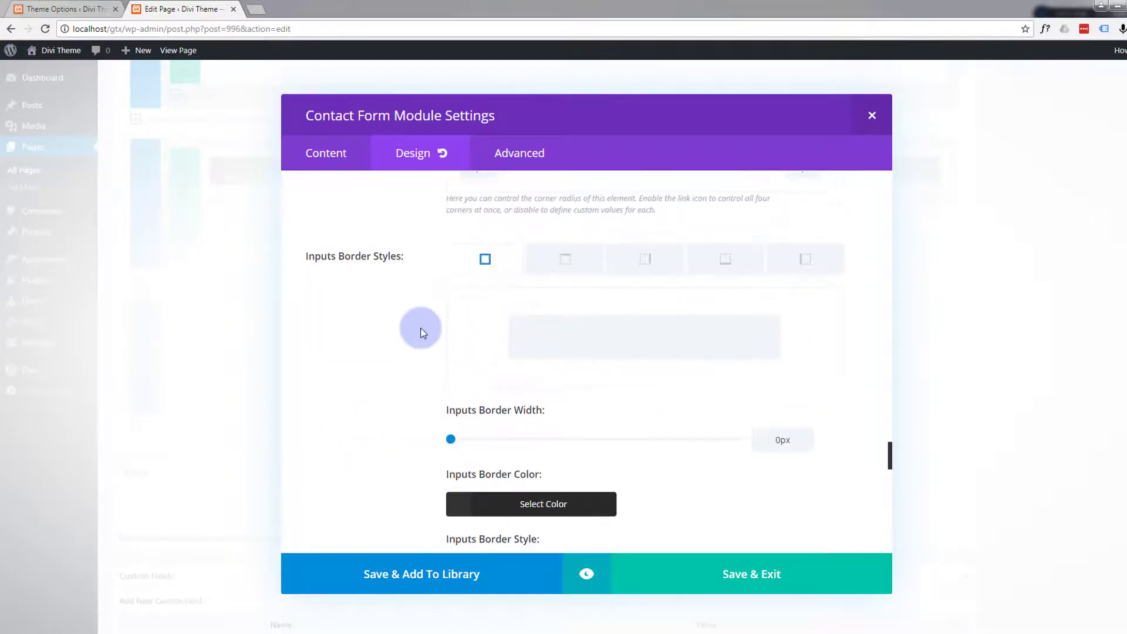
pyautogui.scroll(-2, 423, 332)
pyautogui.scroll(1, 422, 332)
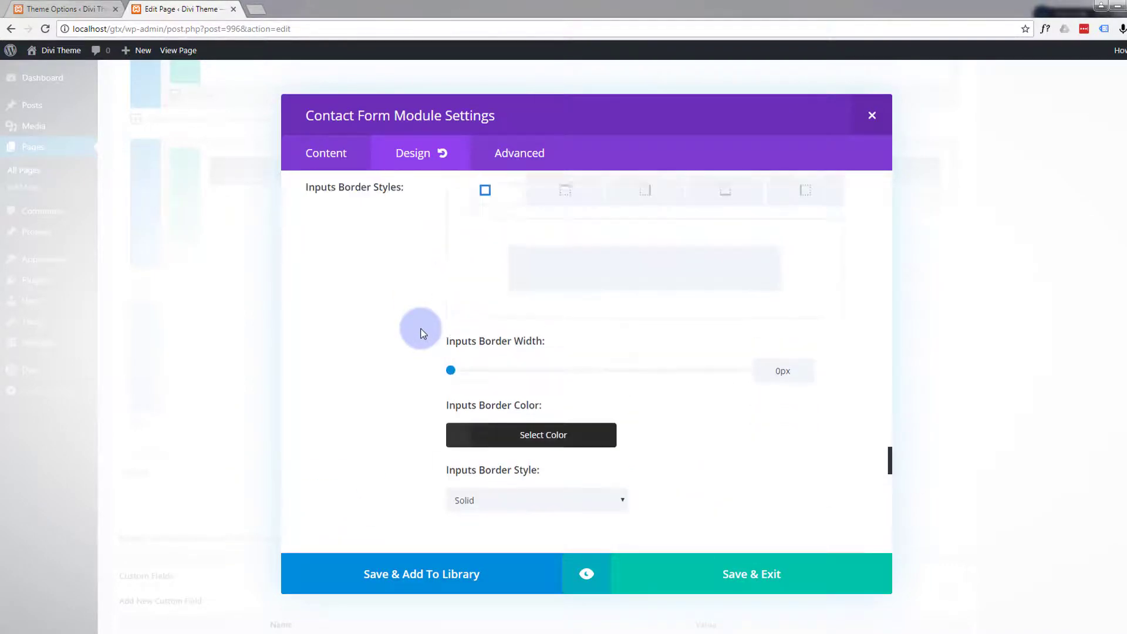
pyautogui.scroll(-5, 422, 332)
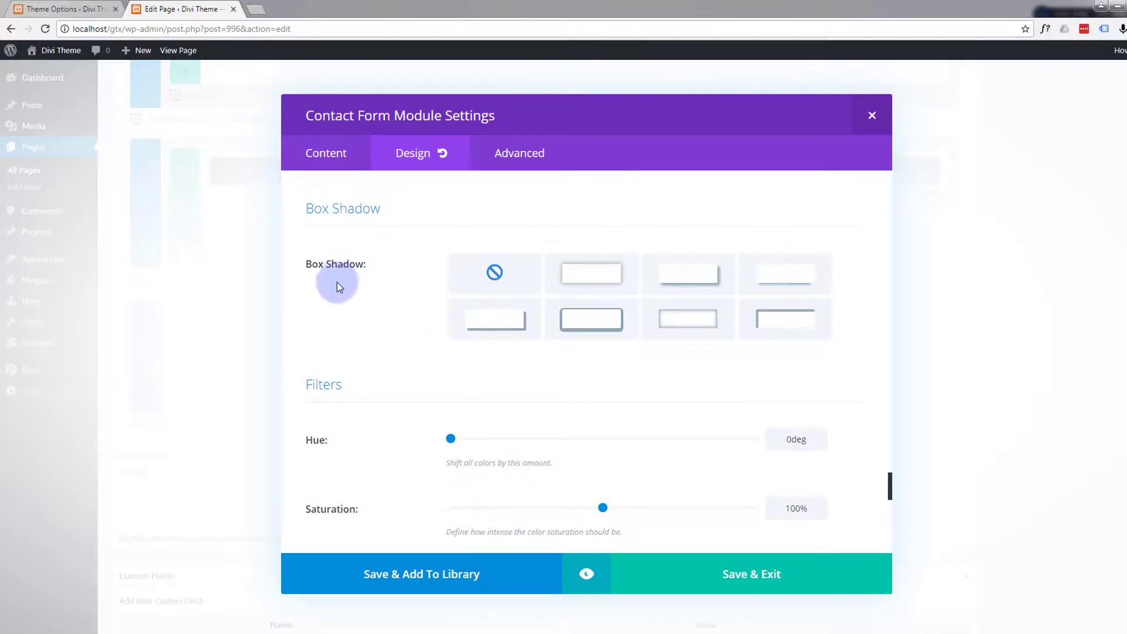
pyautogui.click(587, 587)
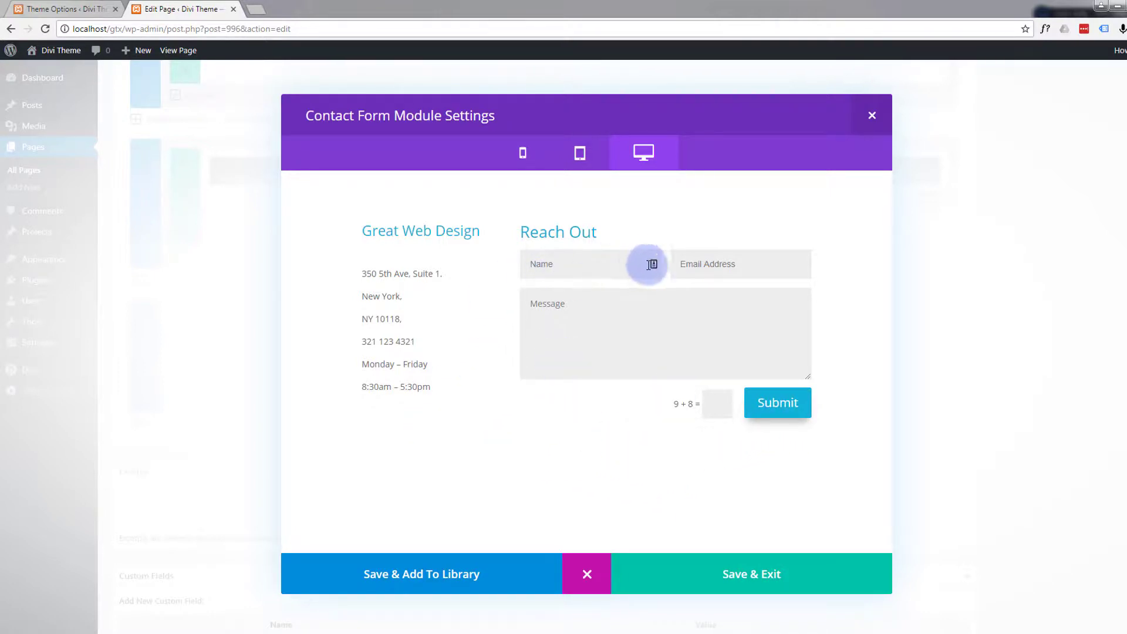
pyautogui.click(585, 572)
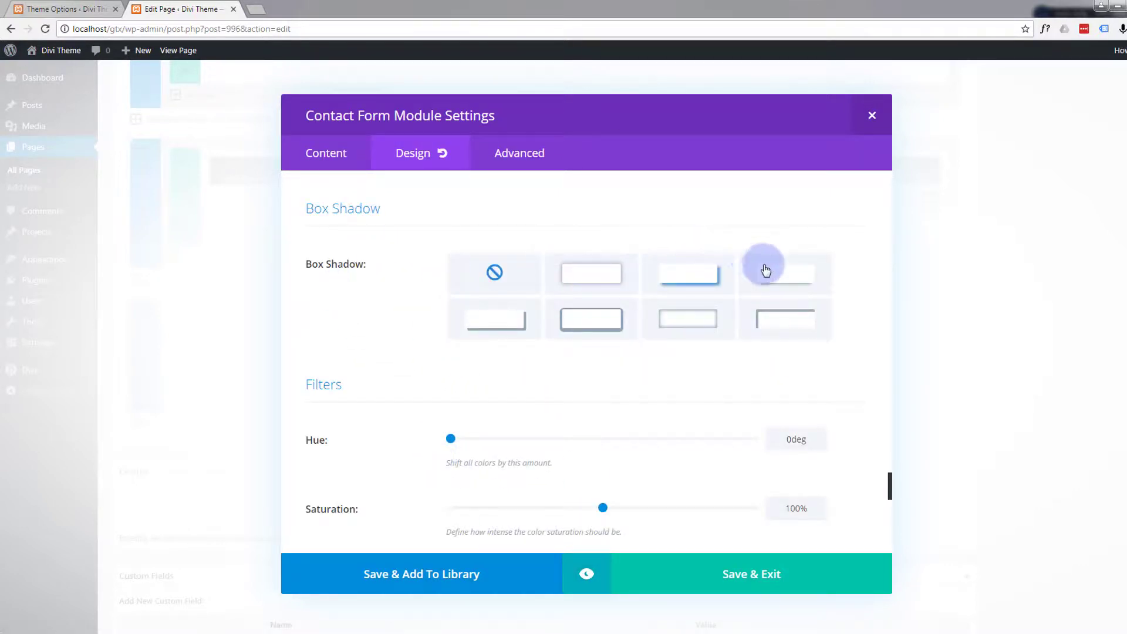
# - Give the contact form fields the bottom box-shadow preset (0px horizontal, 12px vertical, 18px blur), check the preview, and save the module
pyautogui.click(785, 277)
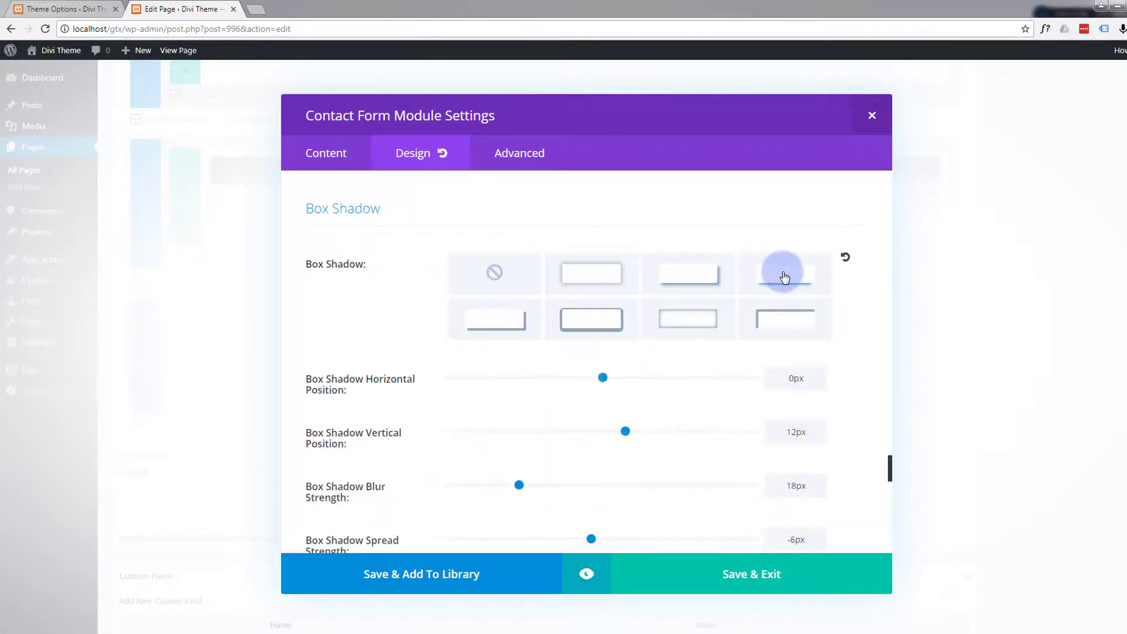
pyautogui.click(588, 573)
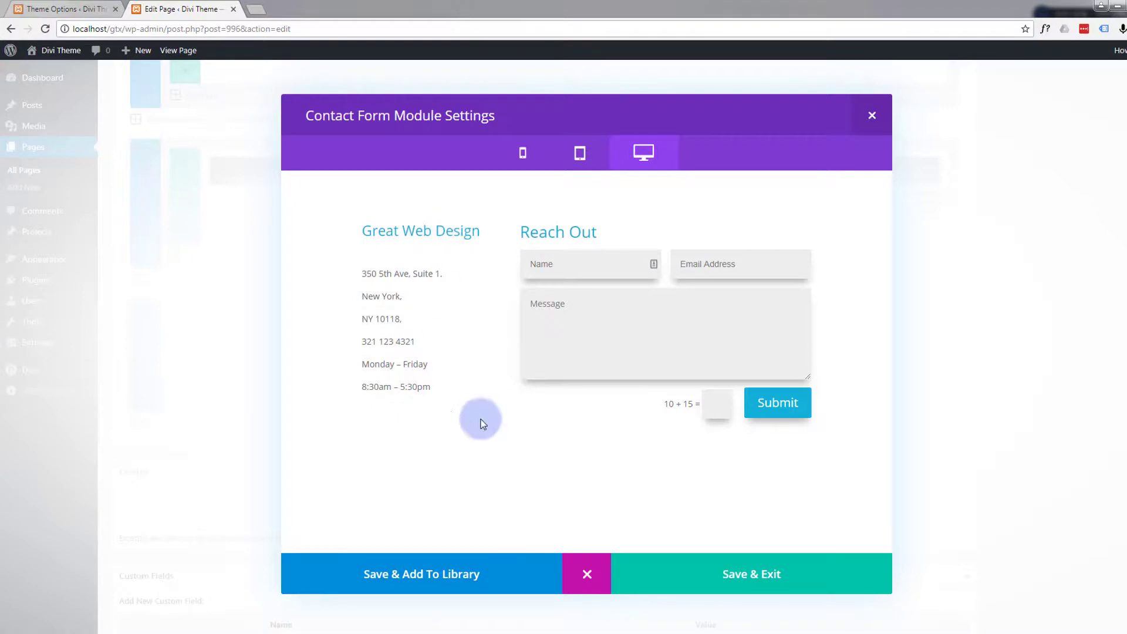
pyautogui.click(586, 581)
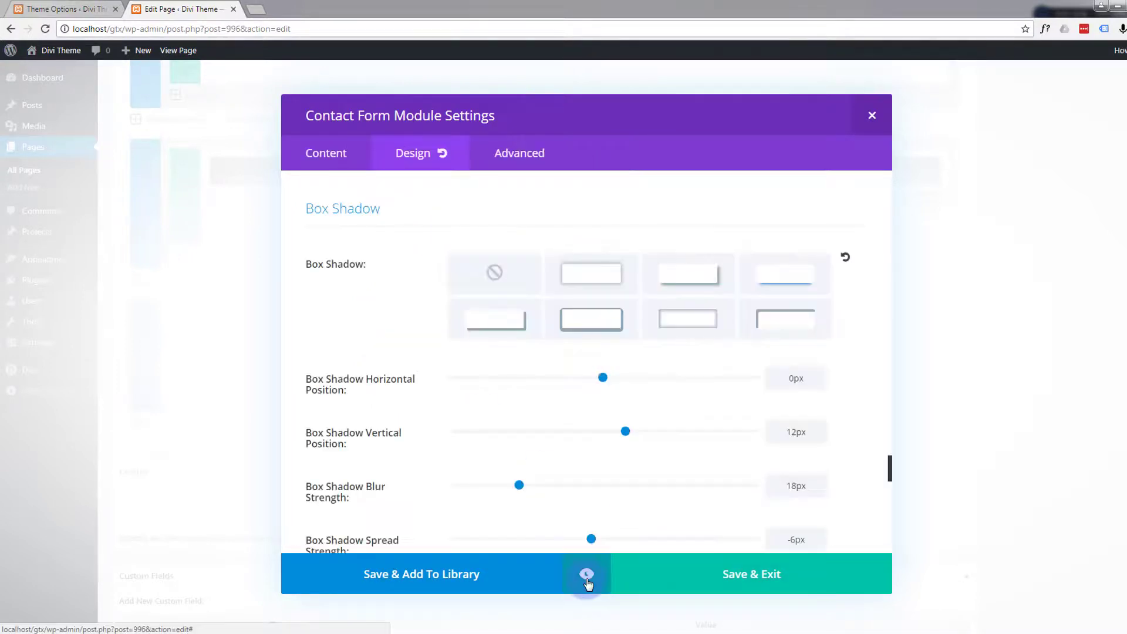
pyautogui.click(702, 581)
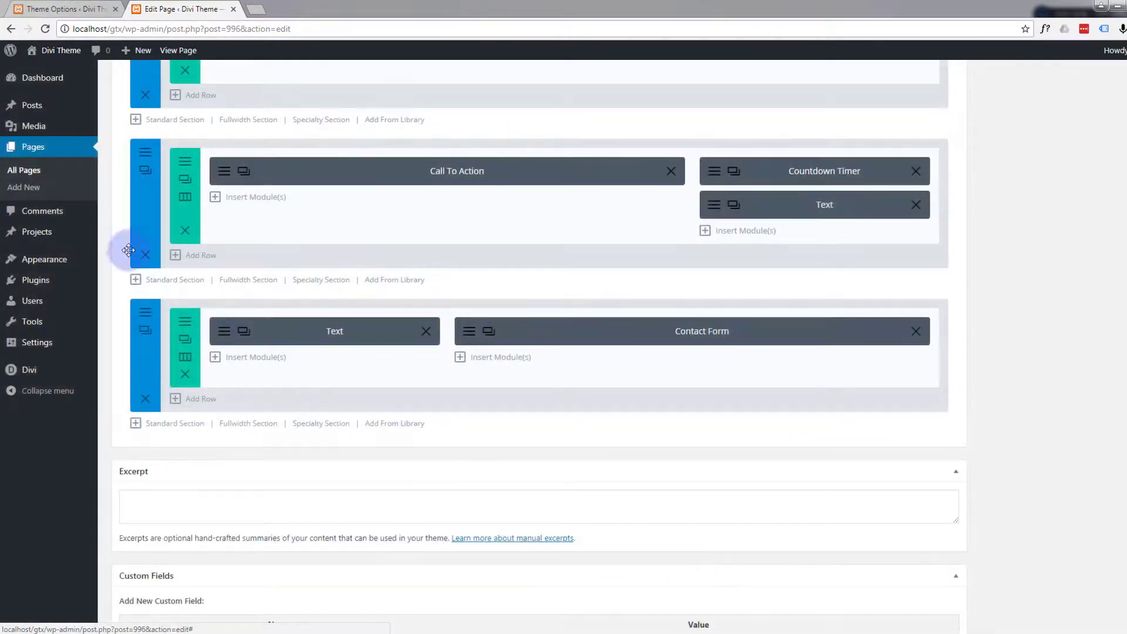
# - Check the H2 heading design settings of the contact details text module, and save and close the module
pyautogui.click(224, 332)
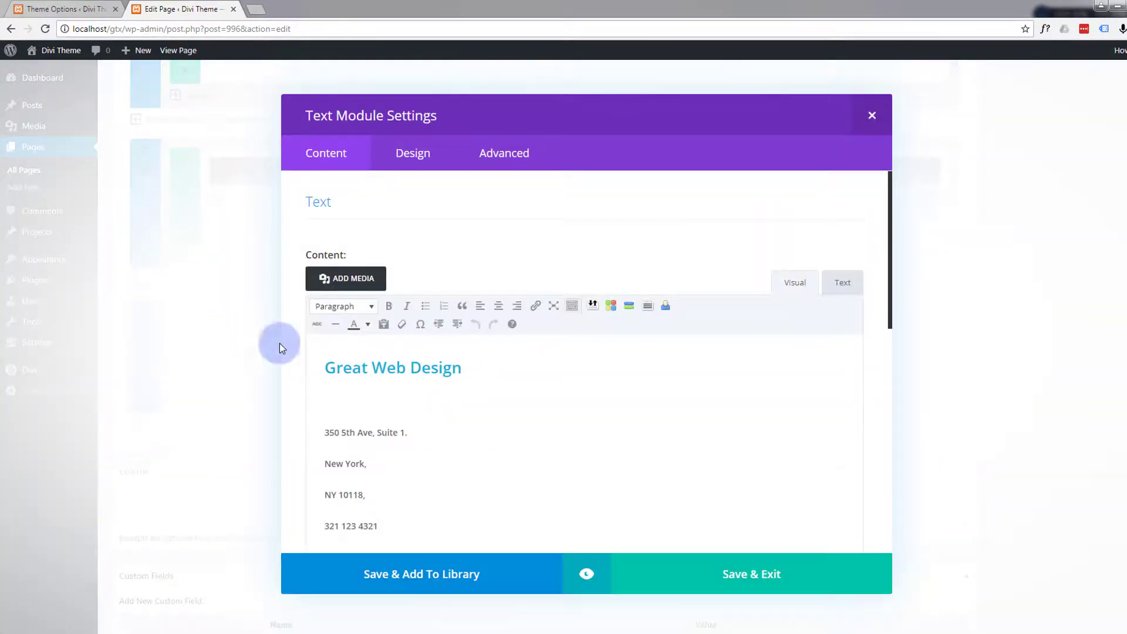
pyautogui.click(356, 364)
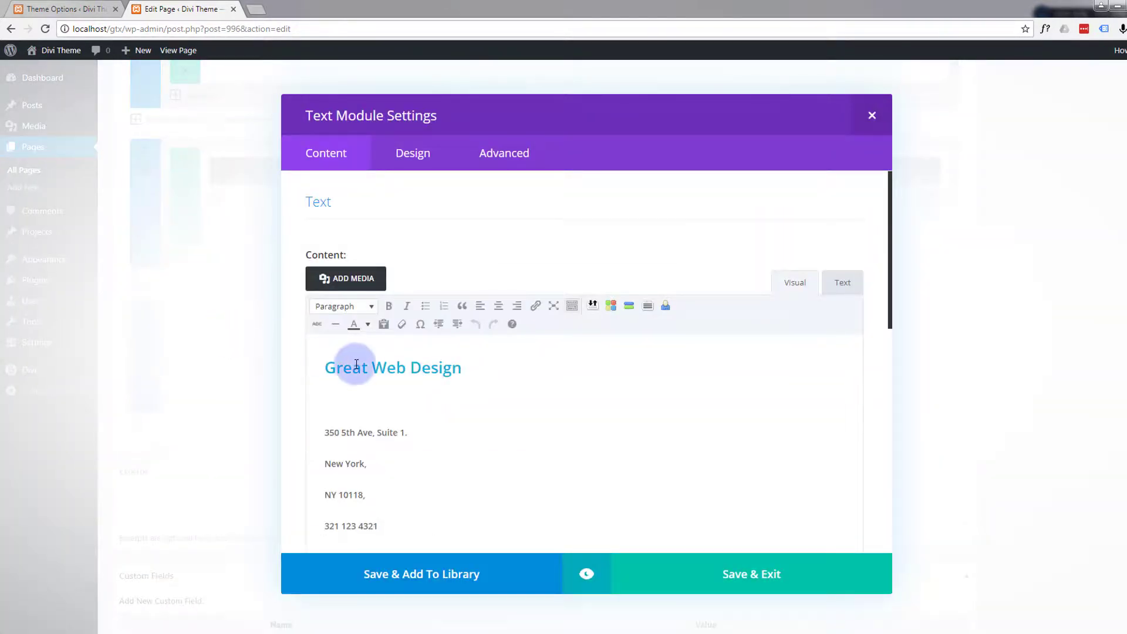
pyautogui.click(421, 153)
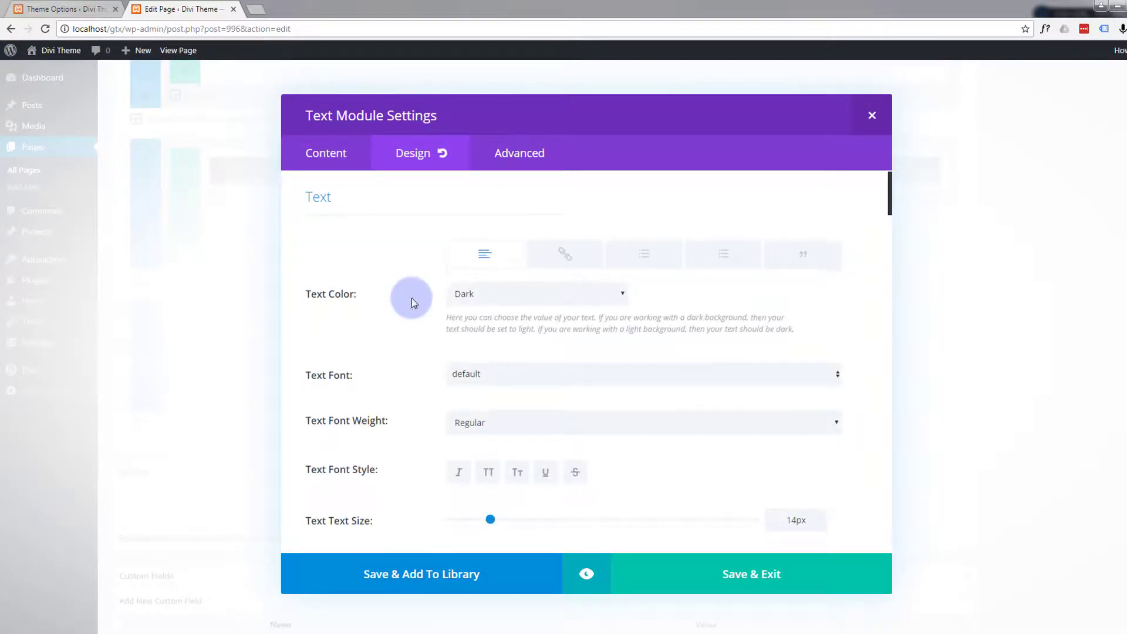
pyautogui.scroll(-5, 411, 298)
pyautogui.scroll(-8, 410, 300)
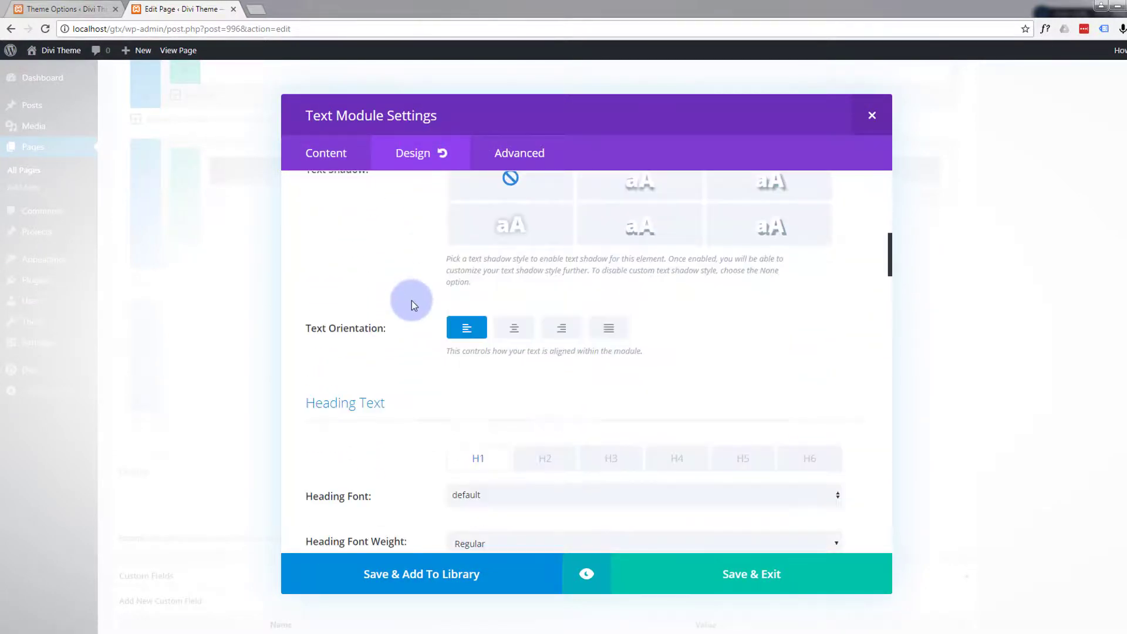
pyautogui.scroll(1, 410, 302)
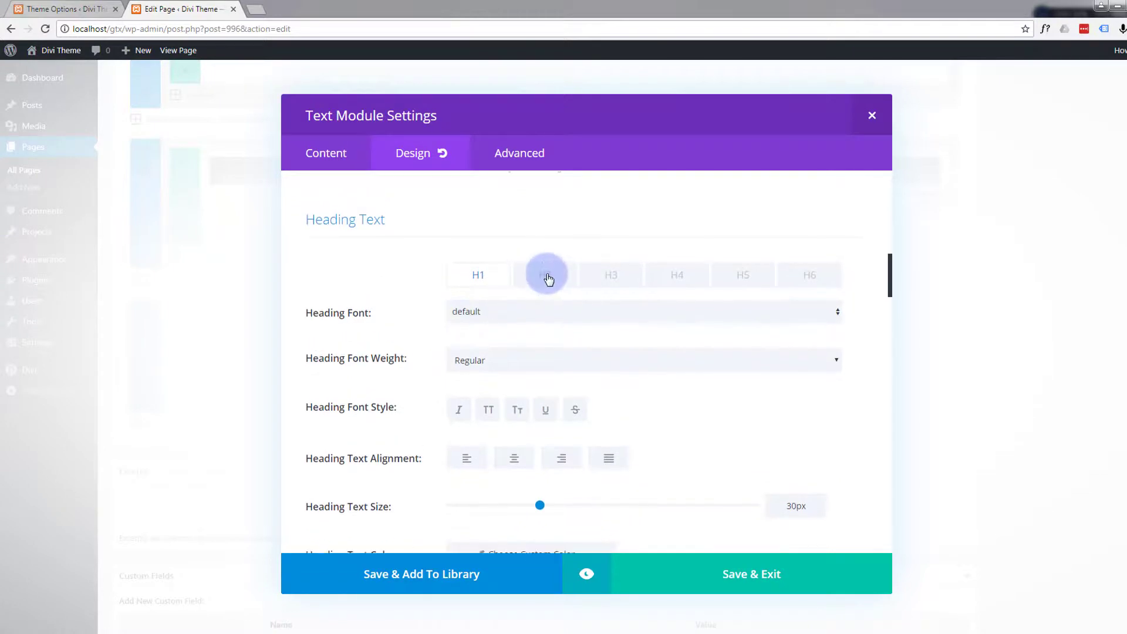
pyautogui.click(546, 276)
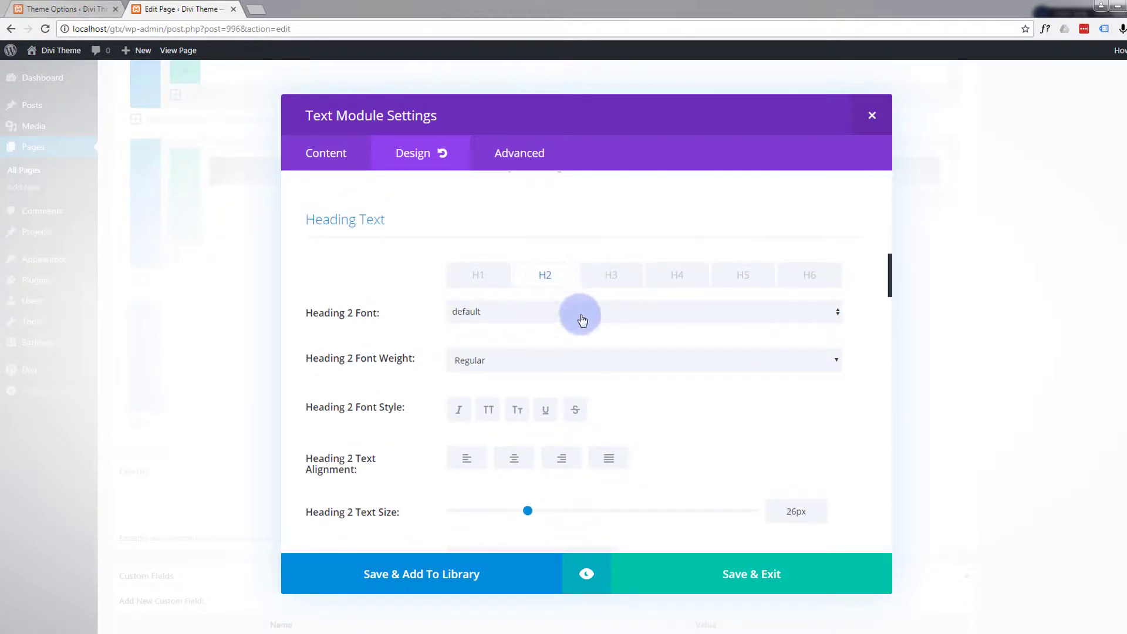
pyautogui.scroll(-1, 653, 358)
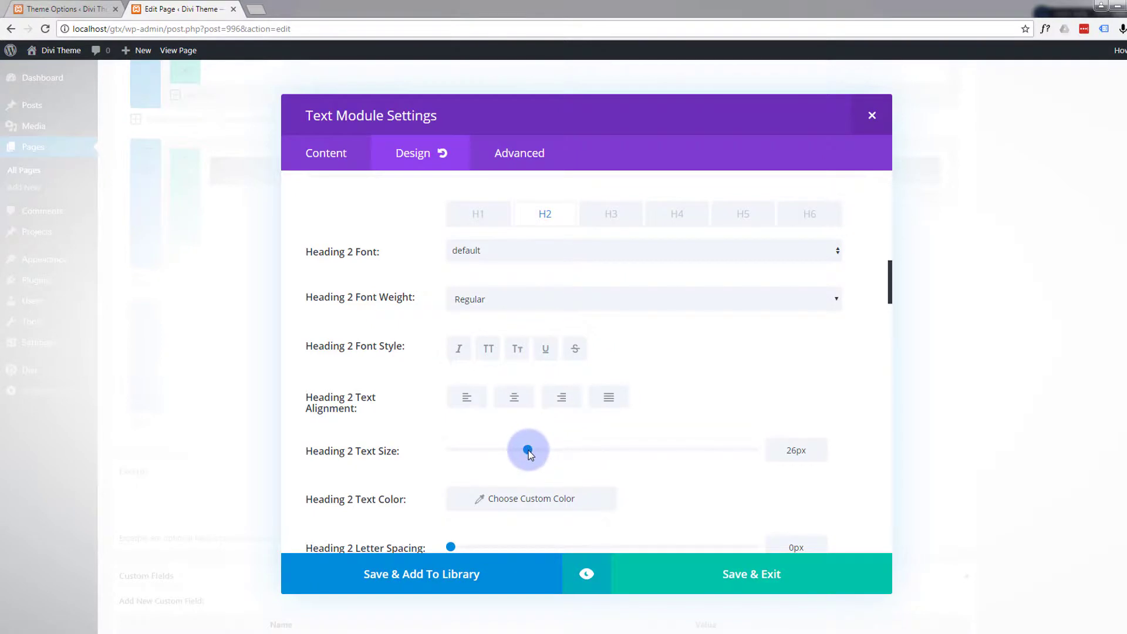
pyautogui.click(776, 579)
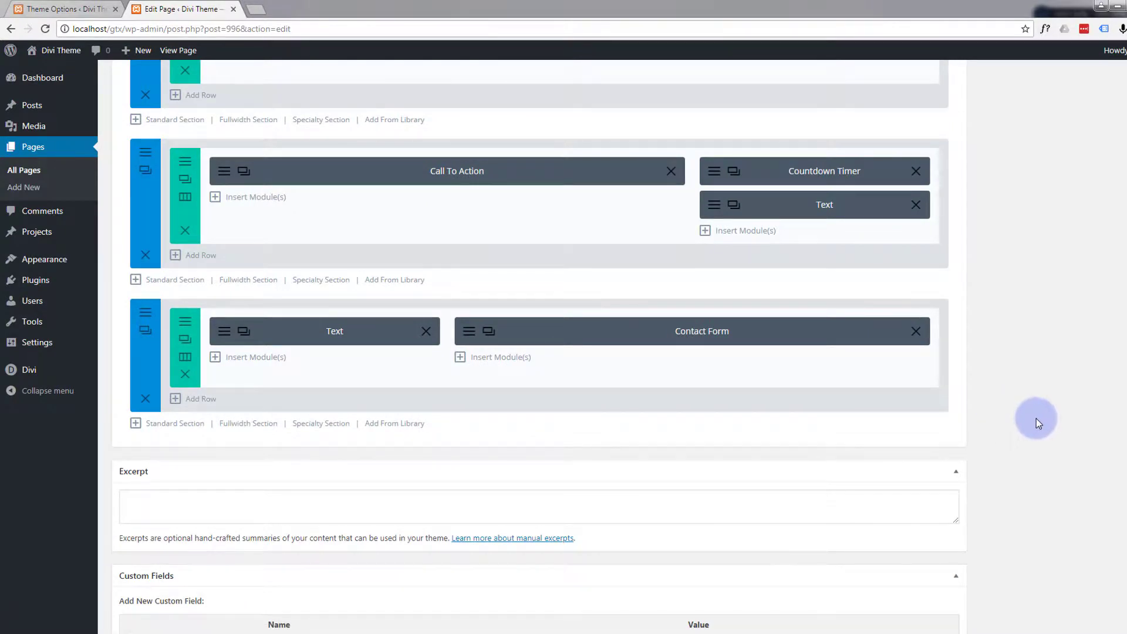
# - Update the published One Page page with the finished contact section
pyautogui.scroll(8, 1036, 419)
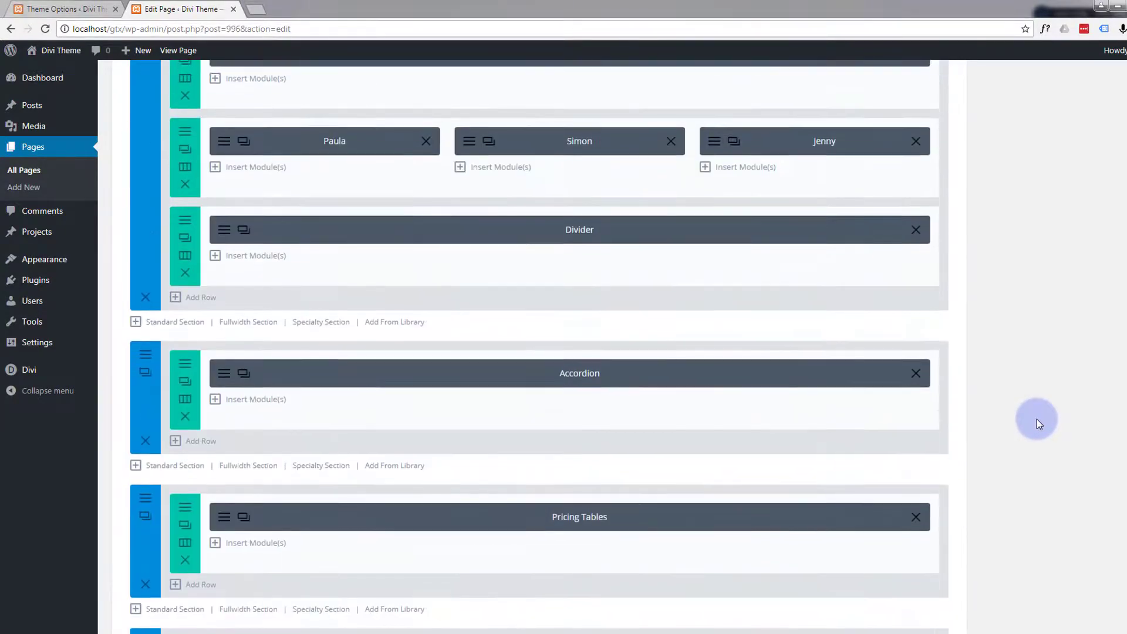
pyautogui.scroll(15, 1036, 419)
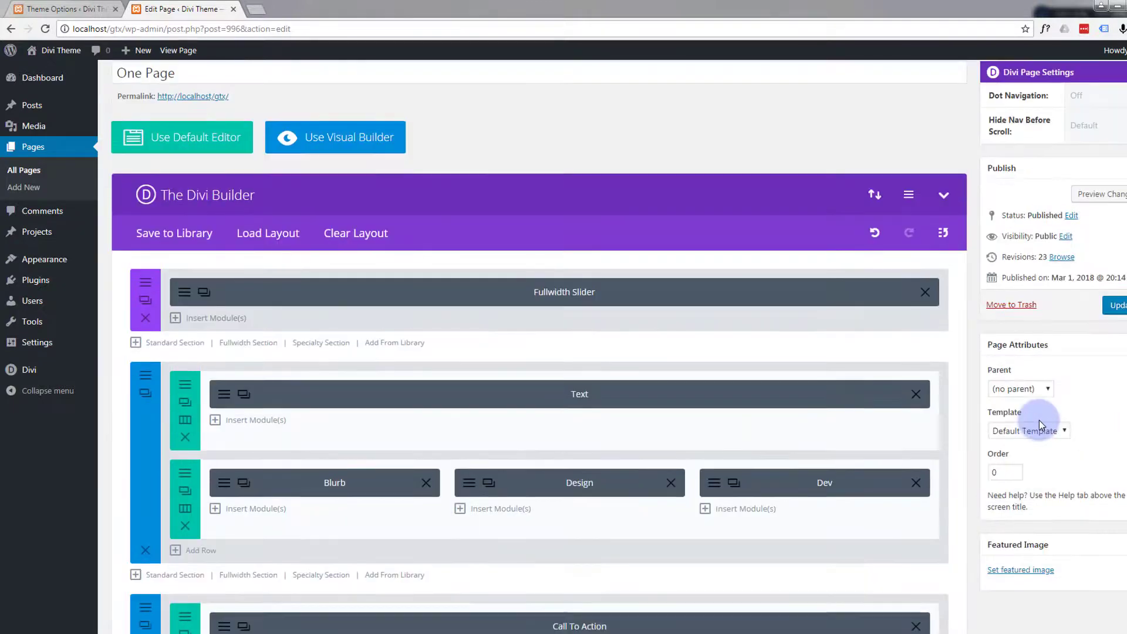
pyautogui.scroll(1, 1039, 420)
pyautogui.click(1117, 348)
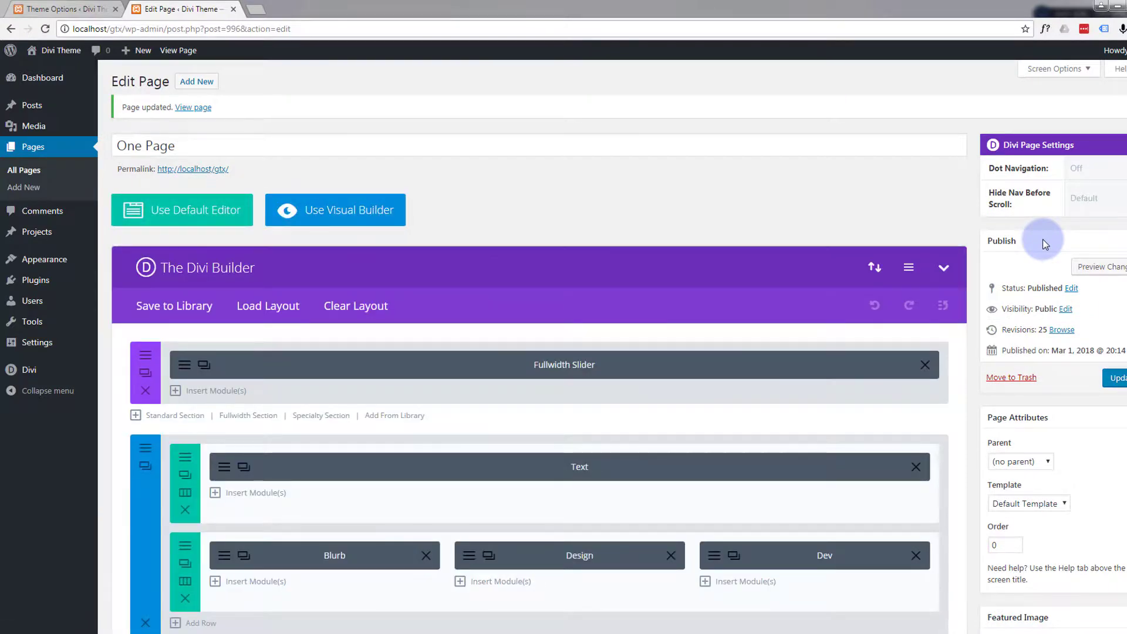
# - Preview the page changes on the front end and look through the page's sections
pyautogui.click(1085, 269)
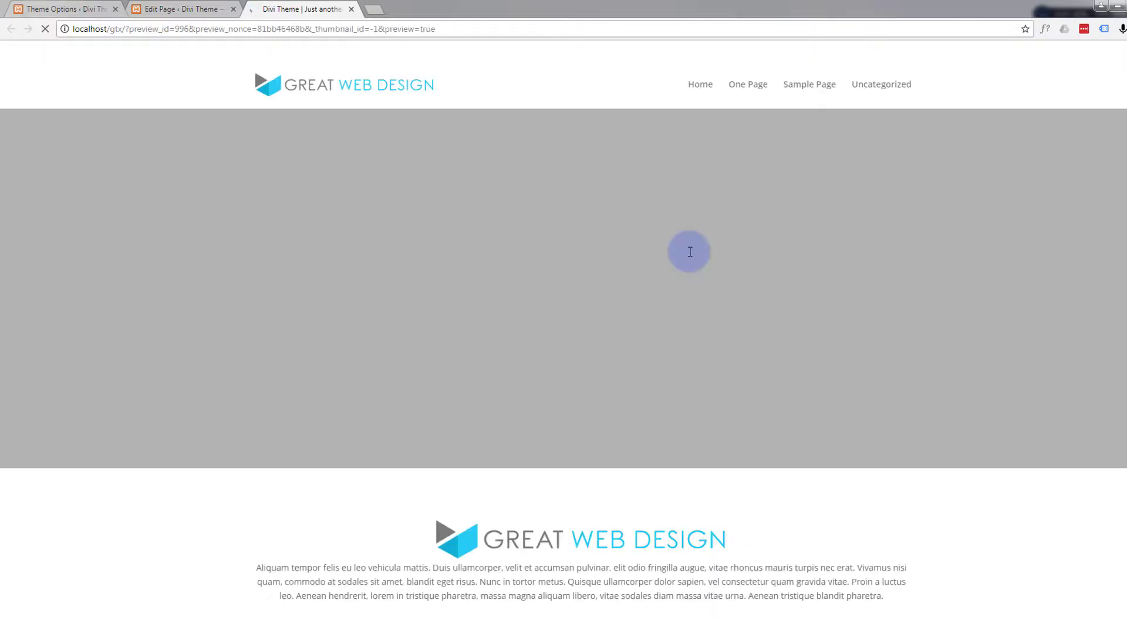
pyautogui.scroll(-8, 672, 297)
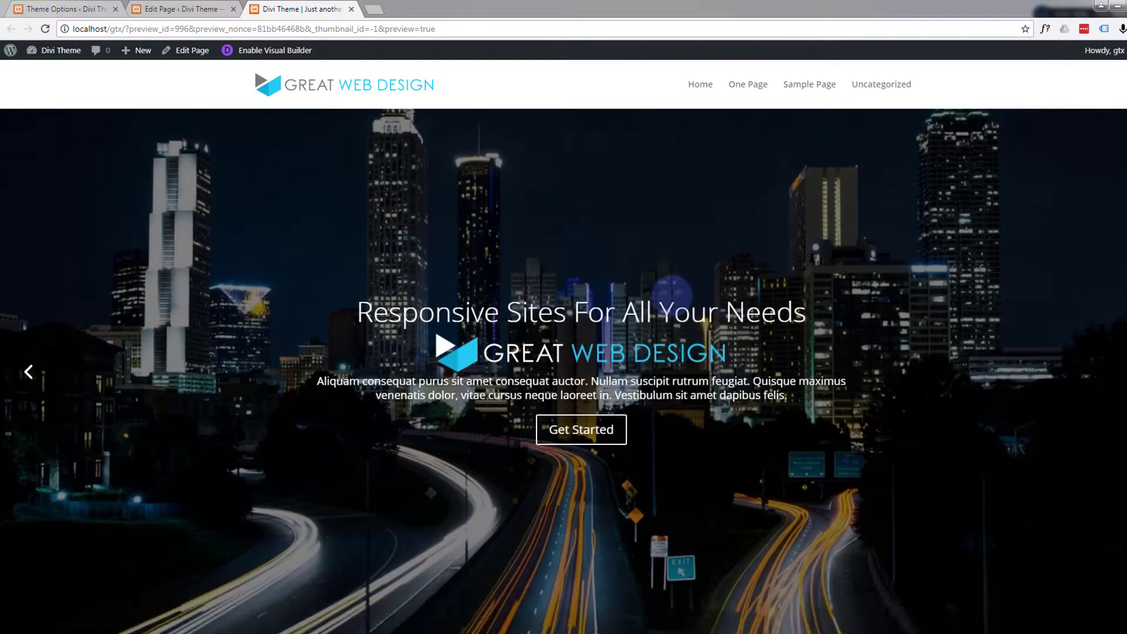
pyautogui.scroll(-15, 673, 299)
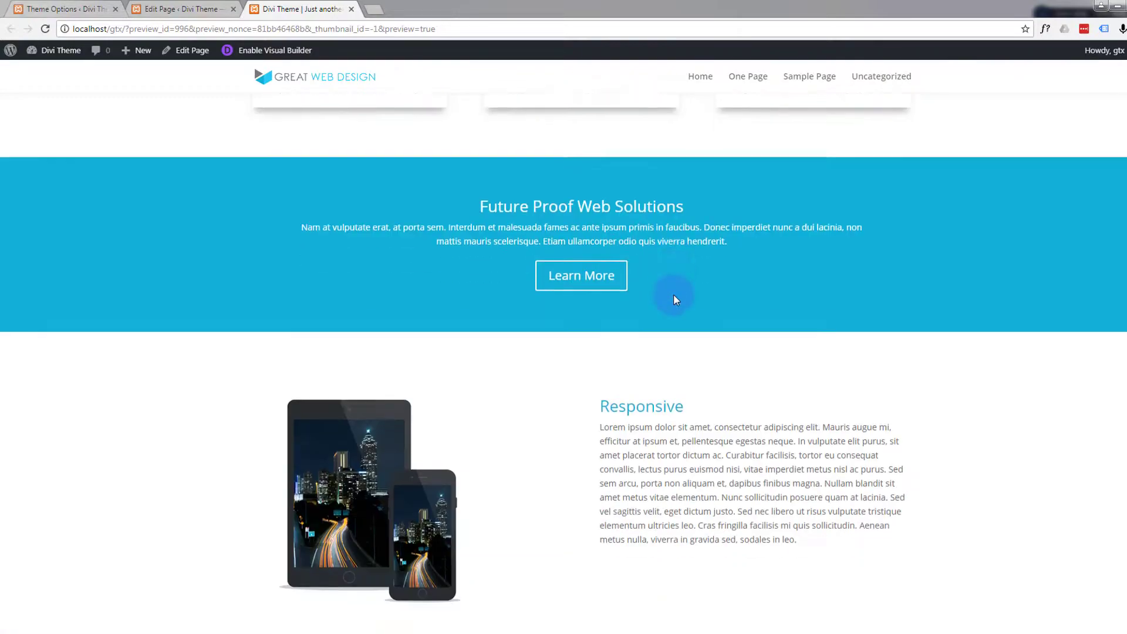
pyautogui.scroll(-15, 675, 300)
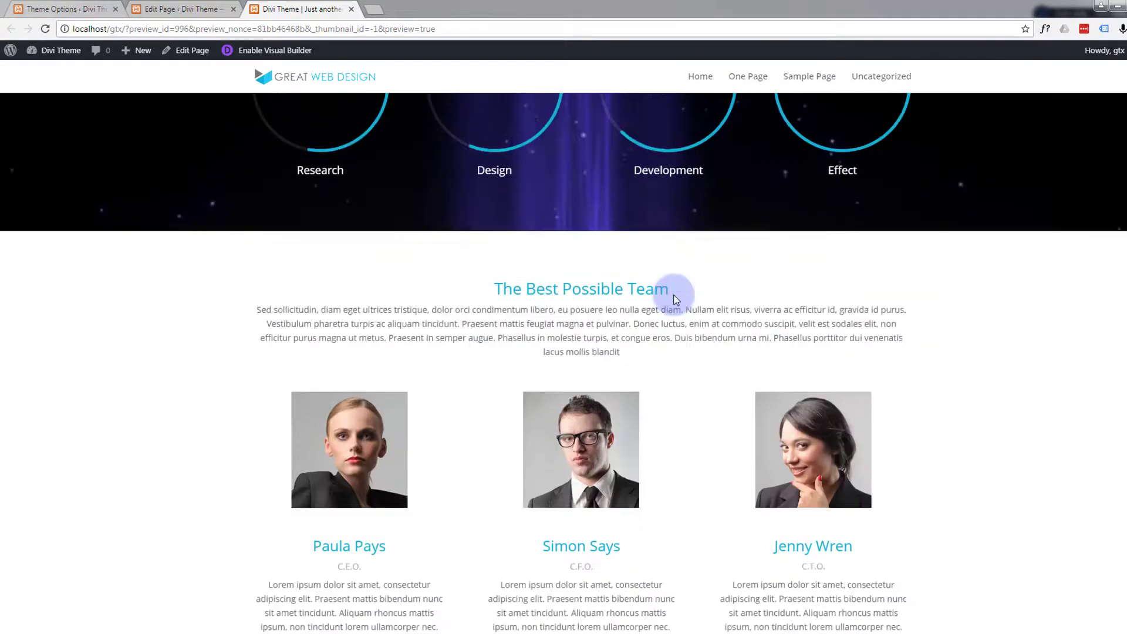
pyautogui.scroll(-15, 675, 298)
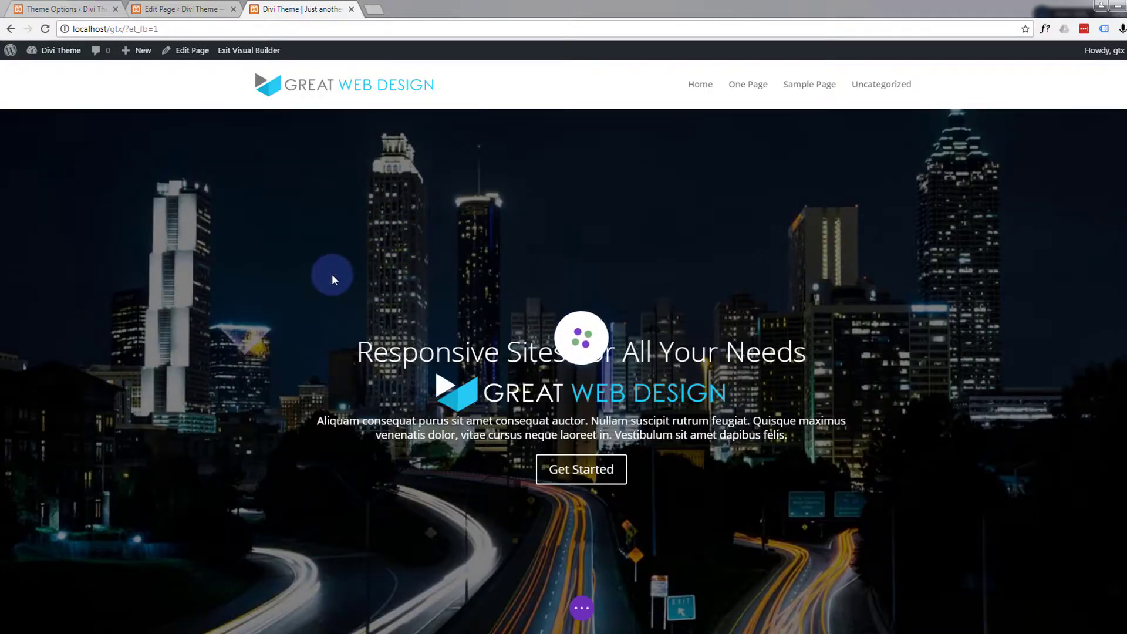
# - Open the settings of the Reach Out contact form module at the end of the page and look through its content options
pyautogui.scroll(-12, 332, 274)
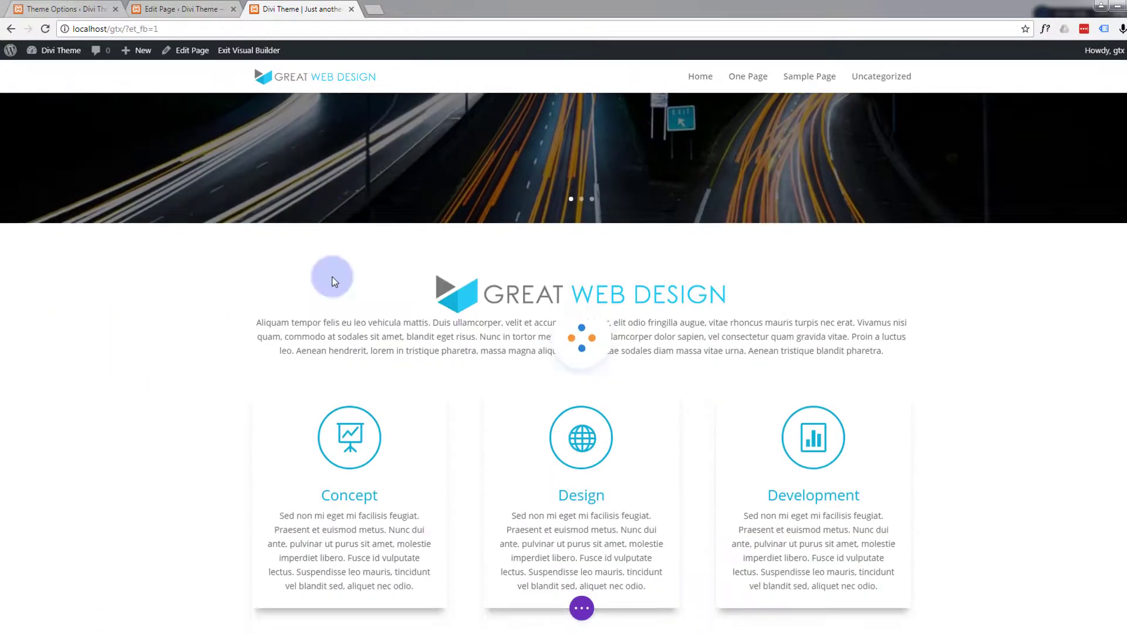
pyautogui.scroll(-15, 332, 276)
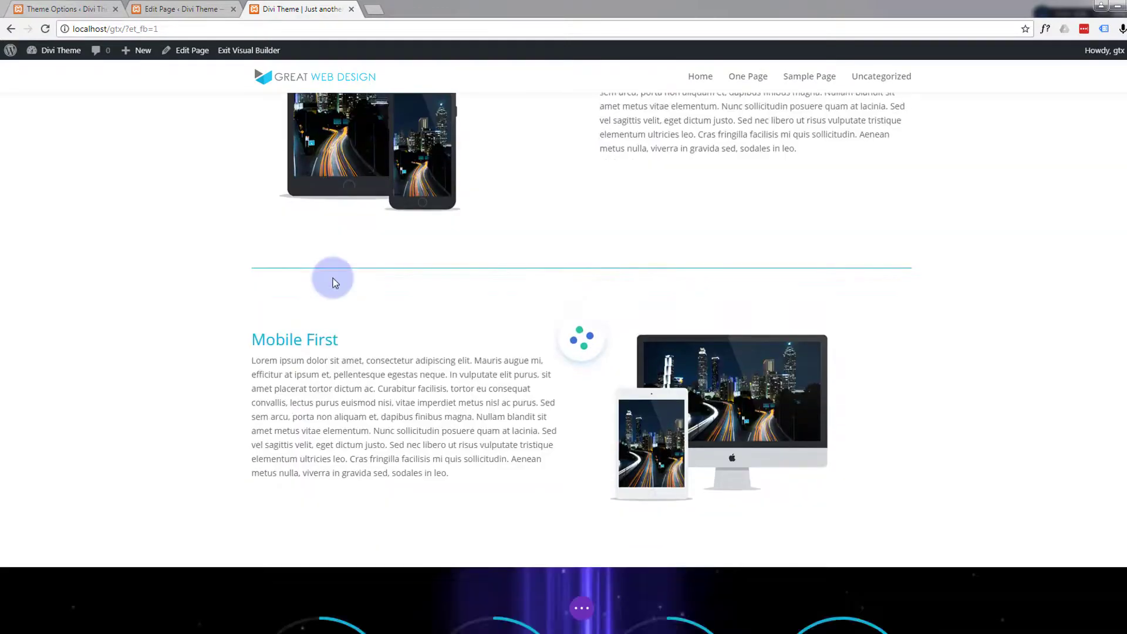
pyautogui.scroll(-15, 332, 282)
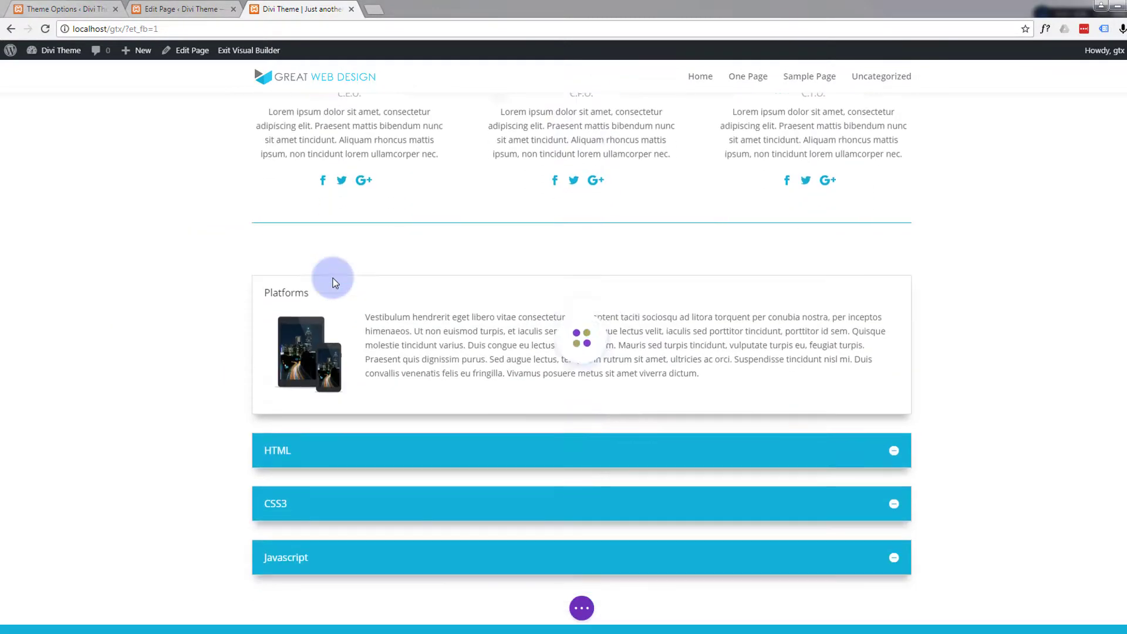
pyautogui.scroll(-8, 332, 282)
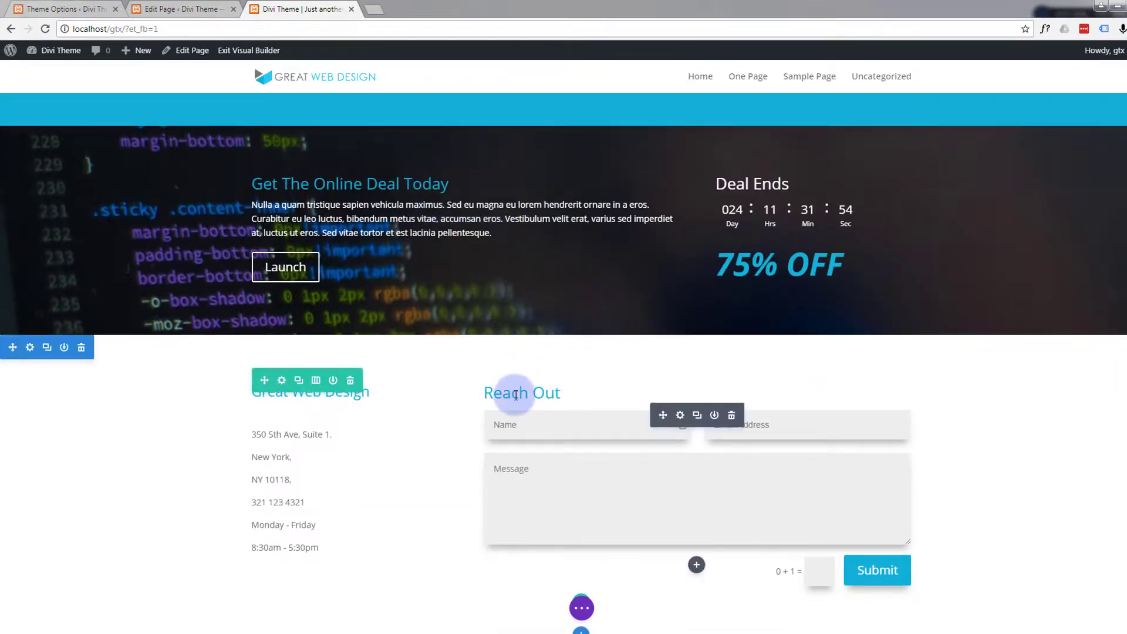
pyautogui.click(680, 416)
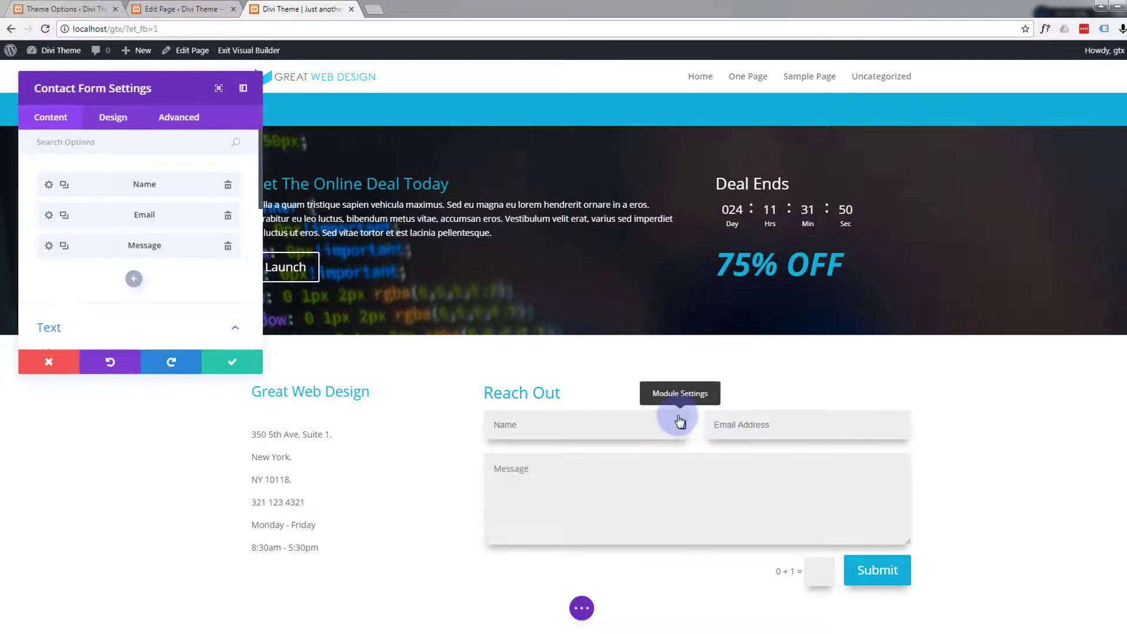
pyautogui.scroll(-2, 105, 266)
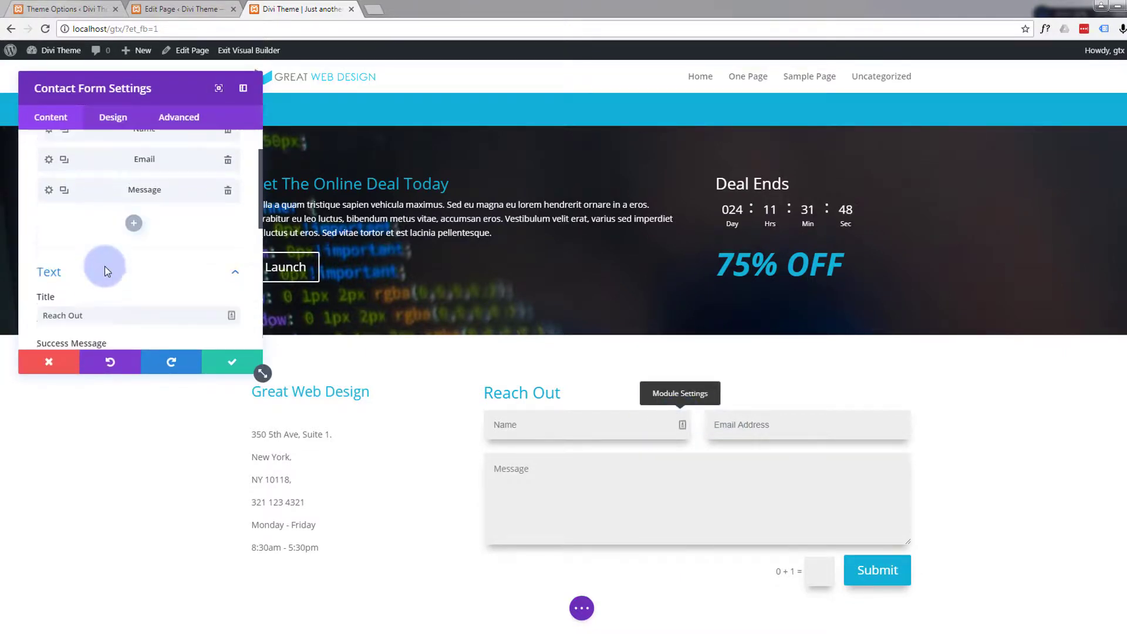
pyautogui.scroll(-3, 105, 266)
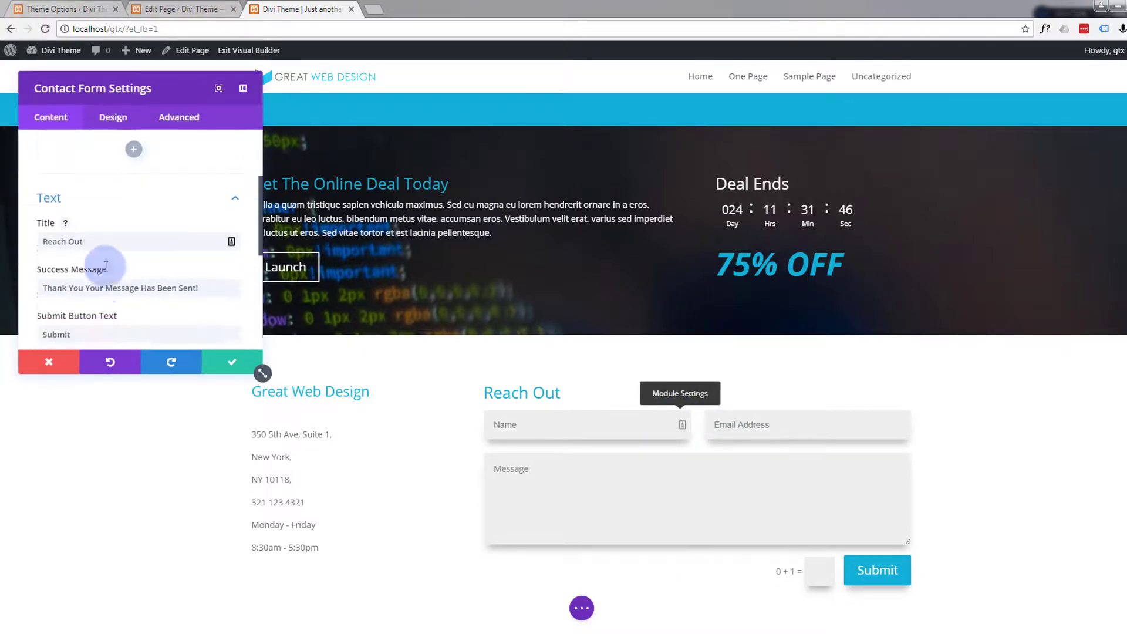
pyautogui.scroll(-1, 106, 265)
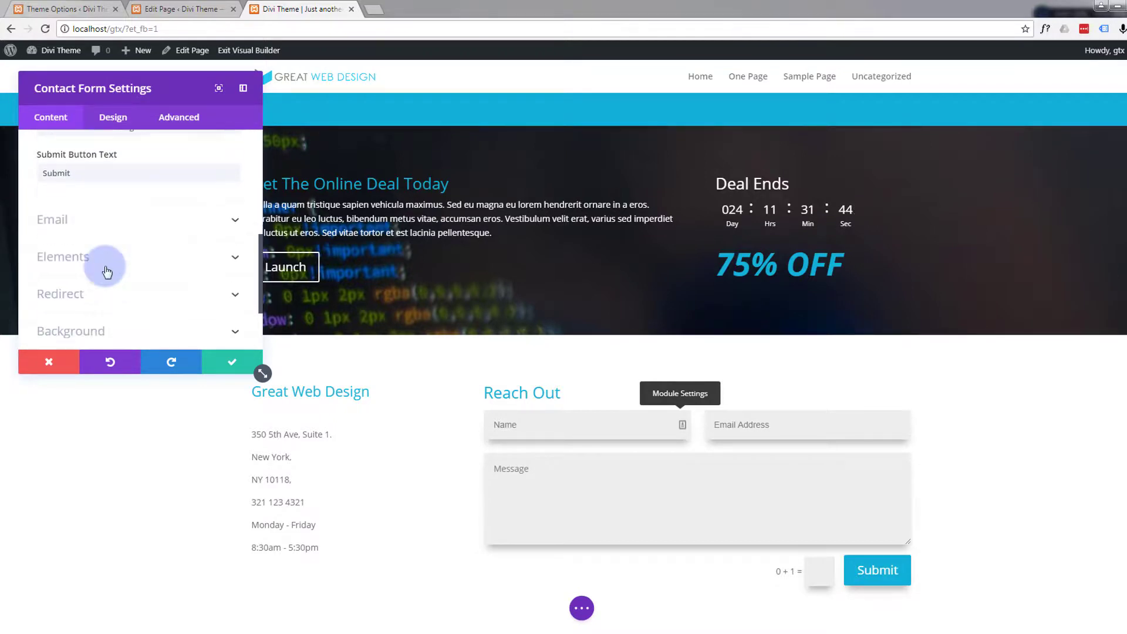
# - Set the contact form's title text size to 32px and save the module
pyautogui.click(114, 119)
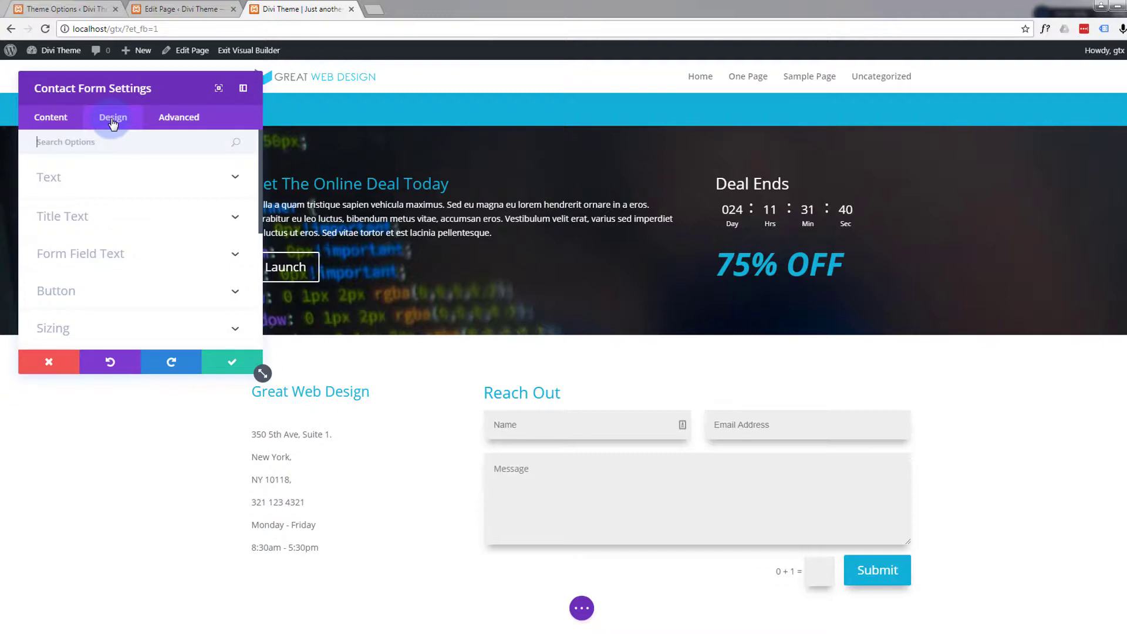
pyautogui.click(232, 220)
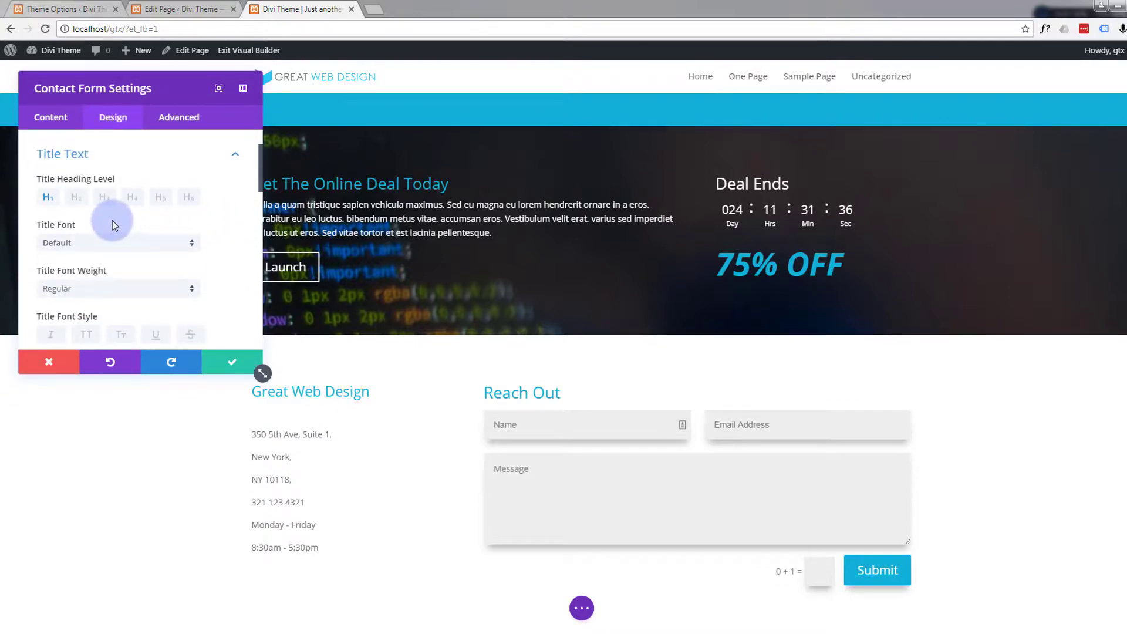
pyautogui.scroll(-1, 111, 220)
pyautogui.scroll(-3, 111, 220)
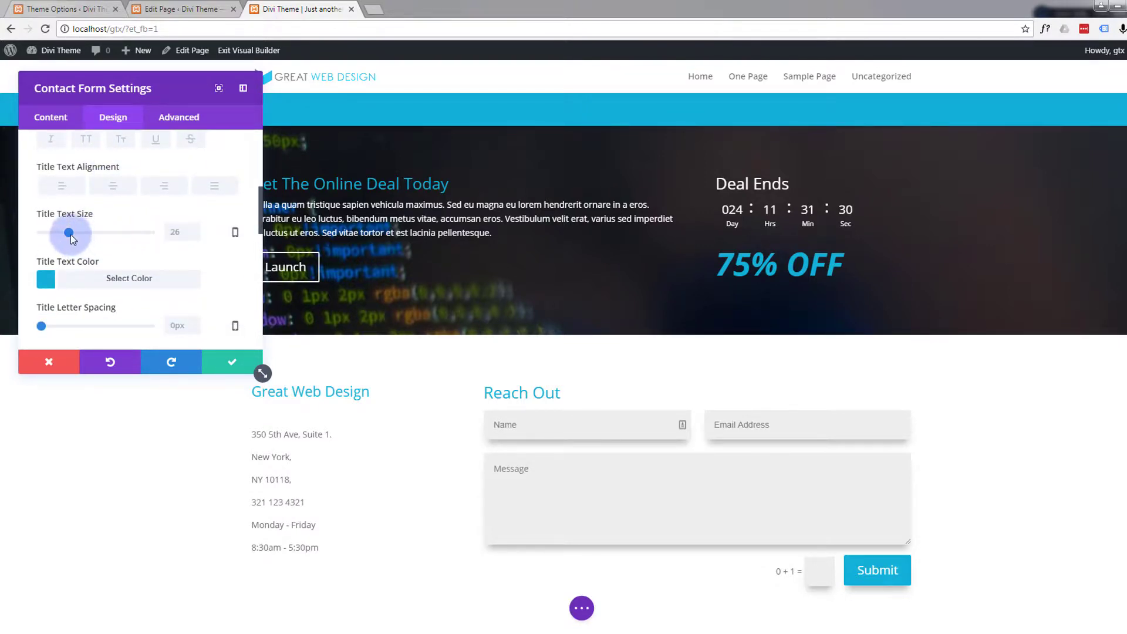
pyautogui.moveTo(70, 234); pyautogui.dragTo(75, 234)
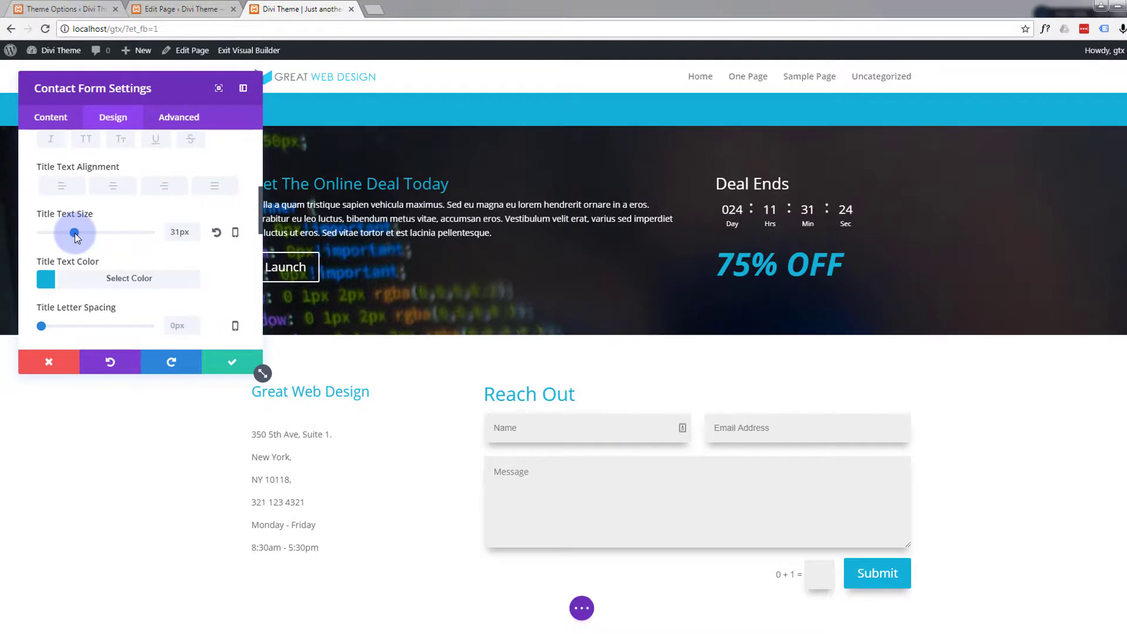
pyautogui.moveTo(75, 233); pyautogui.dragTo(77, 234)
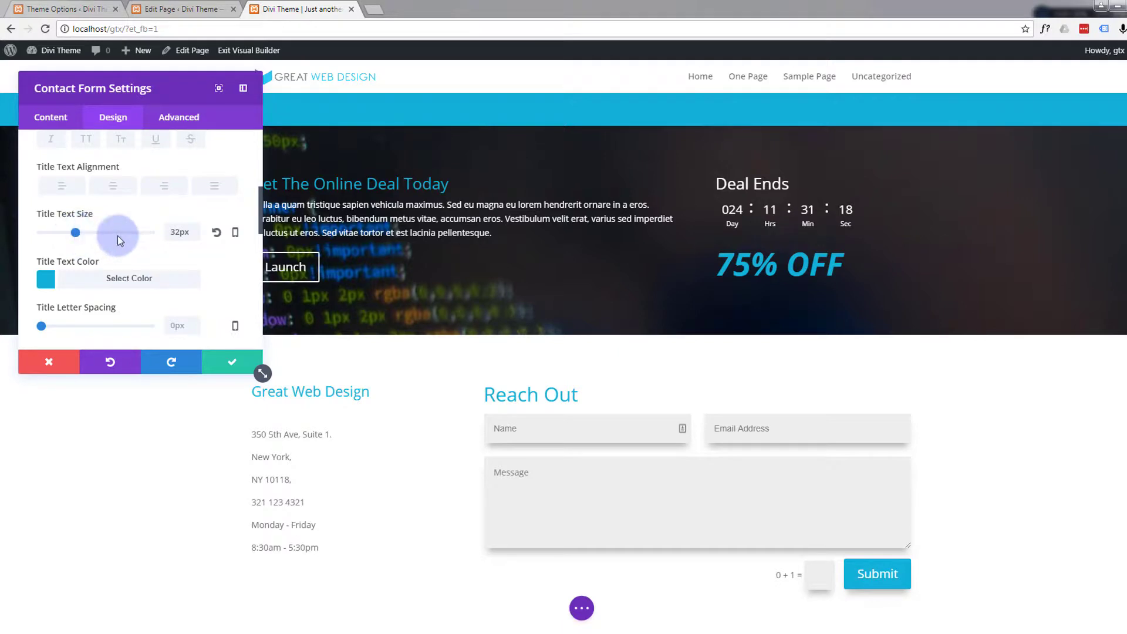
pyautogui.click(229, 364)
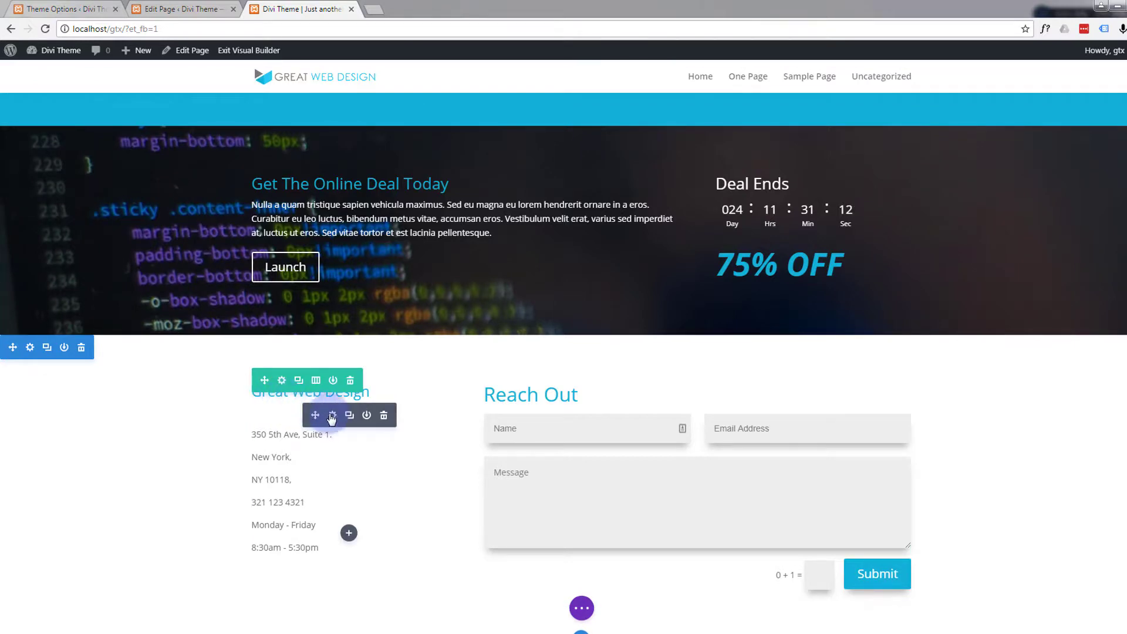
# - Set the Heading 2 text size of the contact details text module to 32px and save the module
pyautogui.click(330, 418)
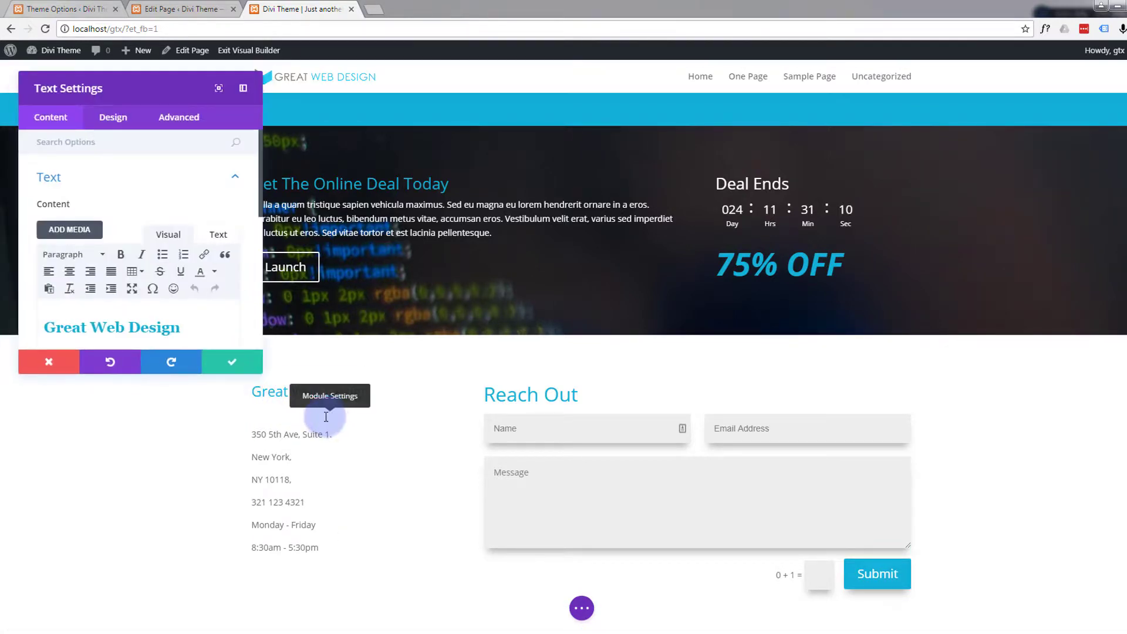
pyautogui.click(106, 120)
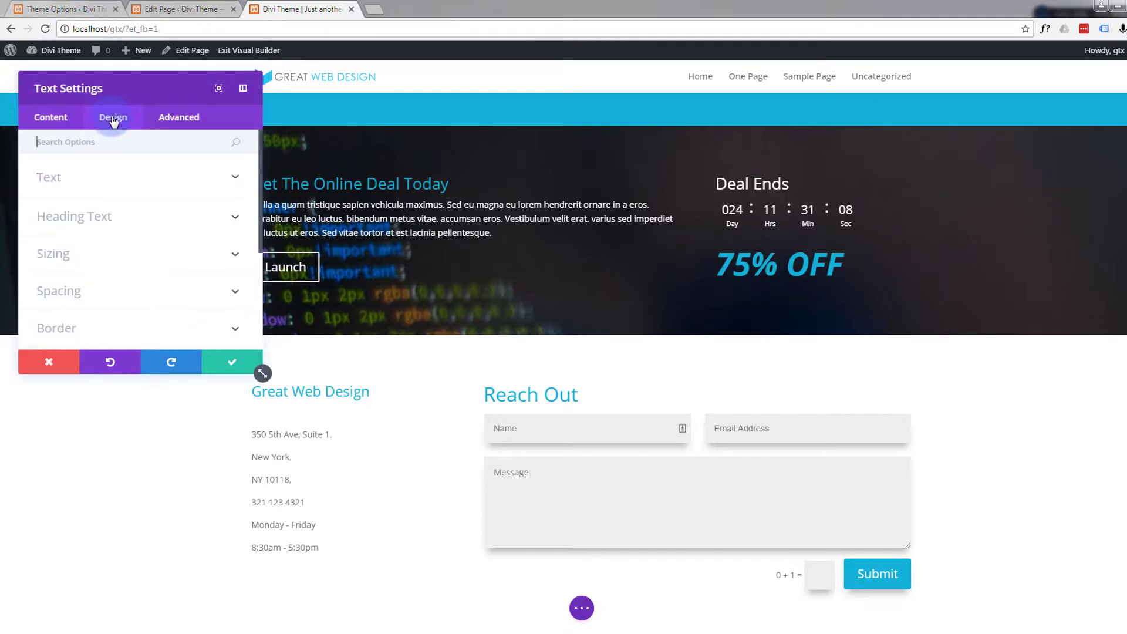
pyautogui.click(232, 222)
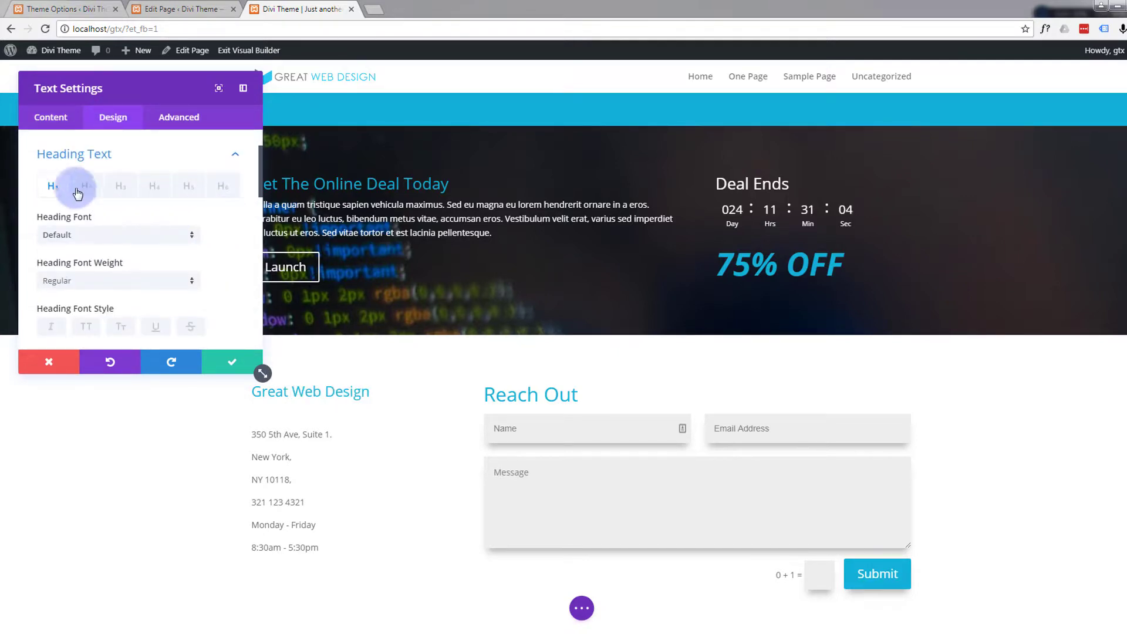
pyautogui.click(88, 186)
pyautogui.scroll(-3, 123, 225)
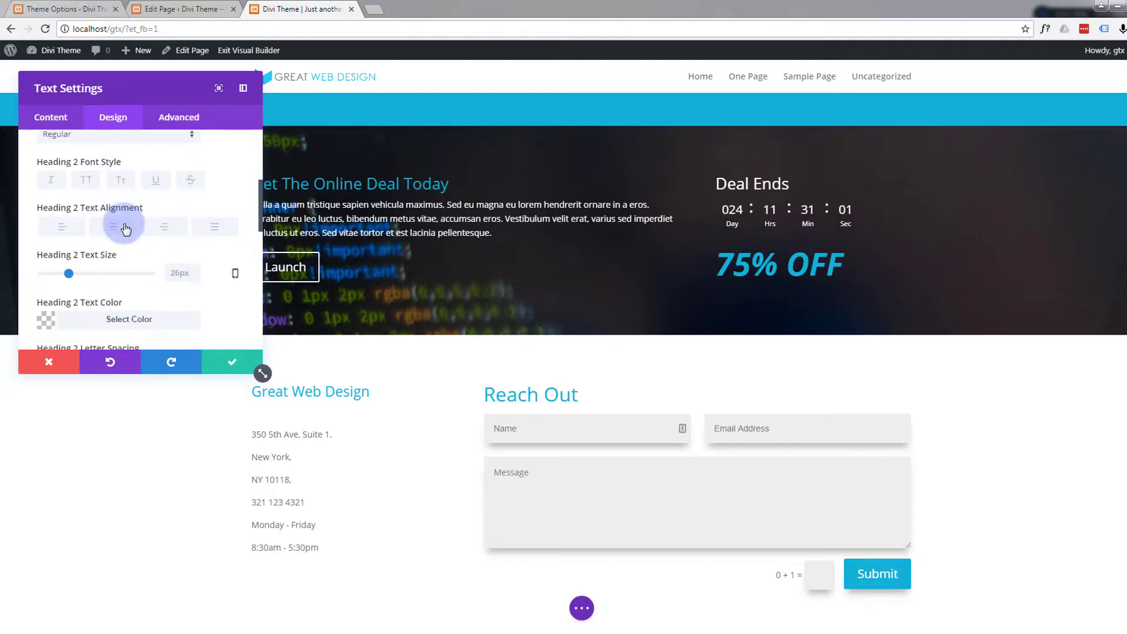
pyautogui.click(185, 272)
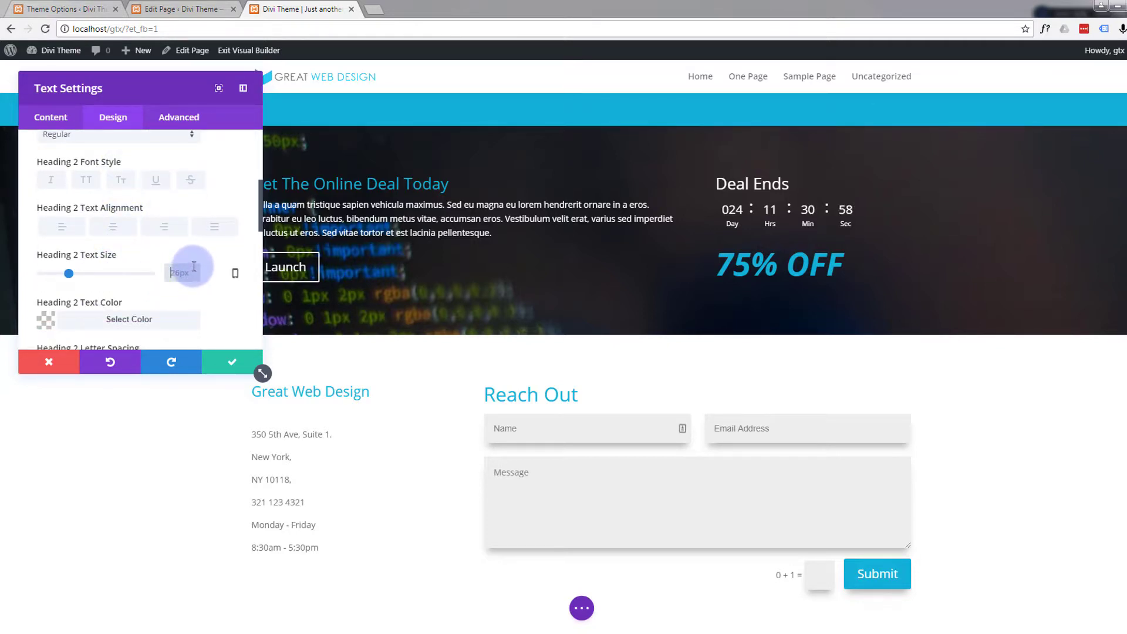
pyautogui.write('32px')
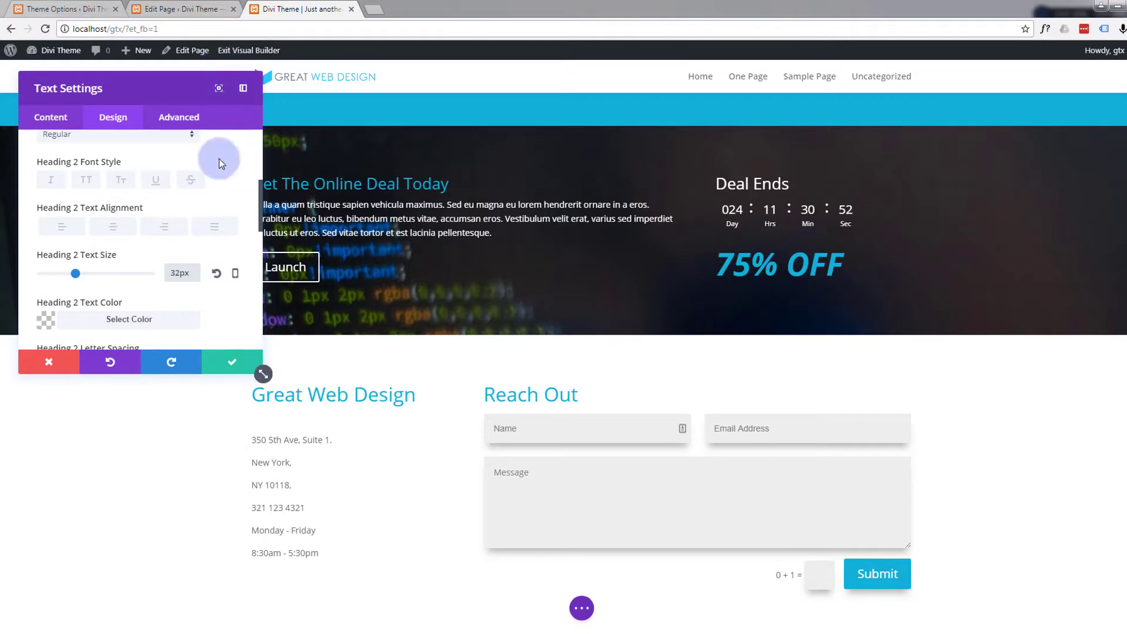
pyautogui.click(228, 359)
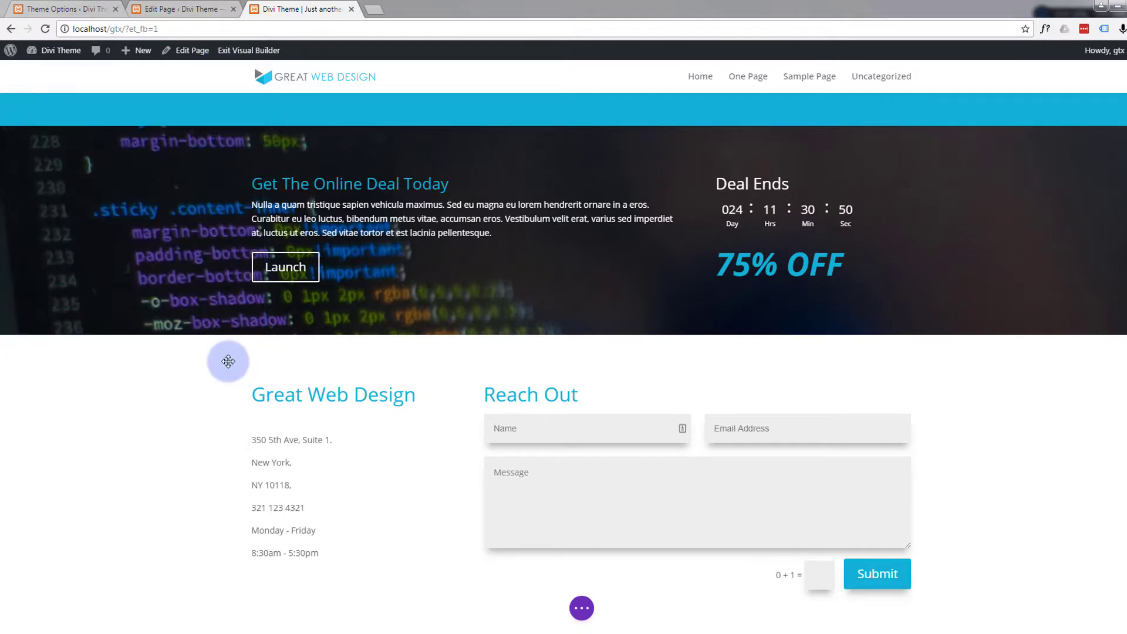
# - Save the page changes and exit the Visual Builder
pyautogui.click(581, 608)
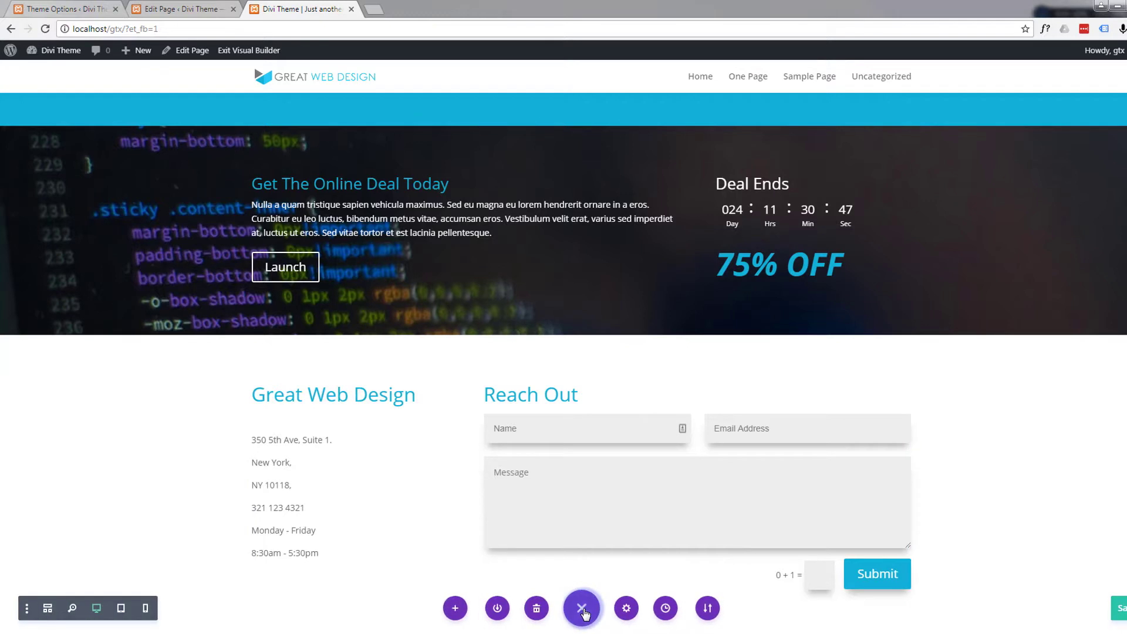
pyautogui.click(1123, 613)
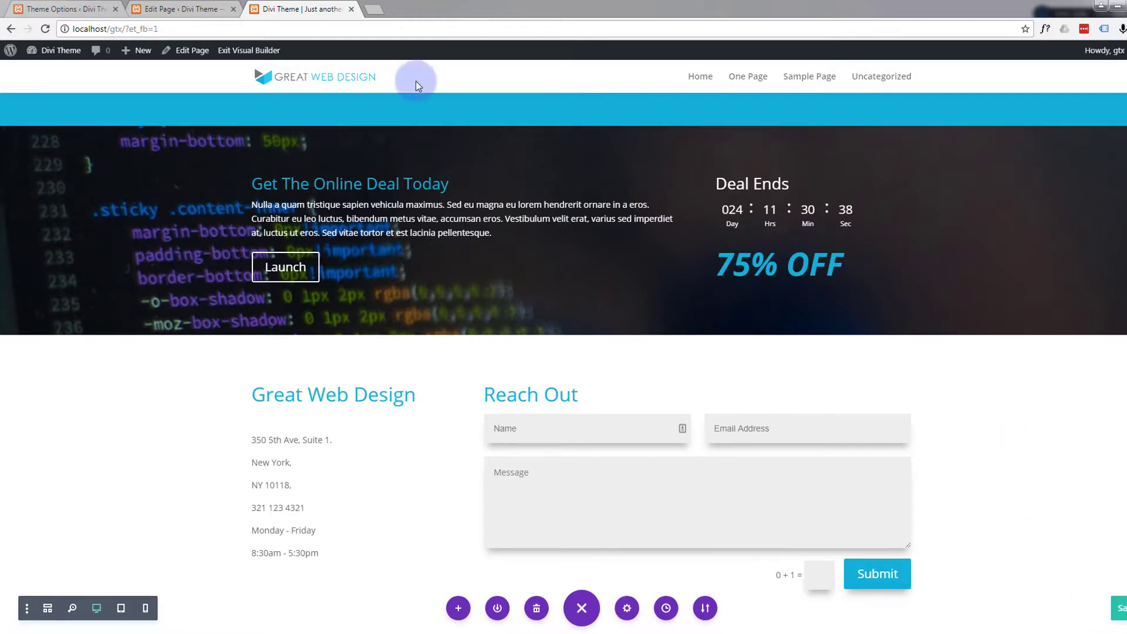
pyautogui.click(240, 53)
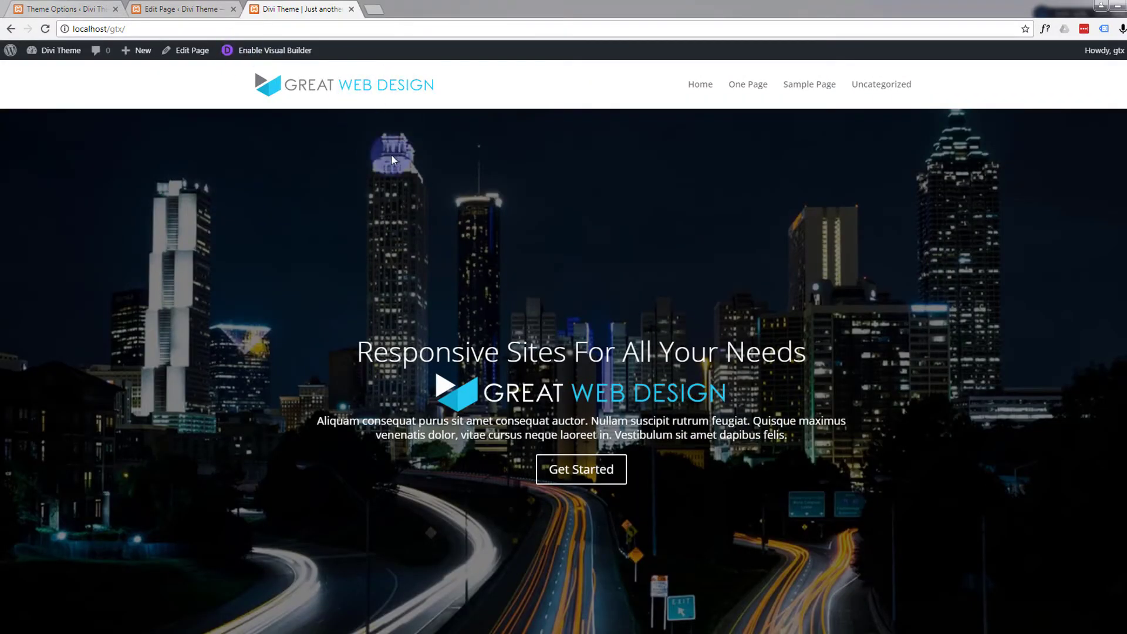
# - Look through the live page down to the contact section to check its two headings
pyautogui.scroll(-3, 413, 188)
pyautogui.scroll(-15, 414, 185)
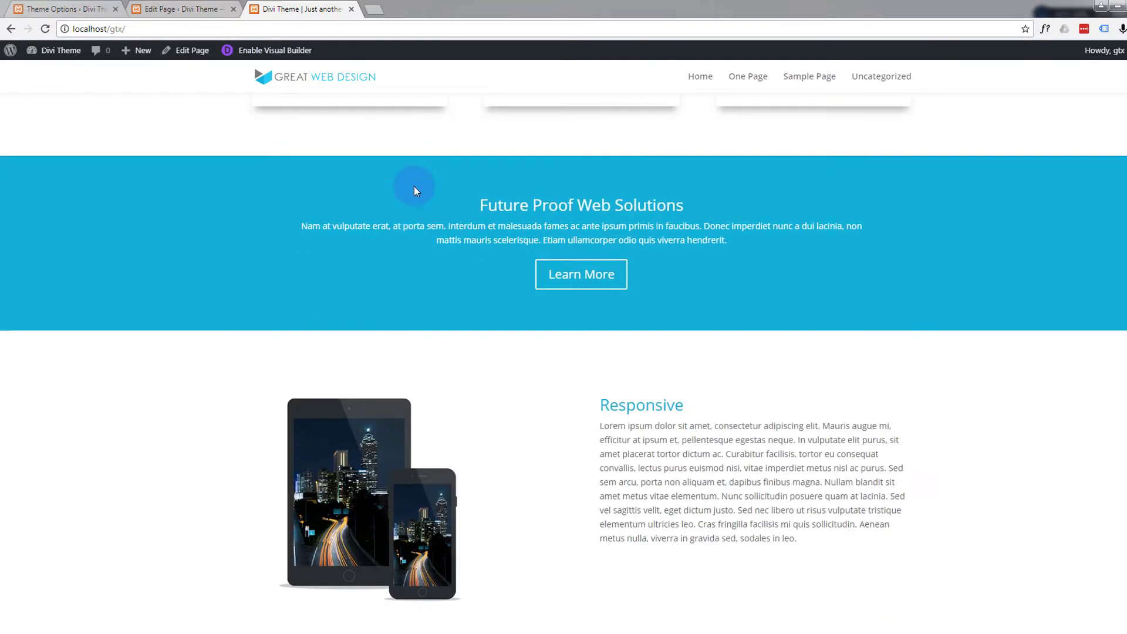
pyautogui.scroll(-20, 414, 185)
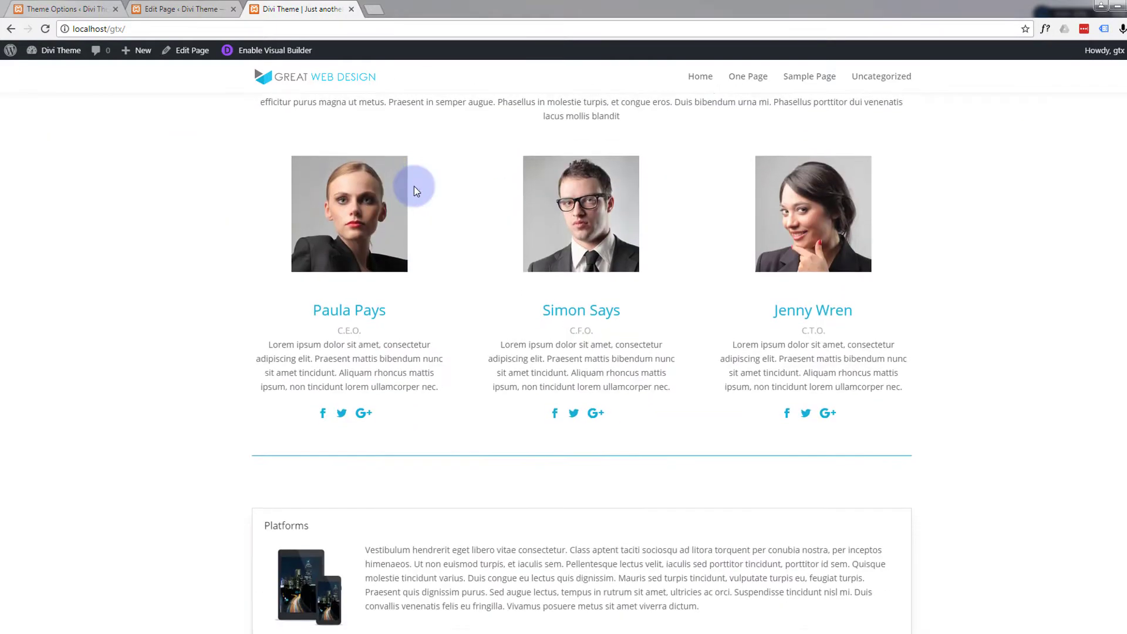
pyautogui.scroll(-8, 412, 186)
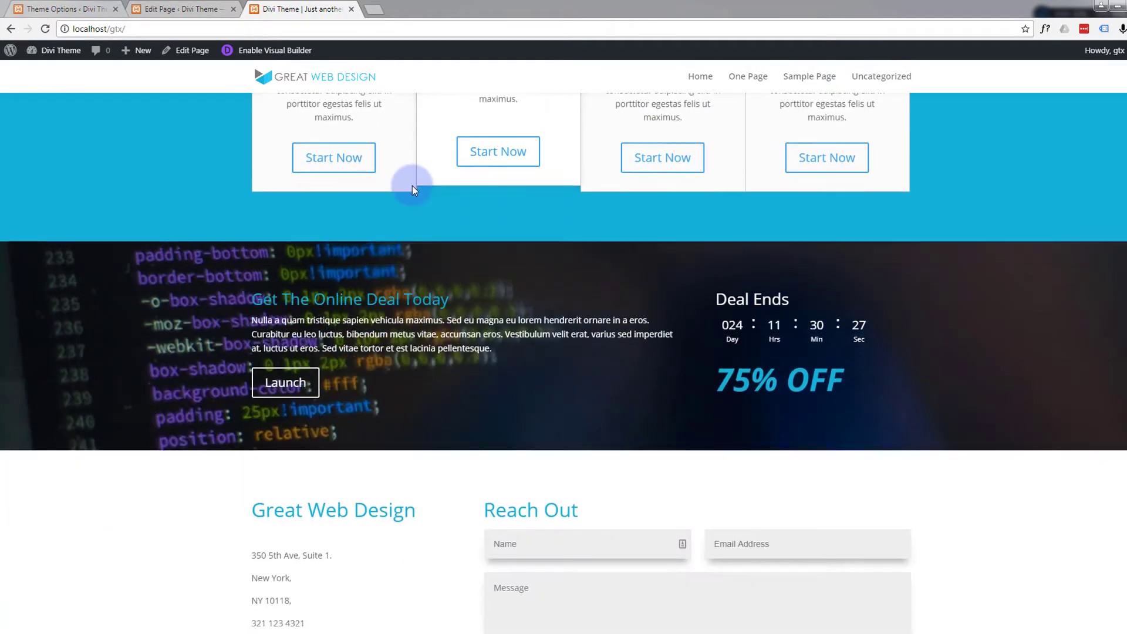